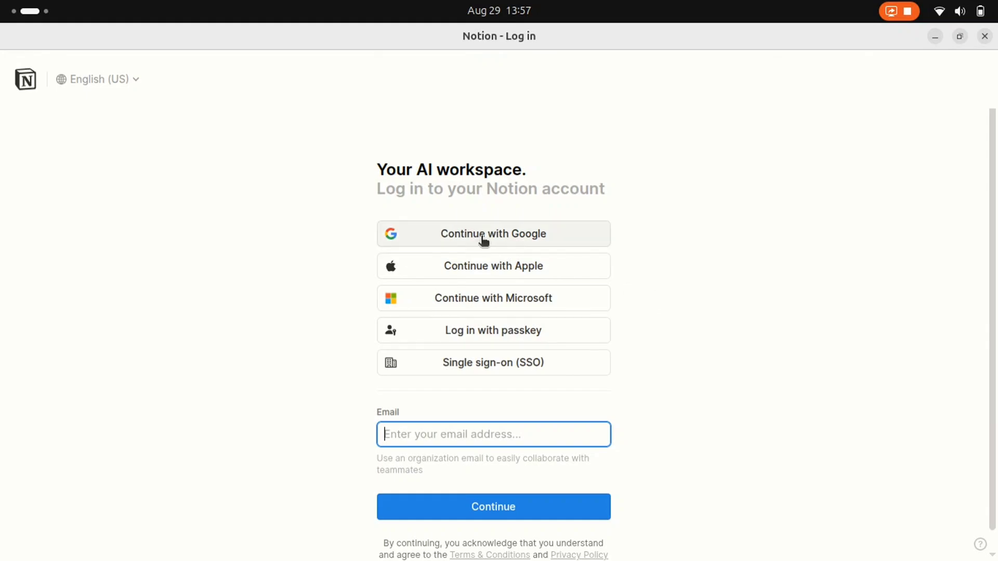
- Log in to Notion through Google with the saved account
left_click(485, 235)
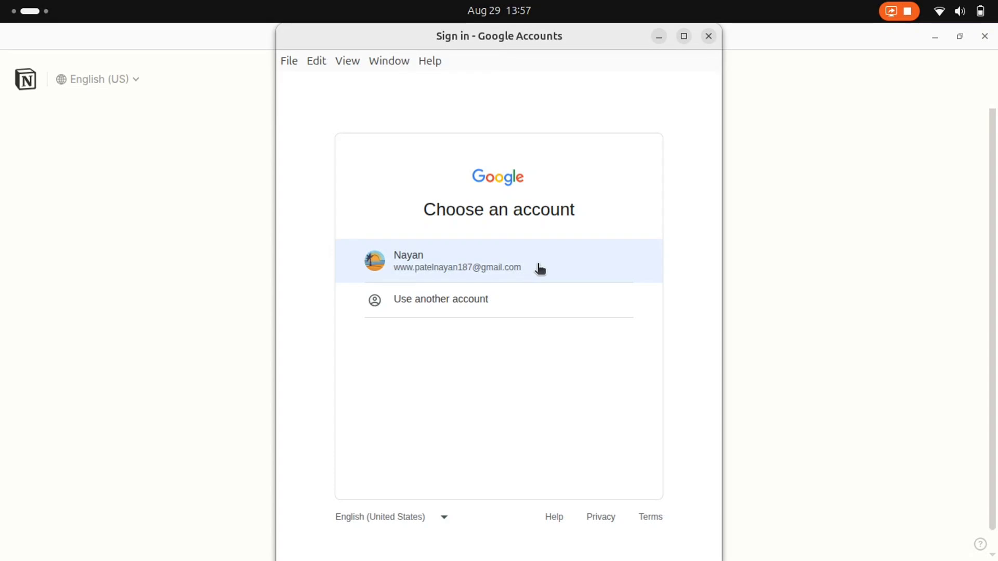
left_click(537, 266)
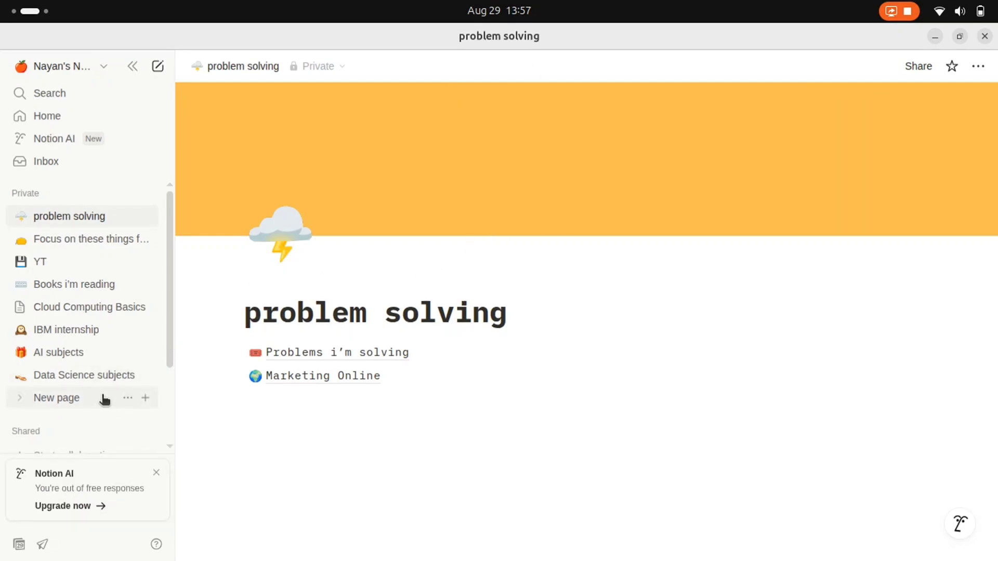
- Create a new page in the Private section and title it "Demo"
left_click(150, 195)
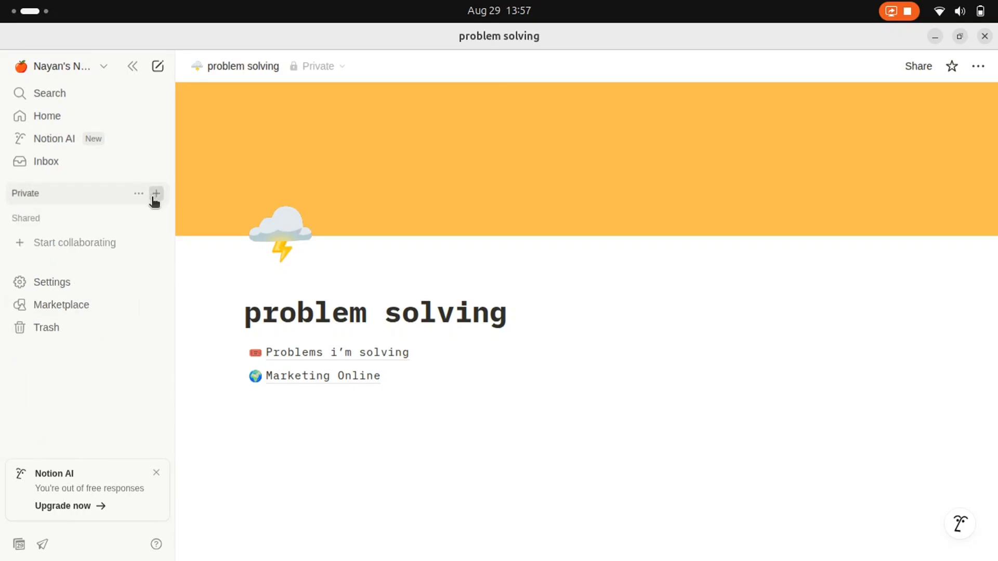
left_click(154, 197)
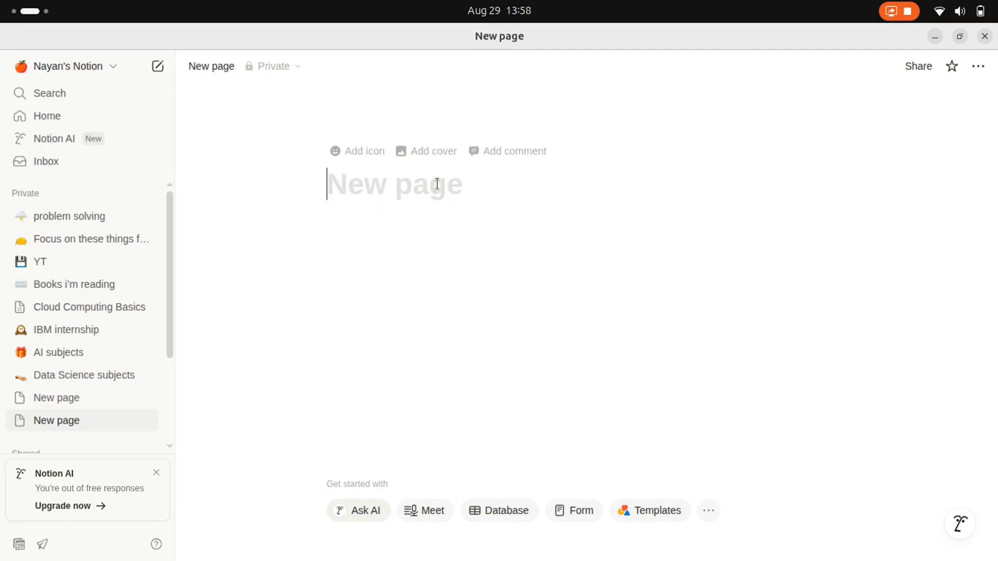
type("Demo")
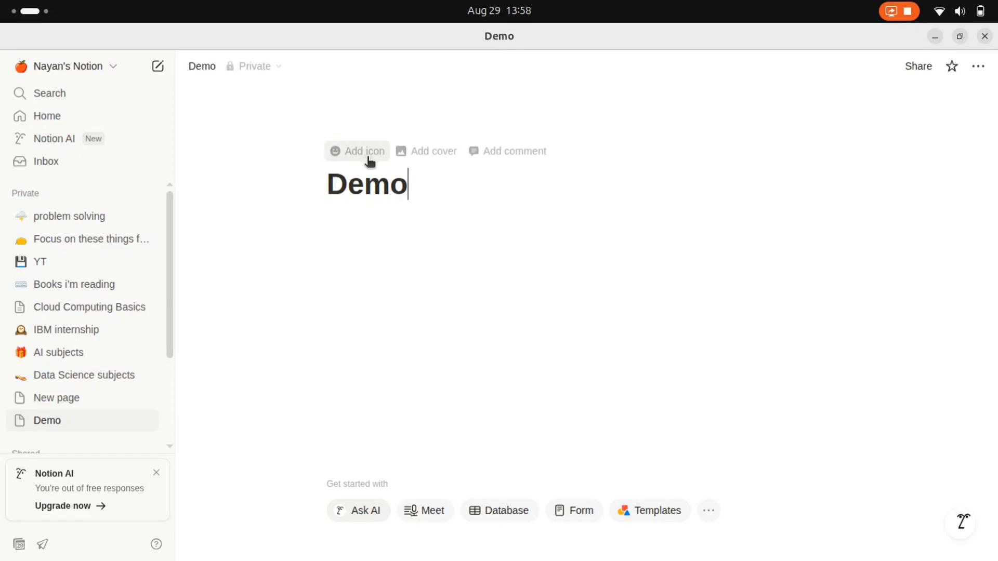
- Add an icon to the Demo page and set it to the person surfing emoji in an orange shirt
left_click(366, 157)
left_click(366, 157)
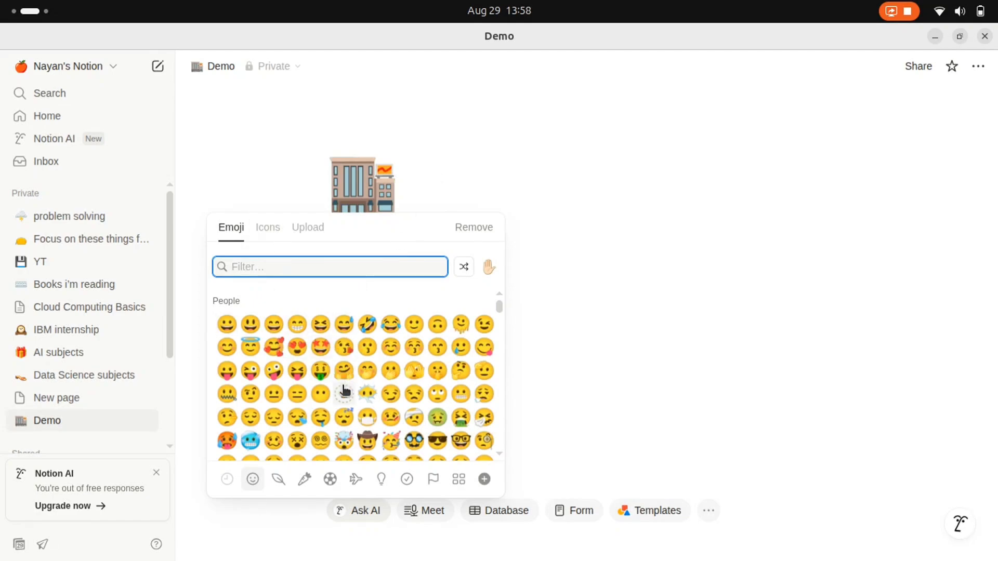
scroll(338, 374, "down", 5)
scroll(385, 442, "down", 2)
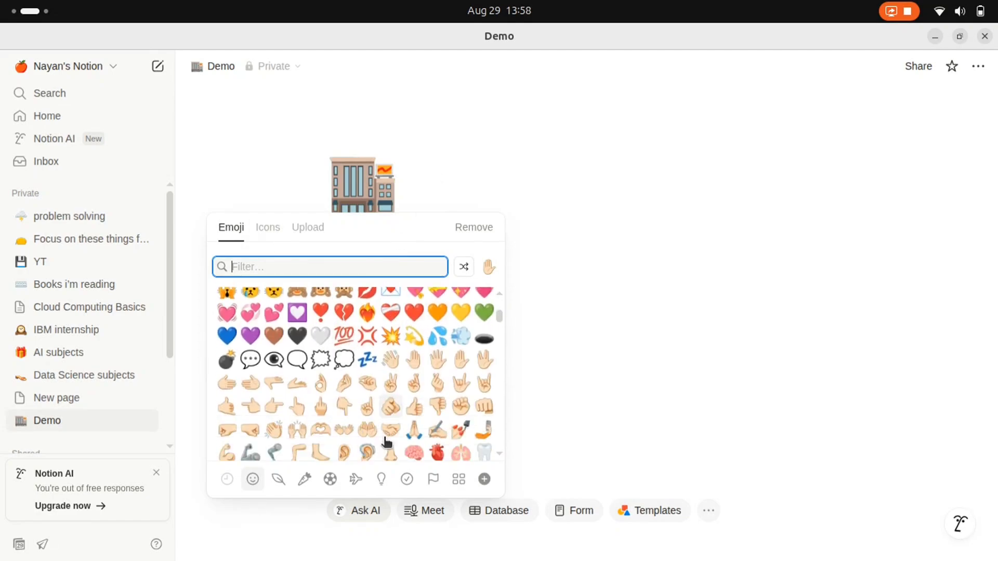
scroll(312, 395, "down", 6)
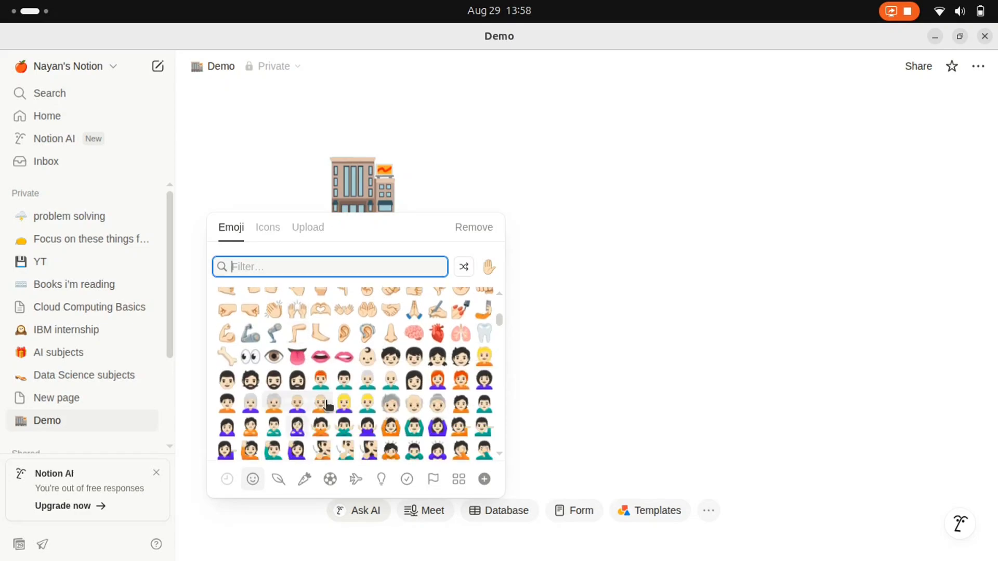
scroll(395, 379, "down", 8)
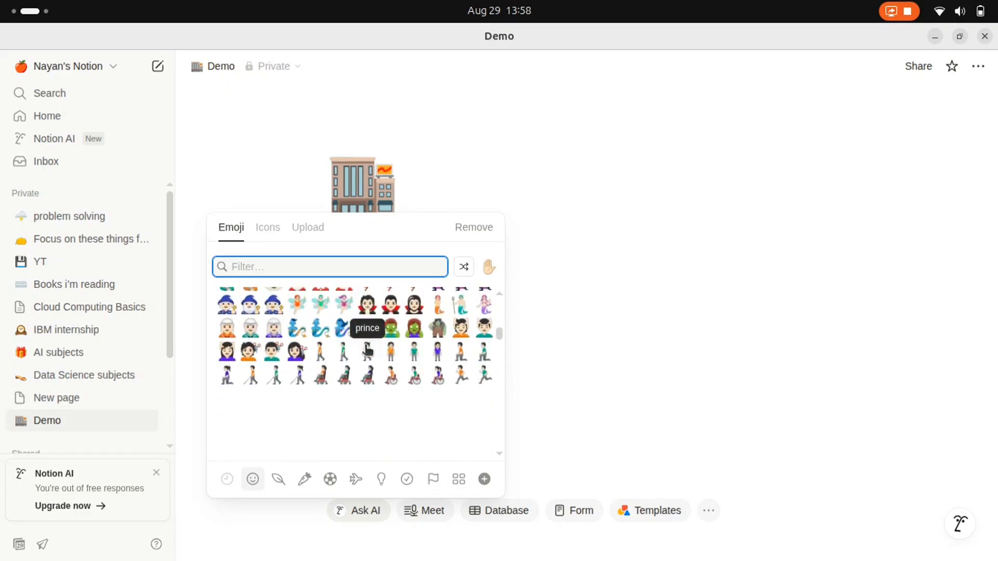
scroll(439, 343, "down", 1)
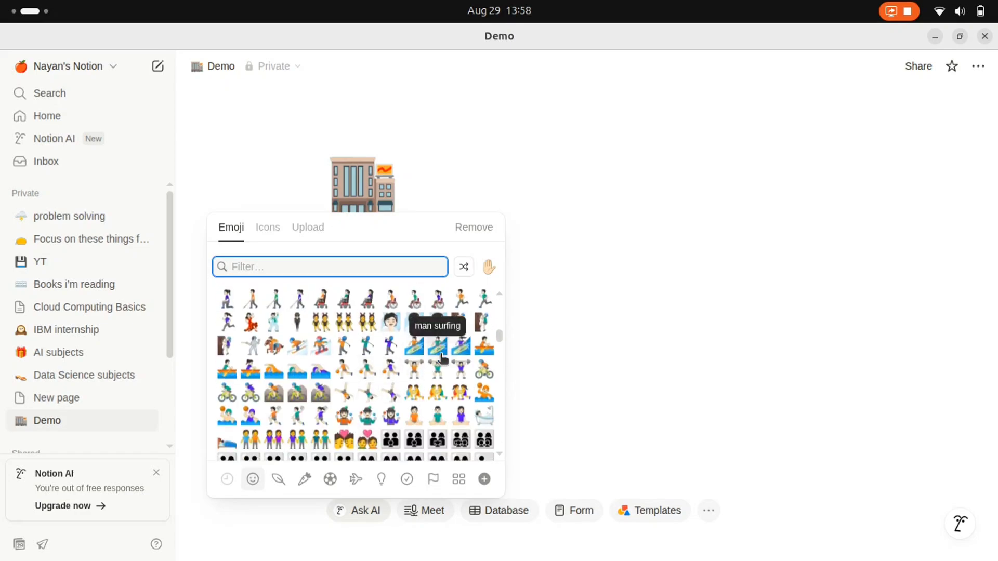
left_click(416, 340)
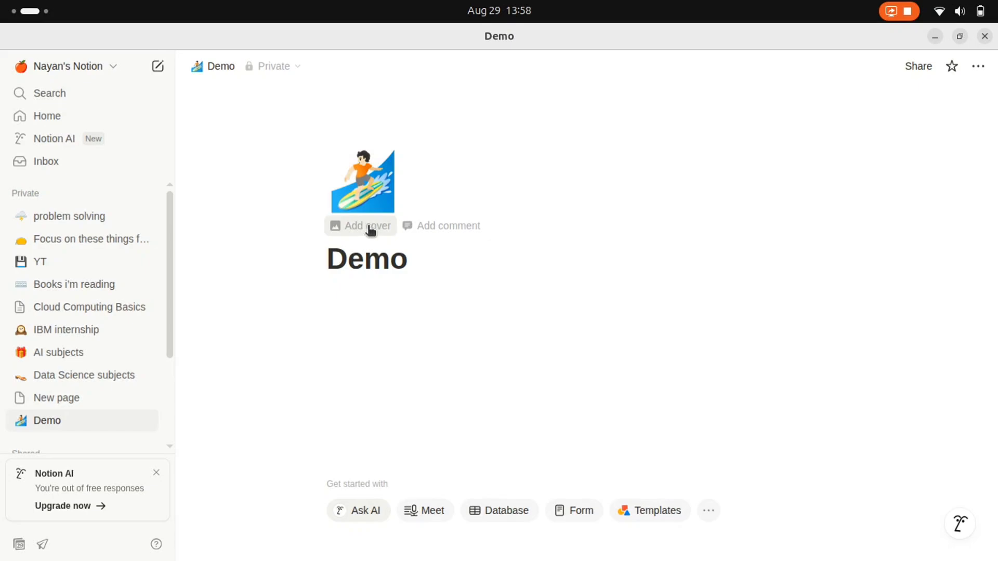
- Add a cover to the Demo page and change it to the Earth image from the NASA Archive gallery
left_click(368, 226)
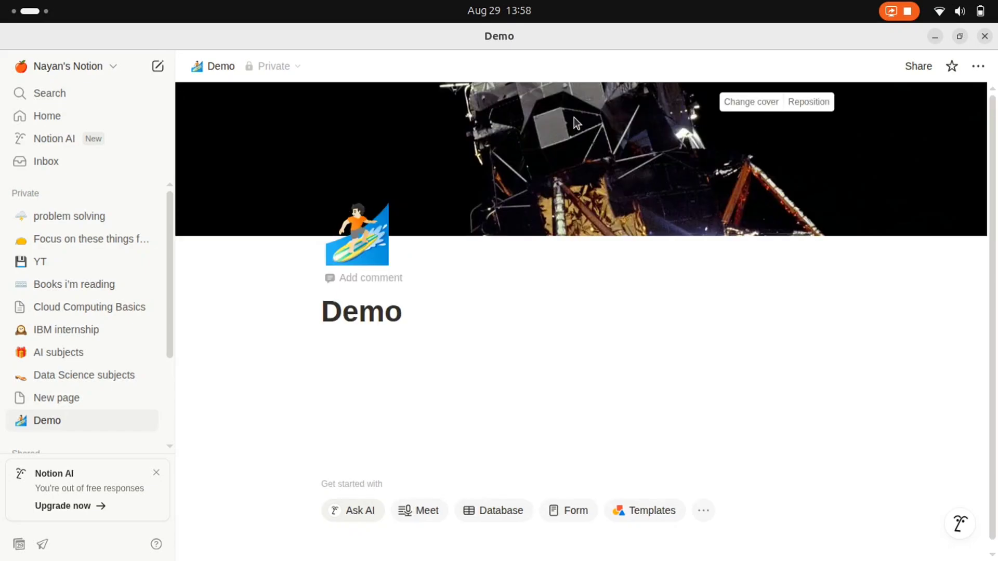
left_click(751, 105)
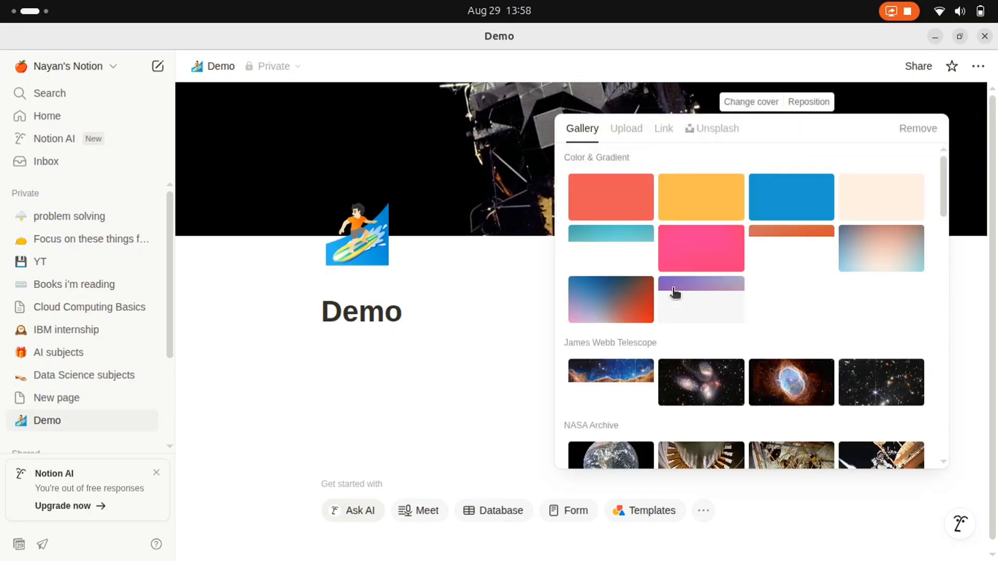
scroll(675, 293, "down", 3)
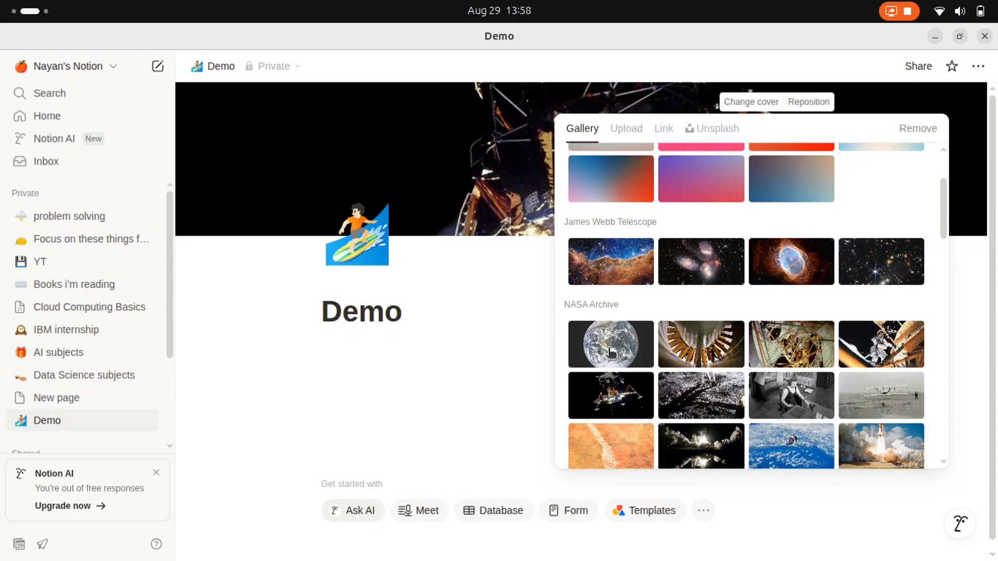
left_click(629, 347)
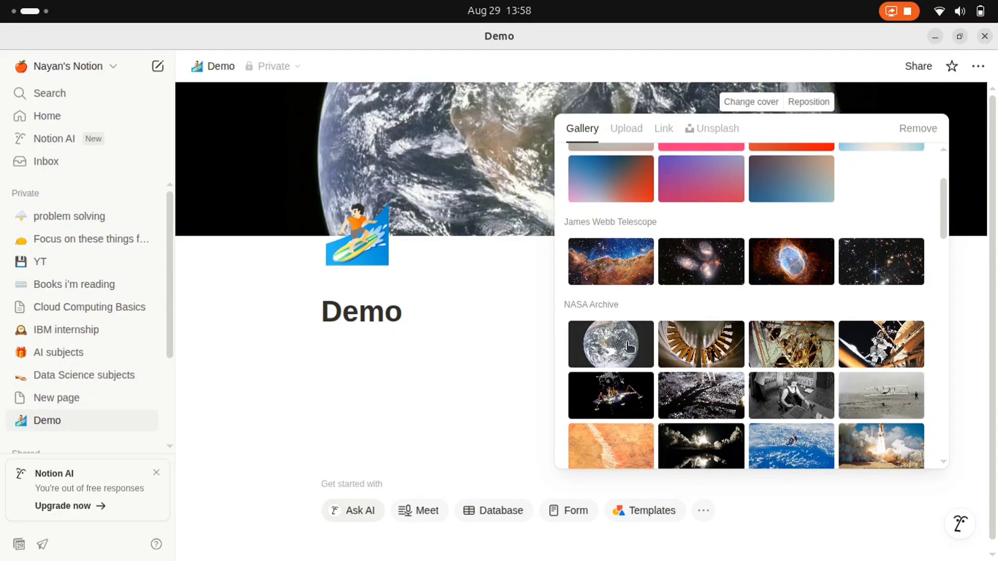
left_click(480, 329)
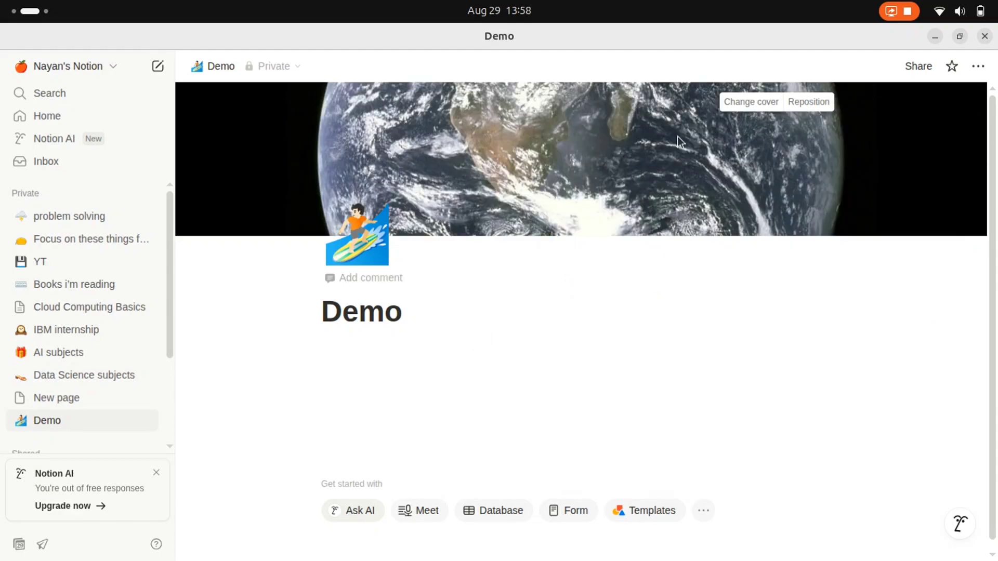
- Insert a Page block in the body of the Demo page and title the new sub-page "sub demo"
left_click(391, 343)
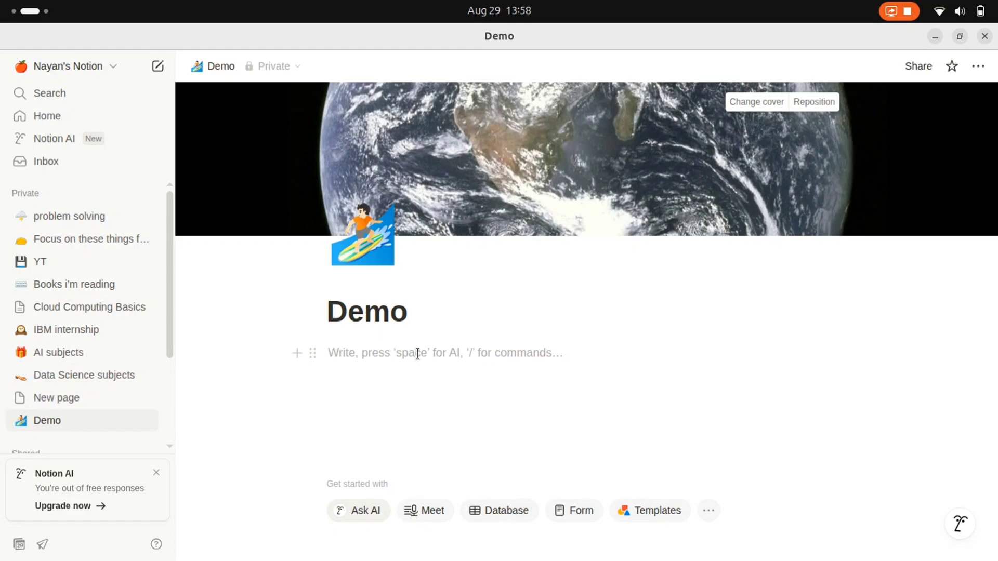
left_click(298, 353)
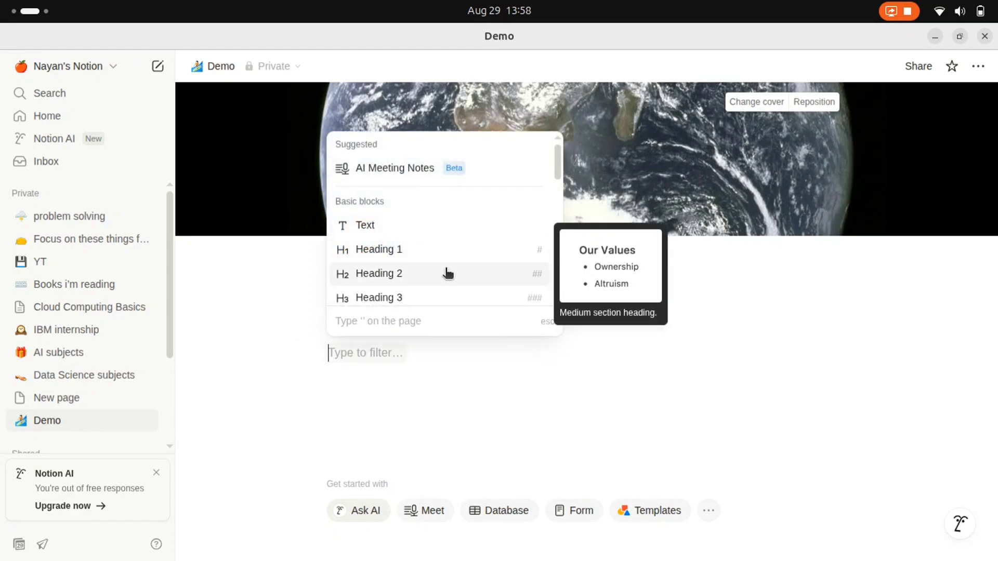
scroll(447, 273, "down", 1)
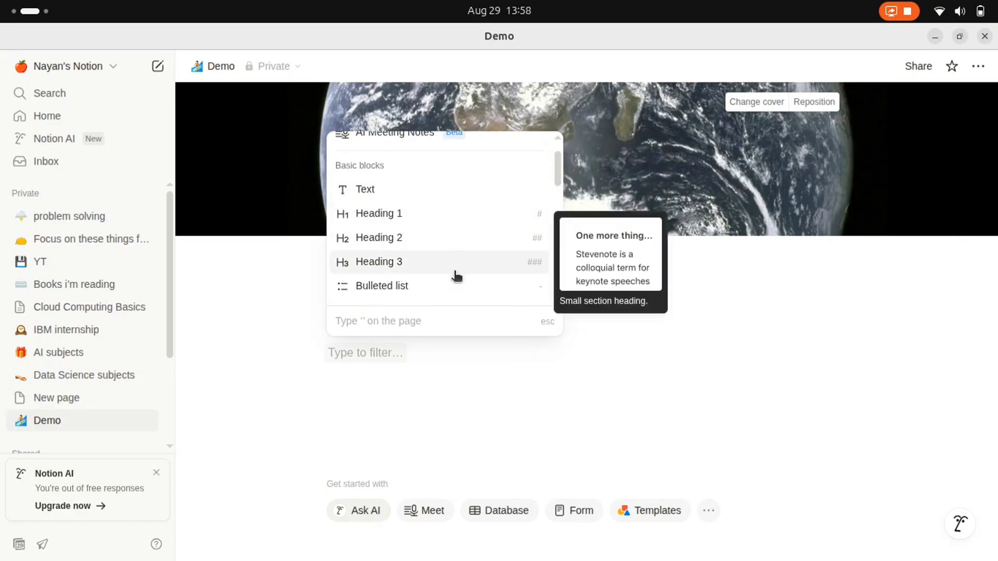
scroll(452, 280, "down", 3)
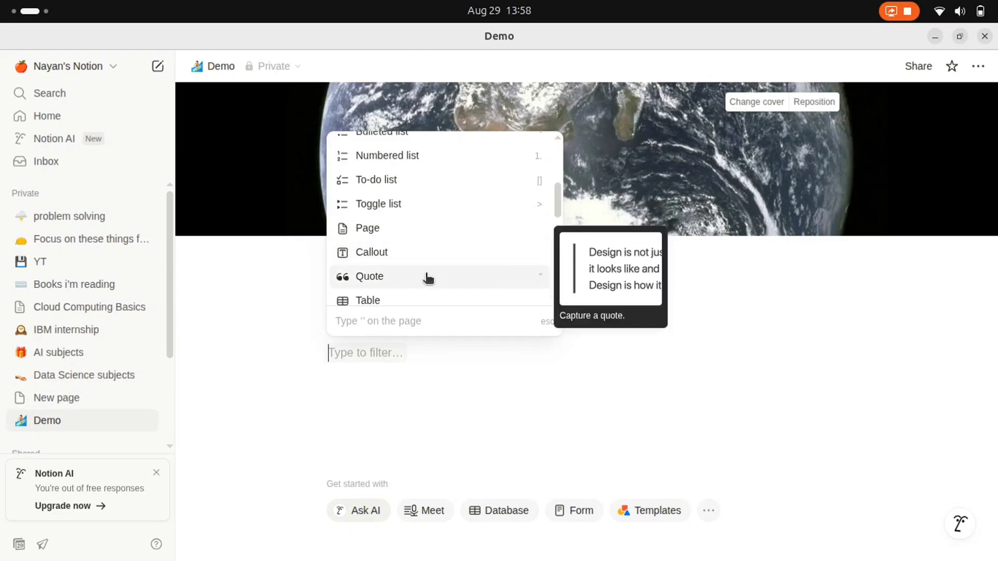
left_click(400, 219)
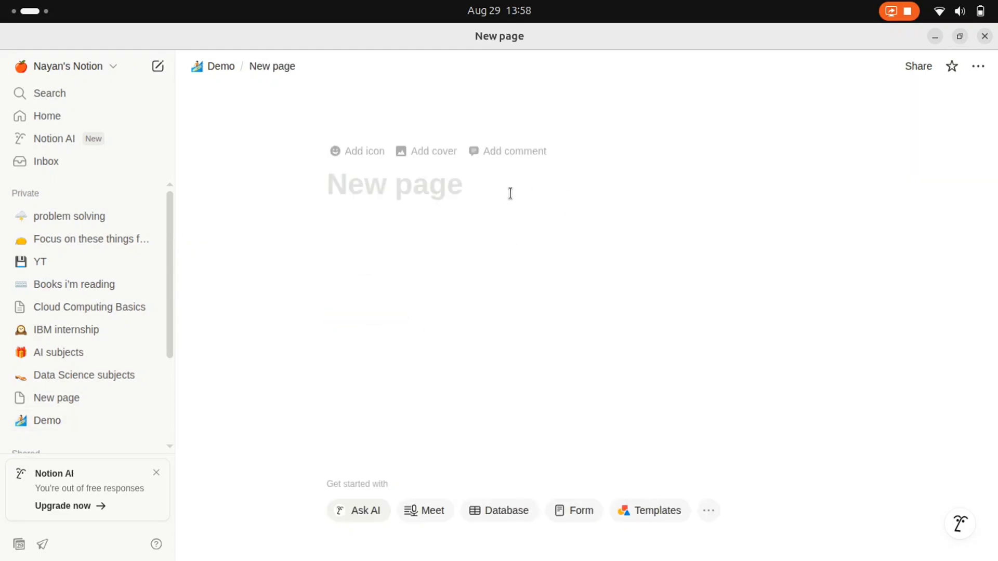
type("sub demo")
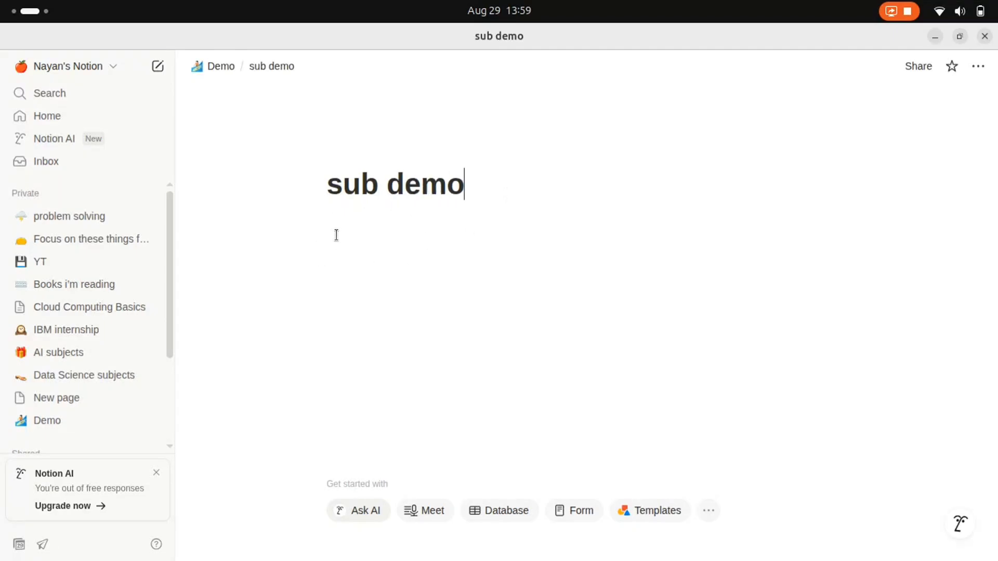
- Add an icon to the sub demo page and set it to the grinning face emoji
mouse_move(390, 155)
left_click(360, 154)
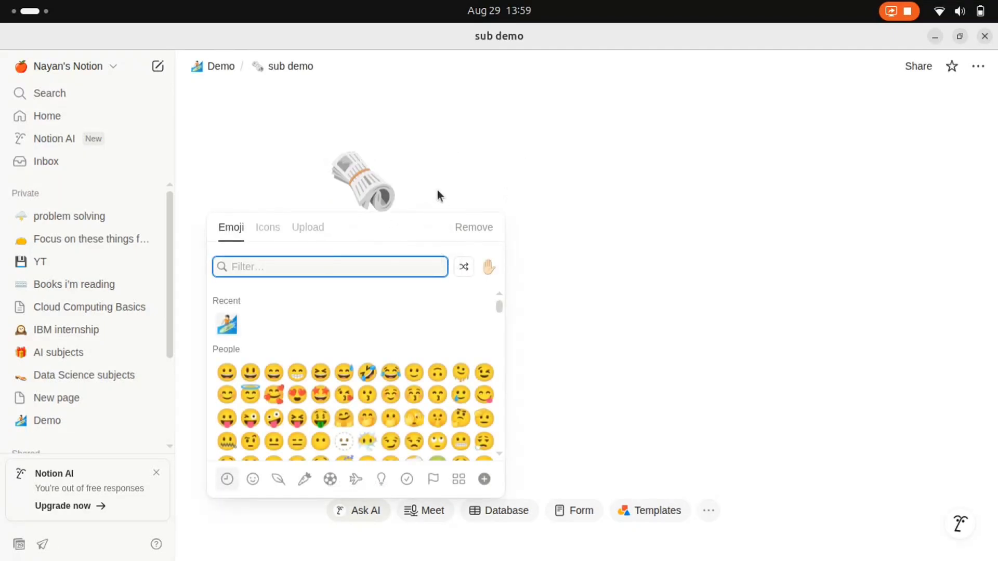
left_click(251, 372)
- Add a cover to the sub demo page and change it to the blue ring nebula image from the James Webb Telescope gallery
left_click(368, 227)
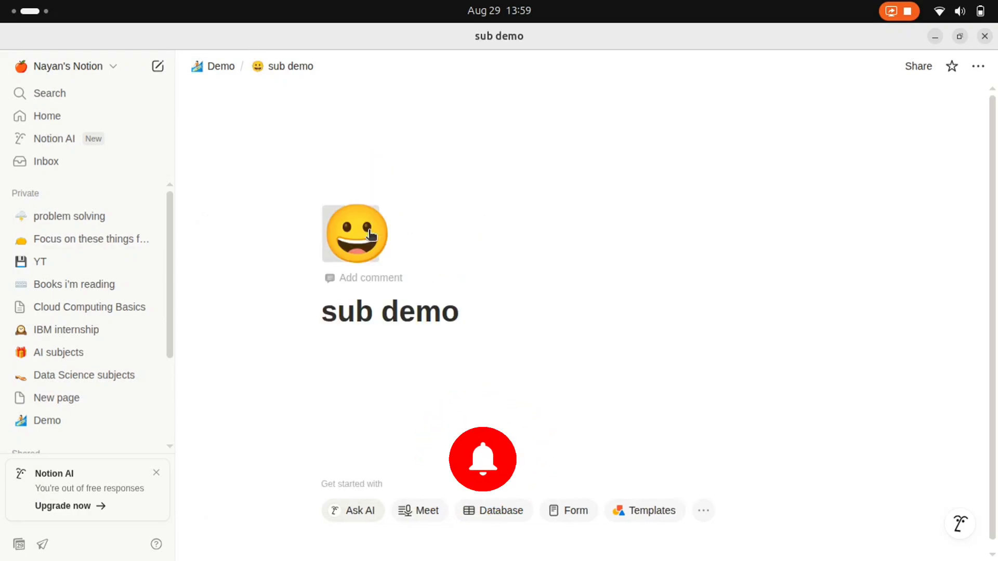
left_click(368, 232)
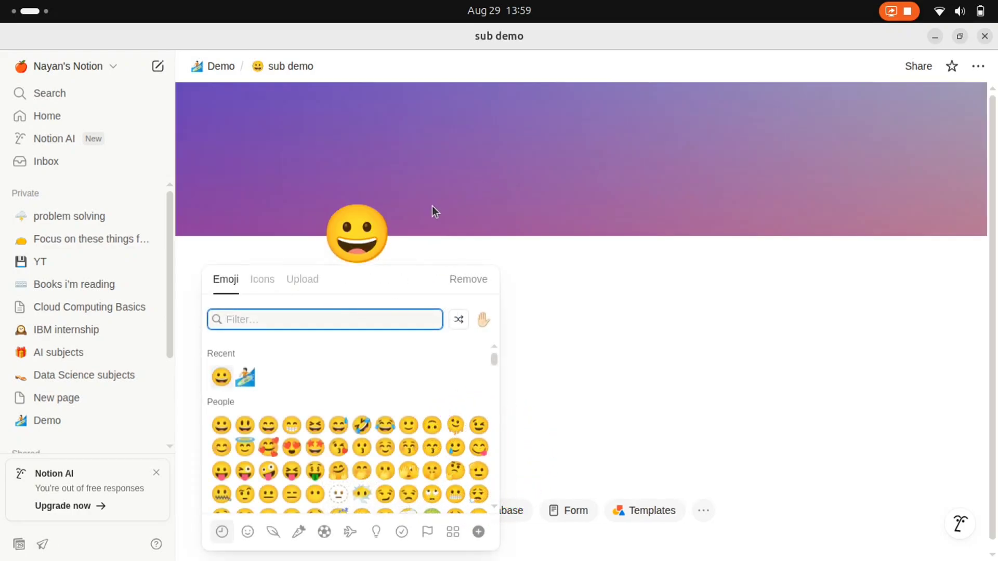
left_click(284, 257)
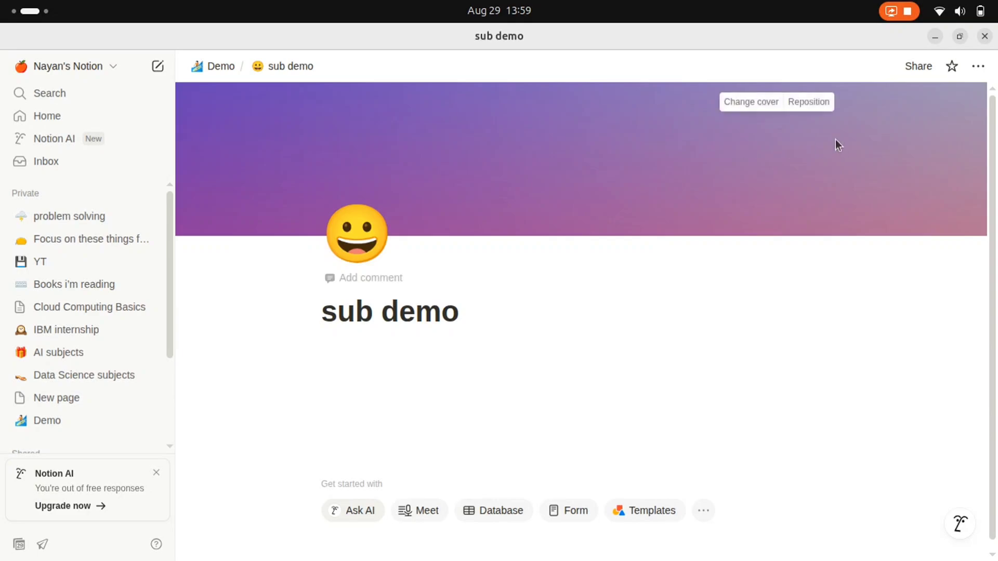
left_click(751, 102)
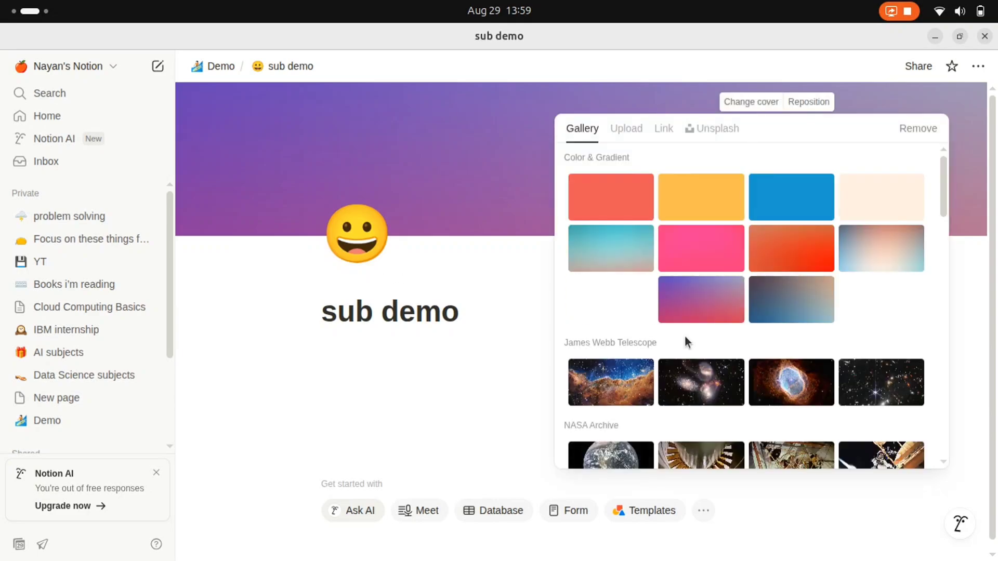
scroll(686, 335, "down", 2)
left_click(806, 329)
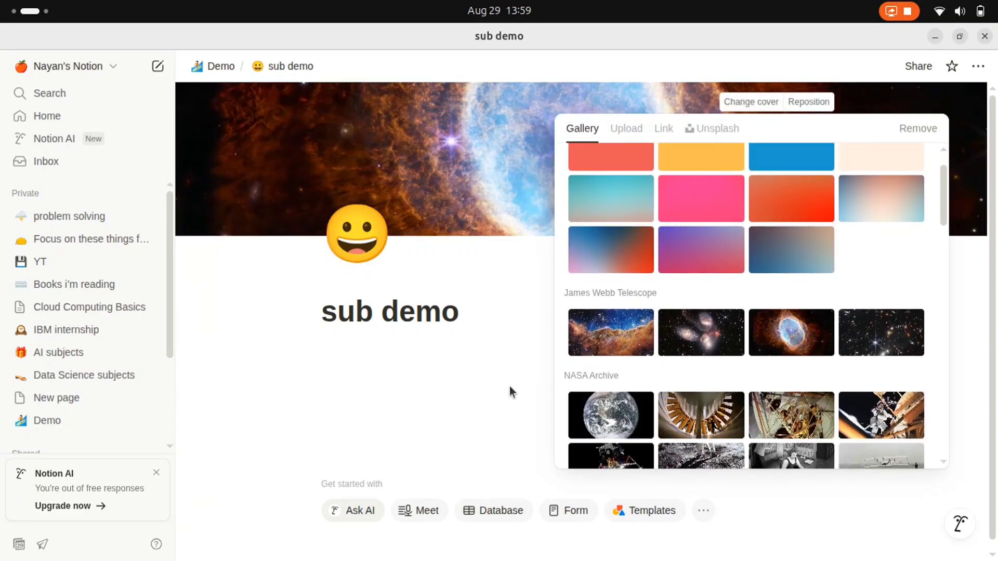
left_click(459, 380)
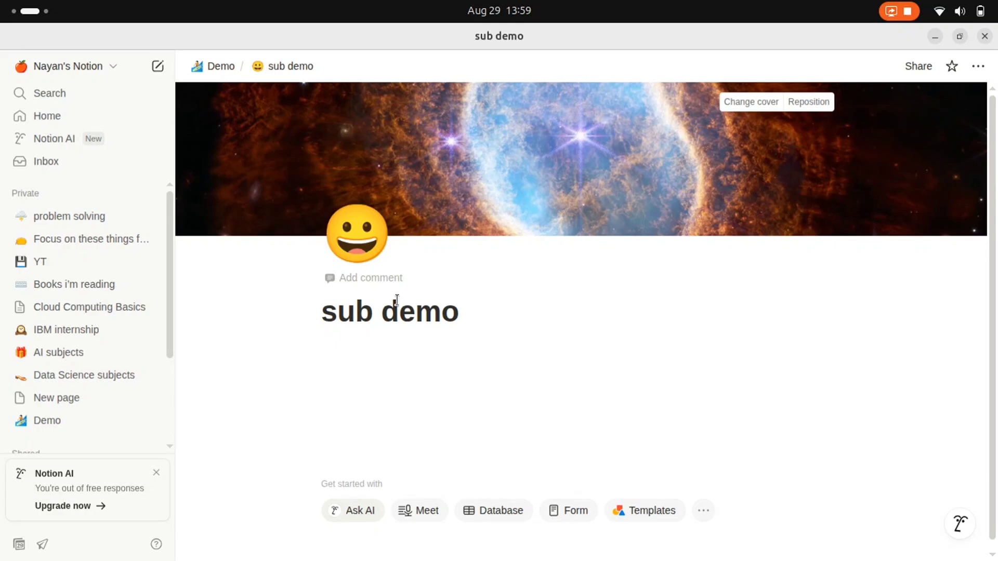
- Return to the Demo page and add a Heading 1 reading "Cities:" below the sub demo link
left_click(404, 341)
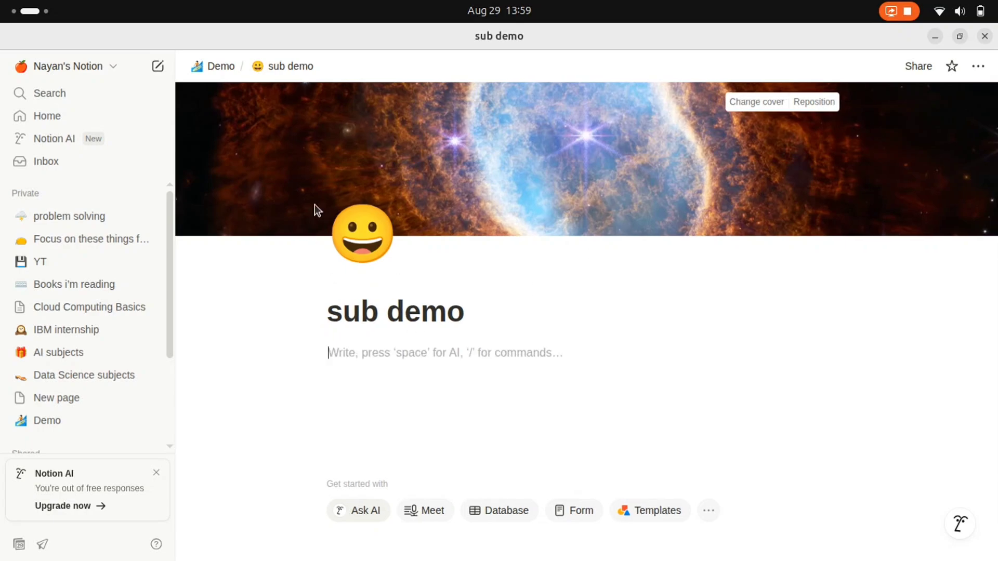
left_click(220, 67)
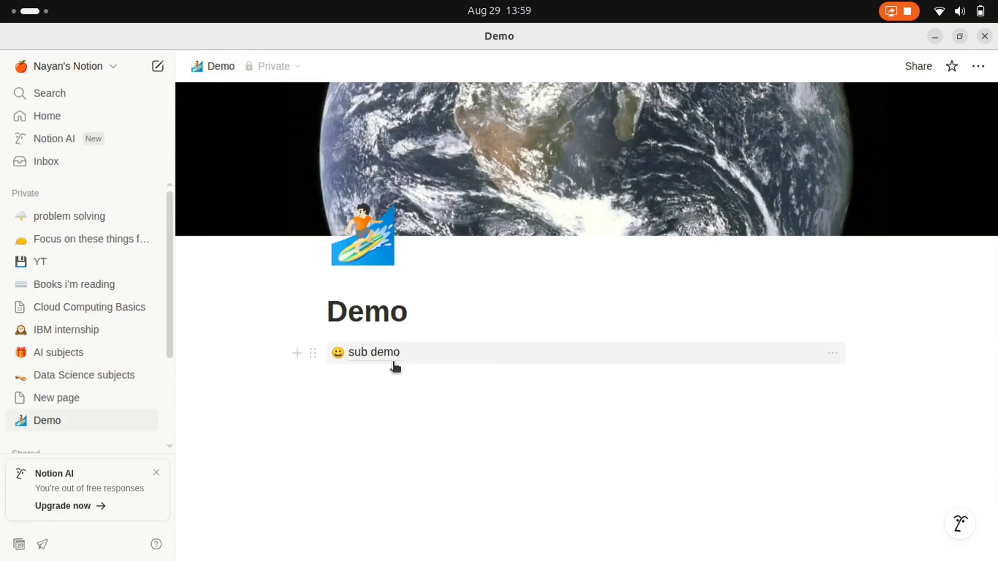
left_click(408, 374)
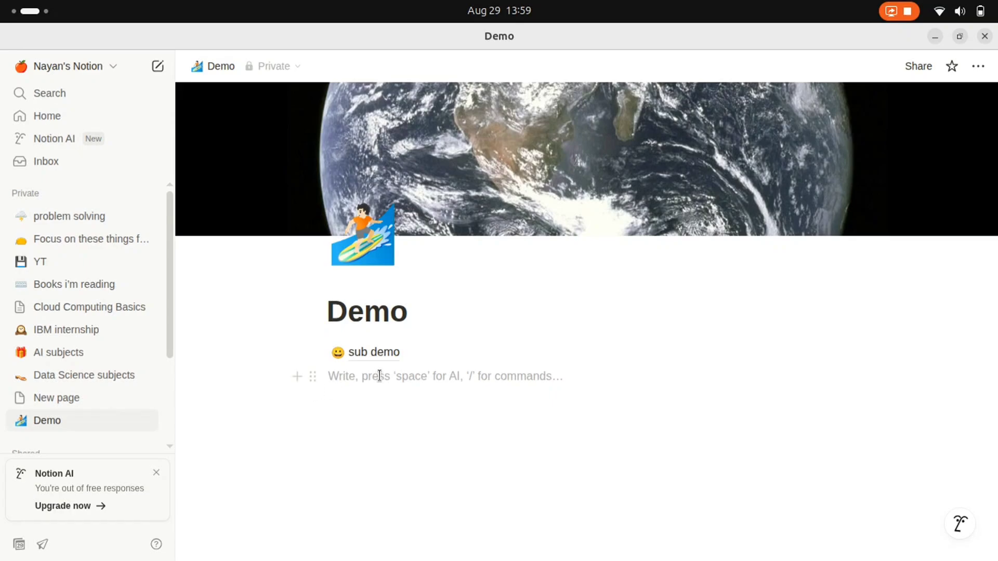
left_click(296, 377)
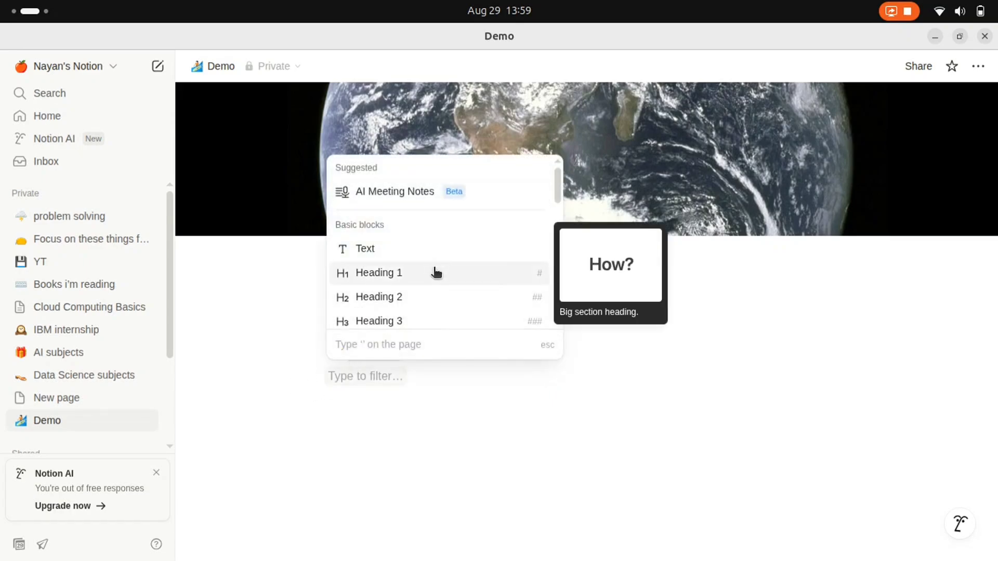
scroll(436, 273, "down", 2)
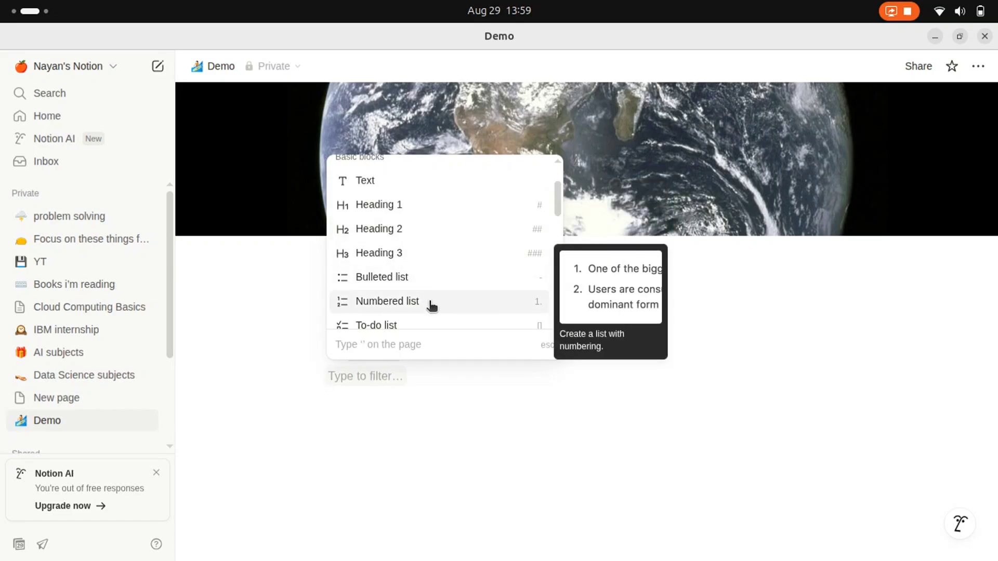
scroll(432, 310, "down", 1)
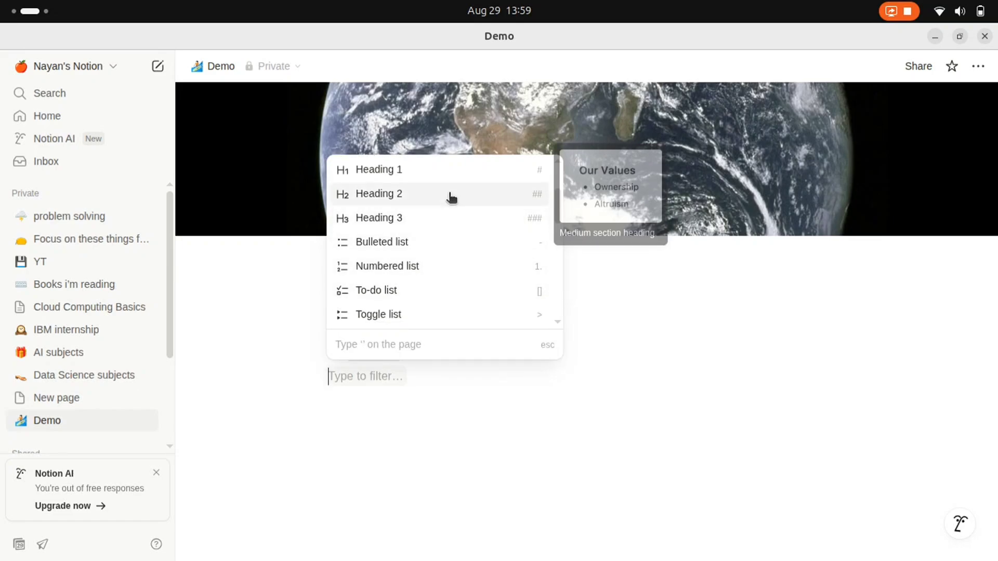
left_click(448, 172)
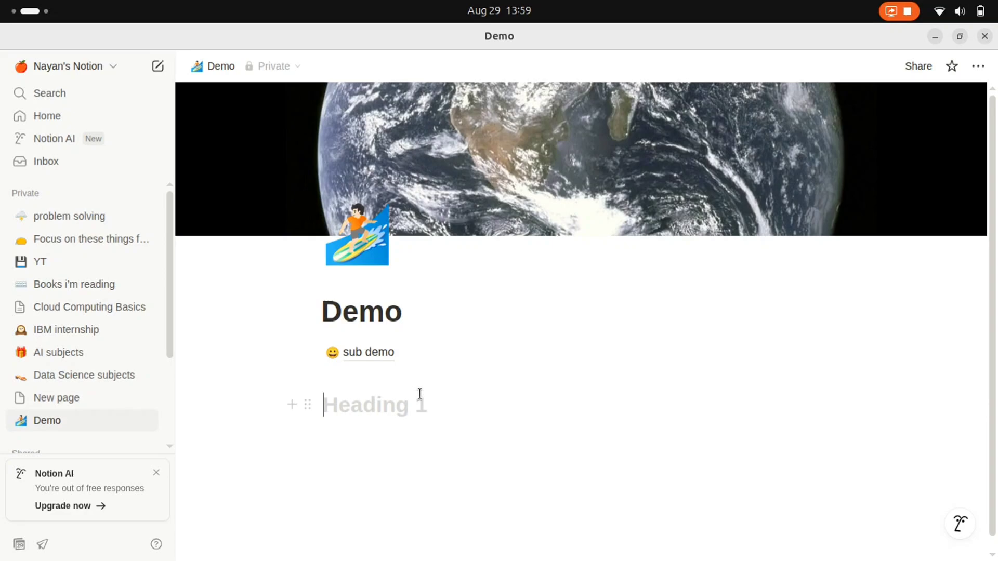
scroll(419, 394, "down", 1)
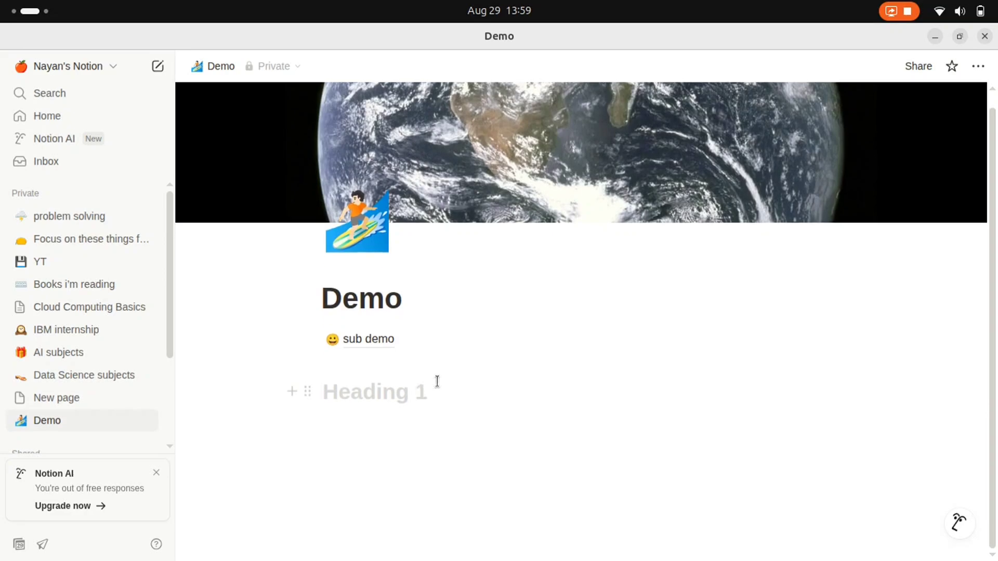
type("Cit")
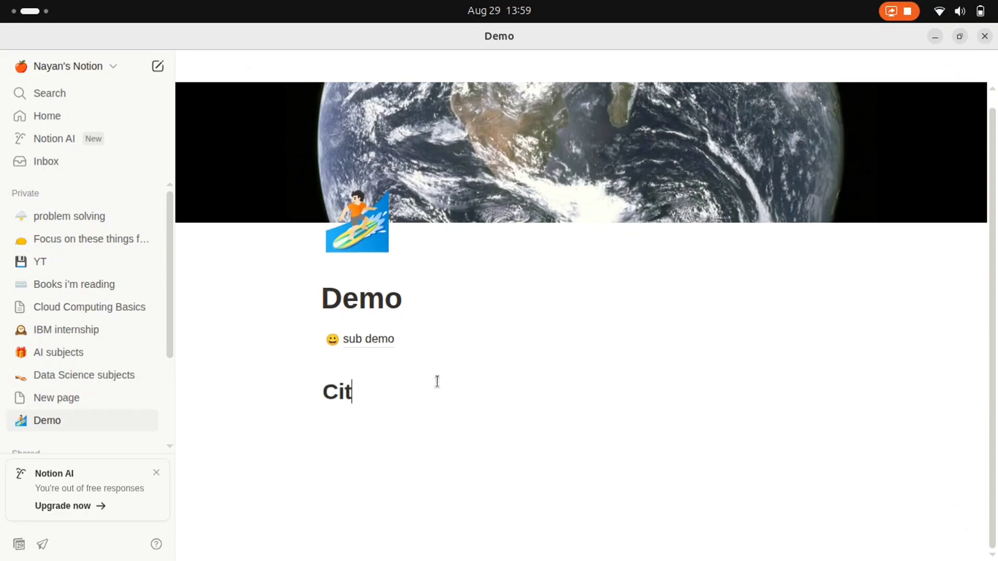
type("ies:")
key("Return")
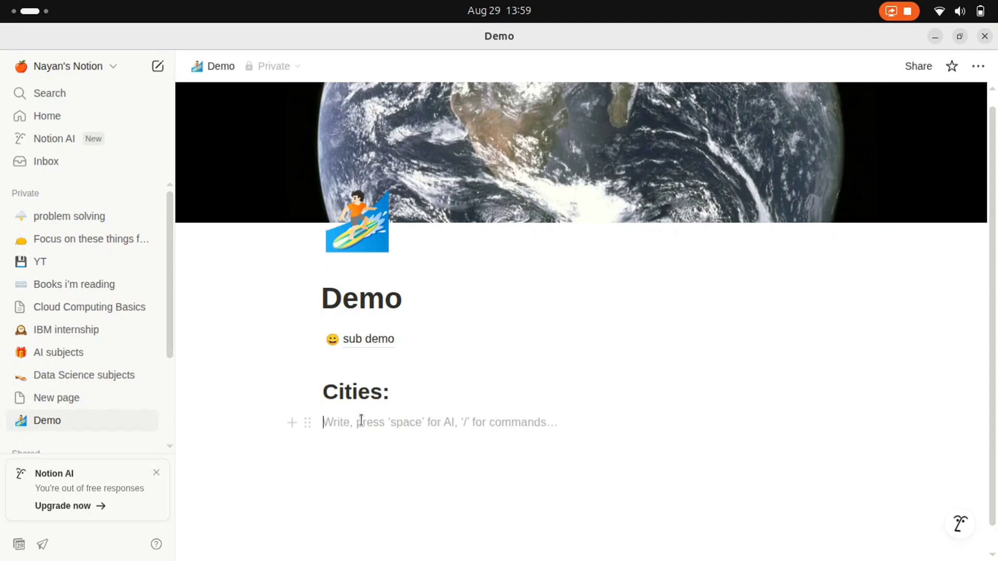
type("/")
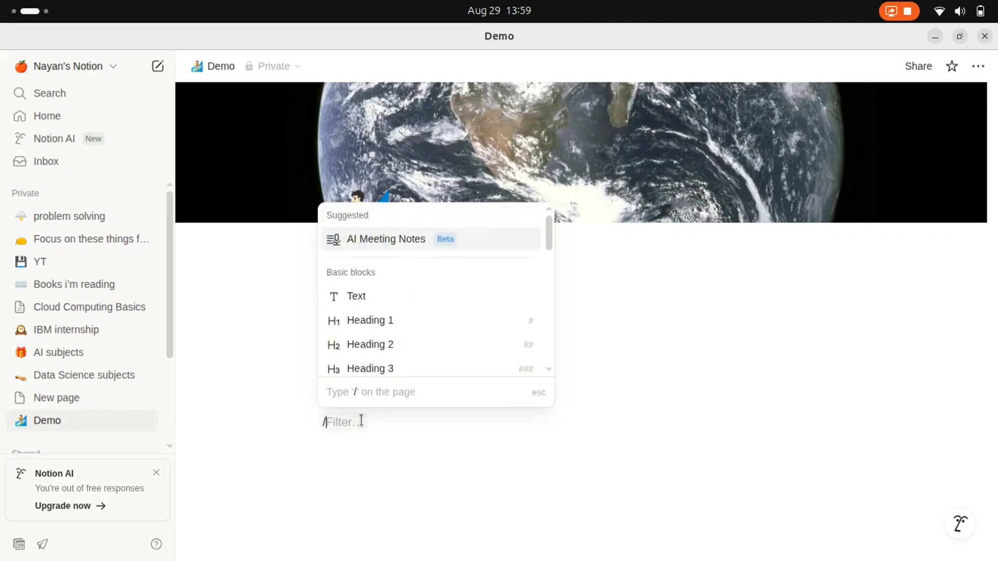
key("BackSpace")
type("/")
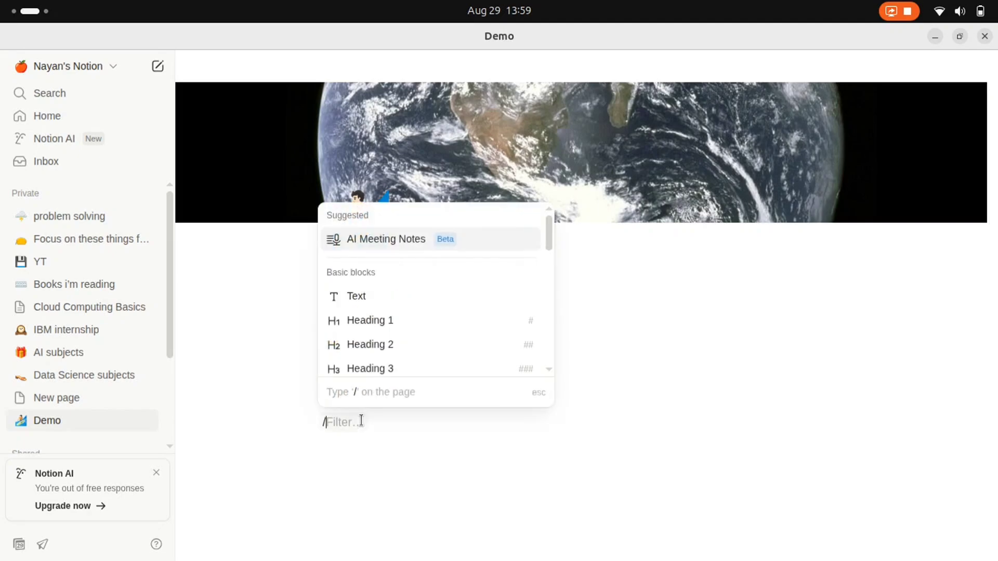
key("BackSpace")
type("/")
key("BackSpace")
left_click(291, 422)
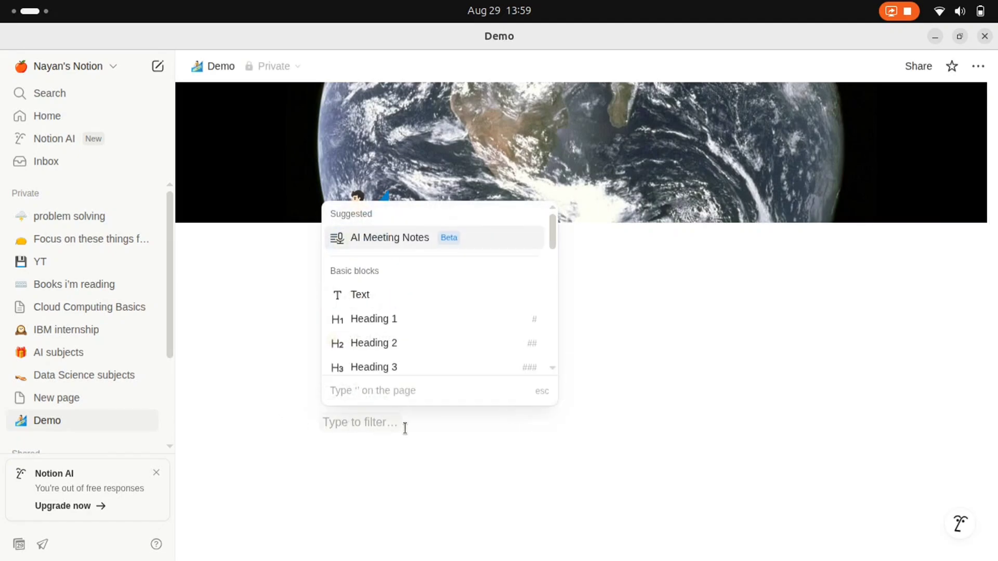
key("Escape")
- Insert a Numbered list block directly under the Cities heading
type("/")
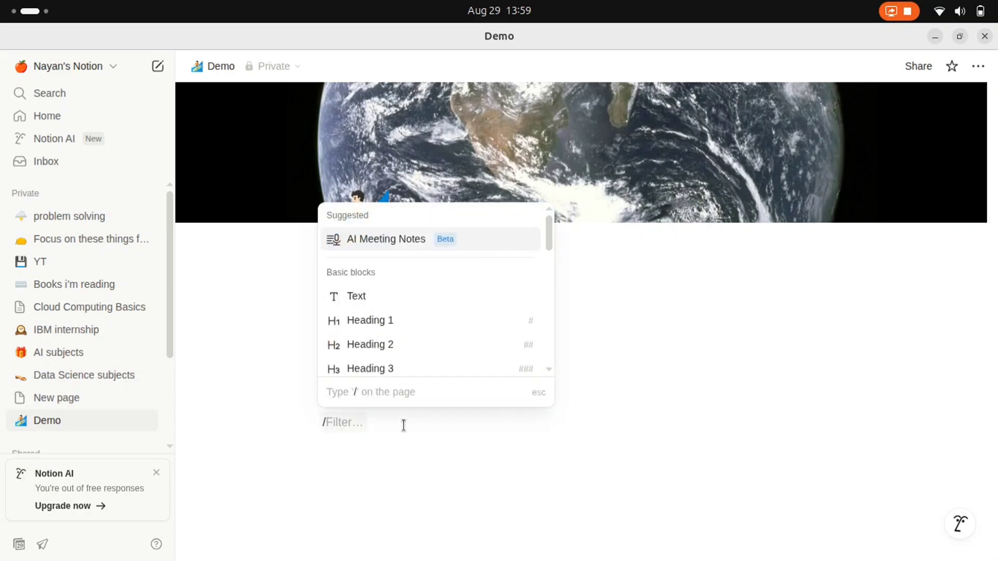
type("bull")
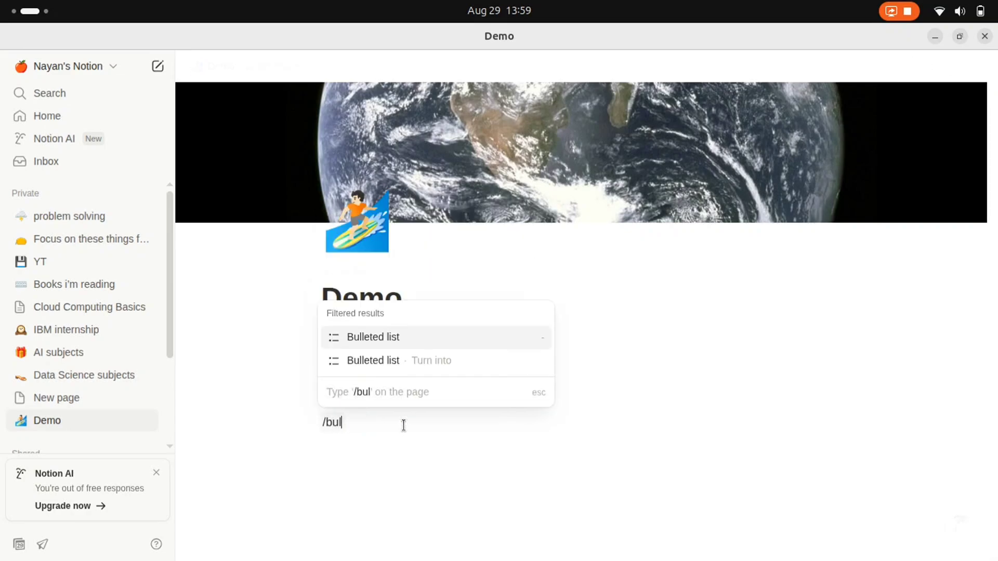
key("BackSpace")
key("BackSpace")
key("BackSpace")
key("BackSpace")
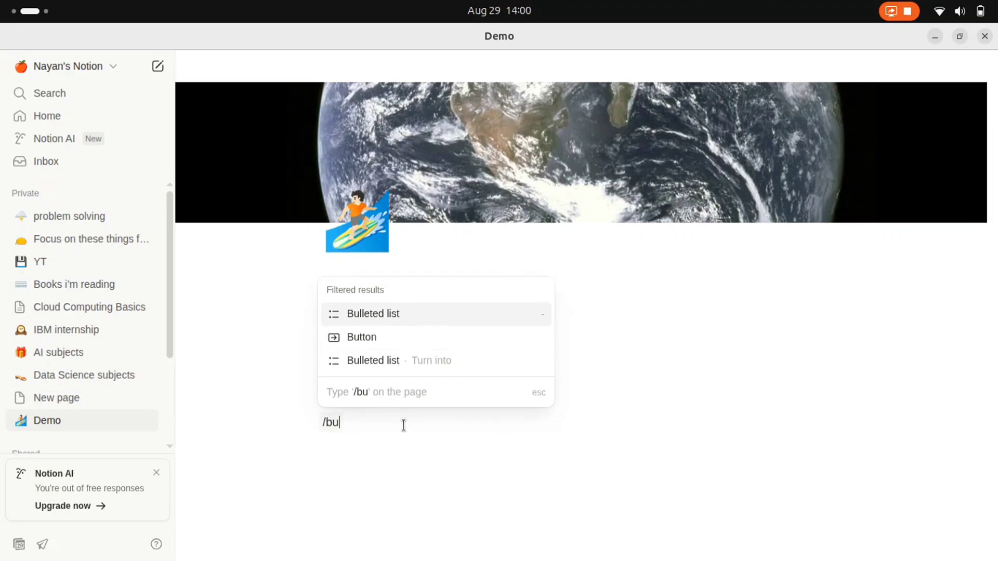
type("num")
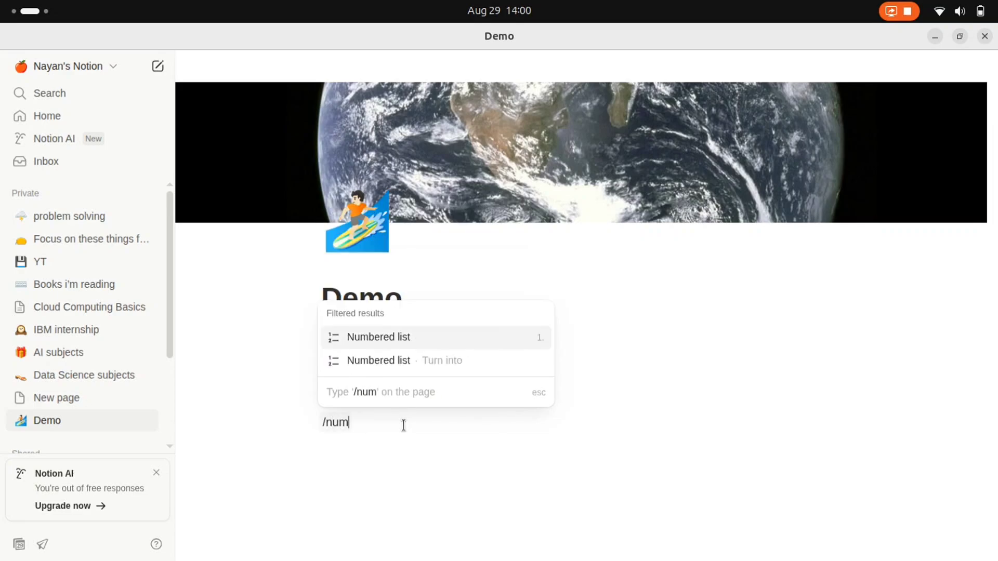
key("Return")
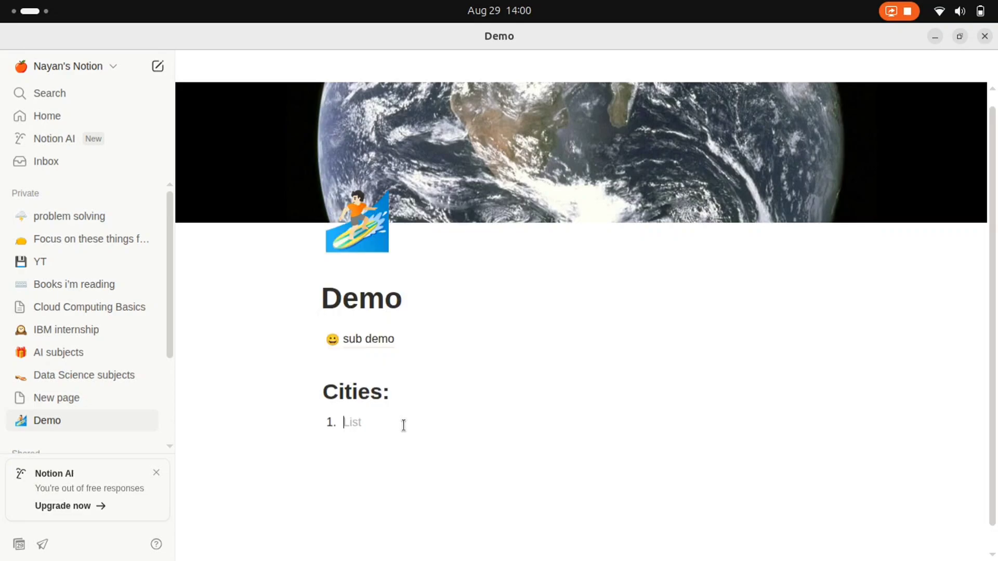
- Fill the numbered list with the items Pune, Bombay and Gujarat, and end the list on an empty line
type("Pune")
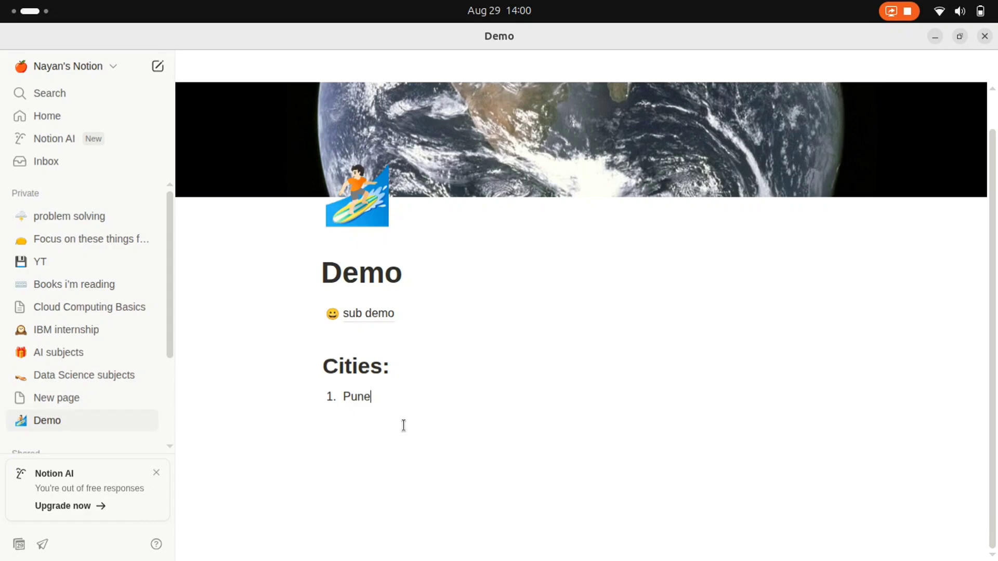
key("Return")
type("Bombay")
key("Return")
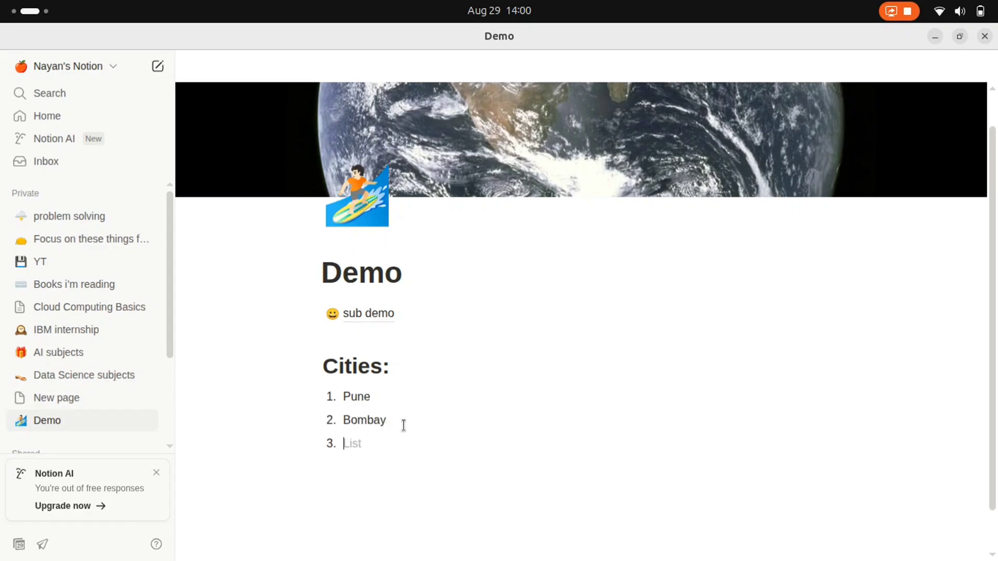
type("Gujarat")
scroll(403, 424, "down", 2)
key("Return")
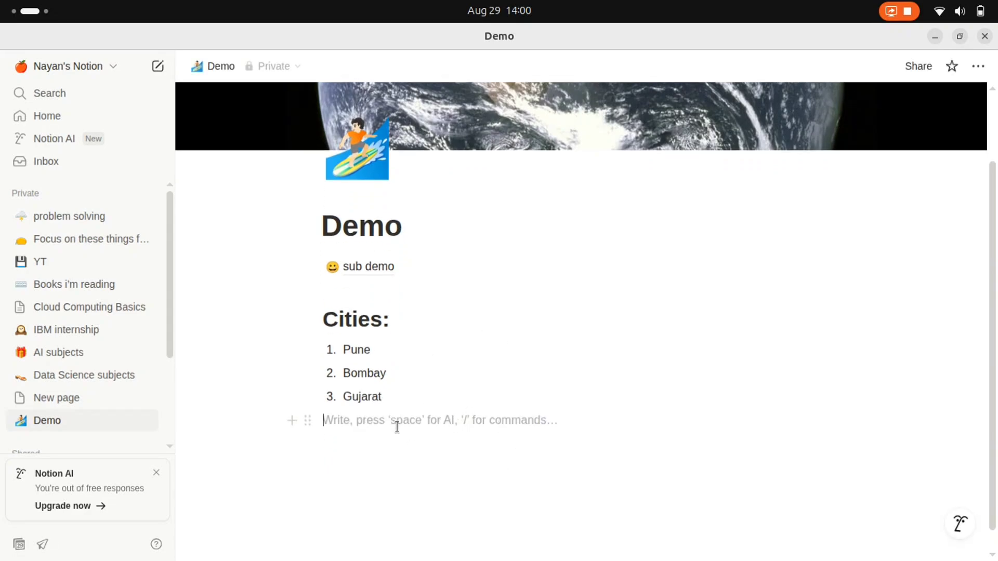
- Insert a Quote block below the numbered list with the text "This is my demo."
type("/")
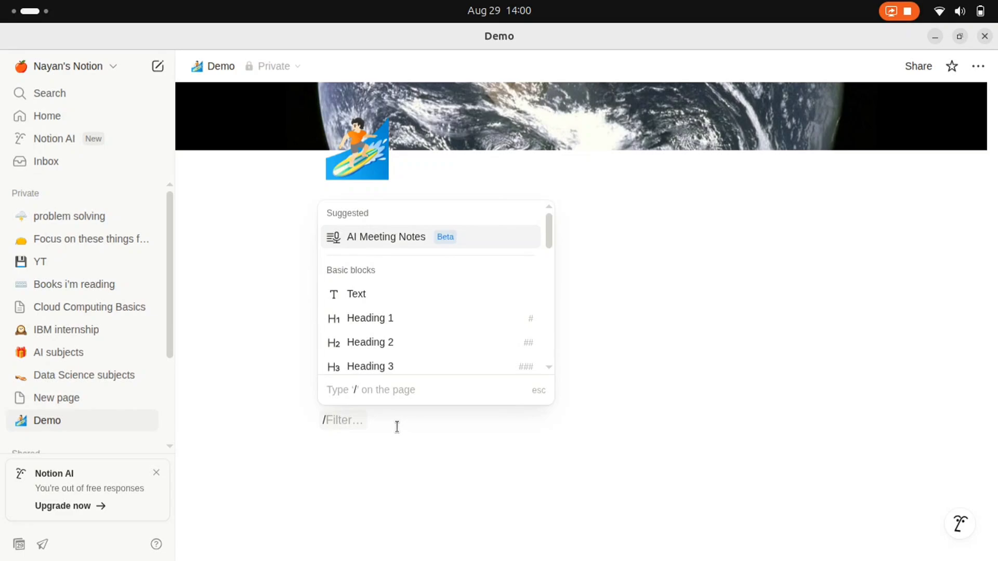
type("quo")
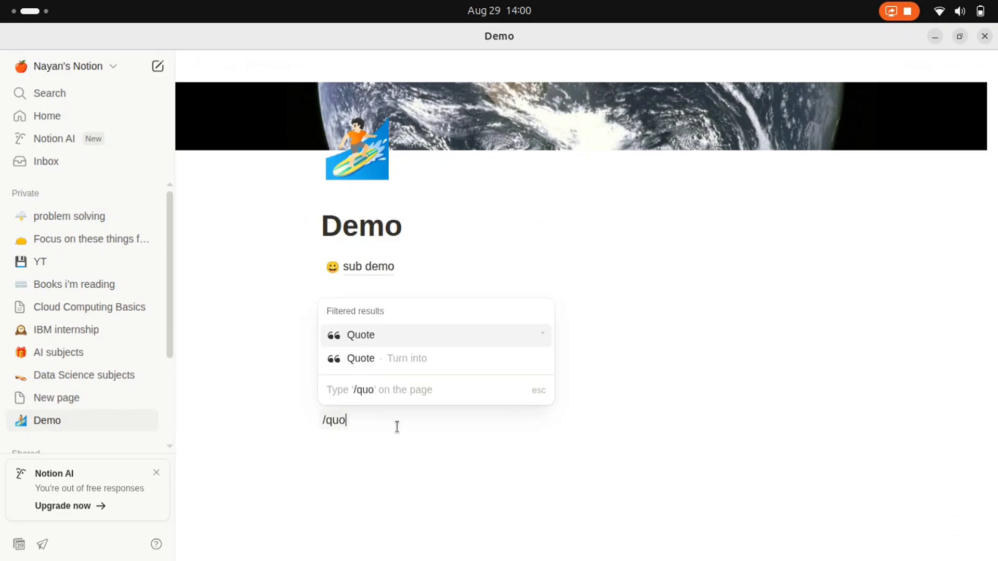
key("Return")
scroll(397, 427, "down", 1)
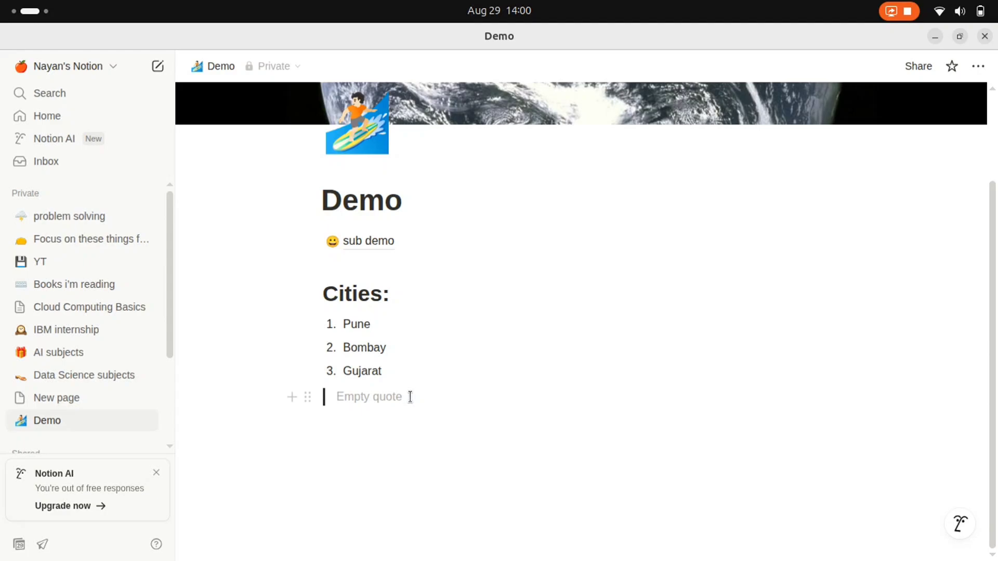
type("I")
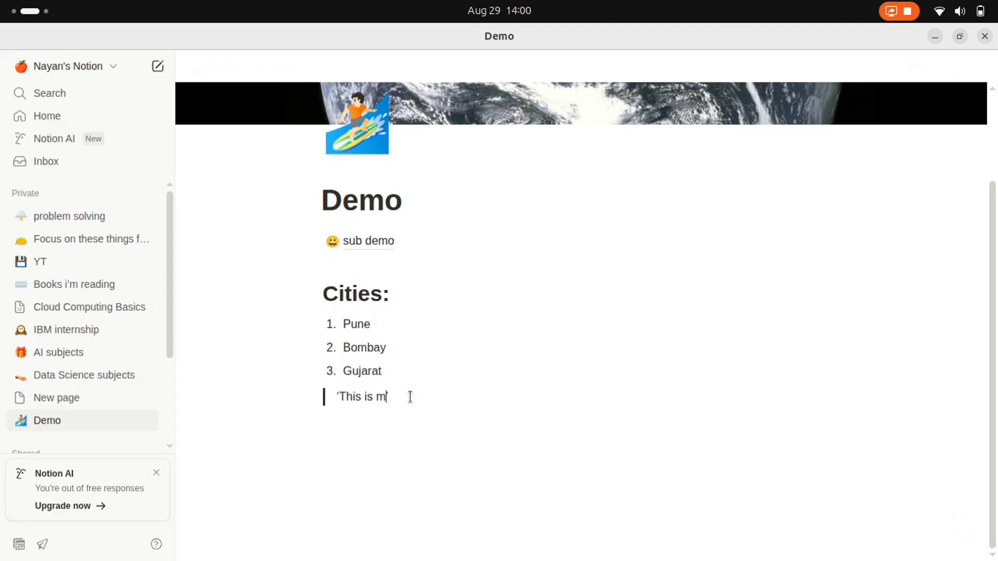
type("This is my demo")
left_click(487, 403)
type(".")
key("Return")
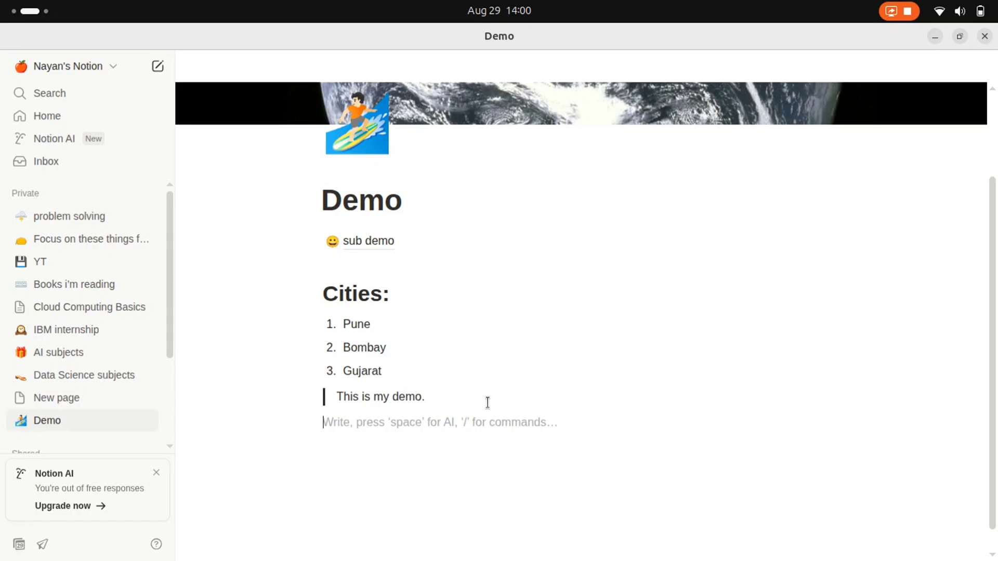
- Insert a simple Table block below the quote on the Demo page
scroll(488, 403, "down", 1)
type("/tab")
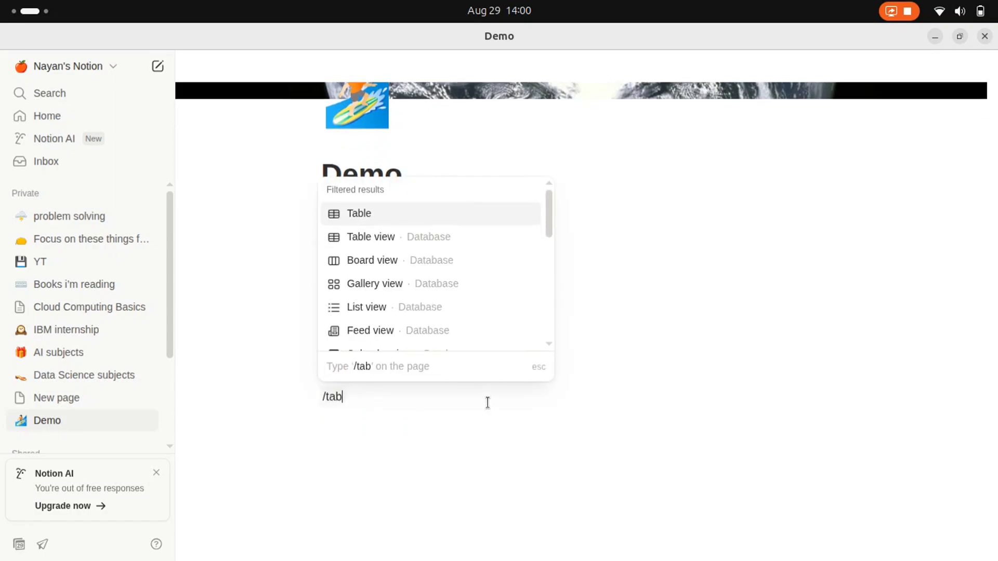
type("le")
key("Down")
key("Up")
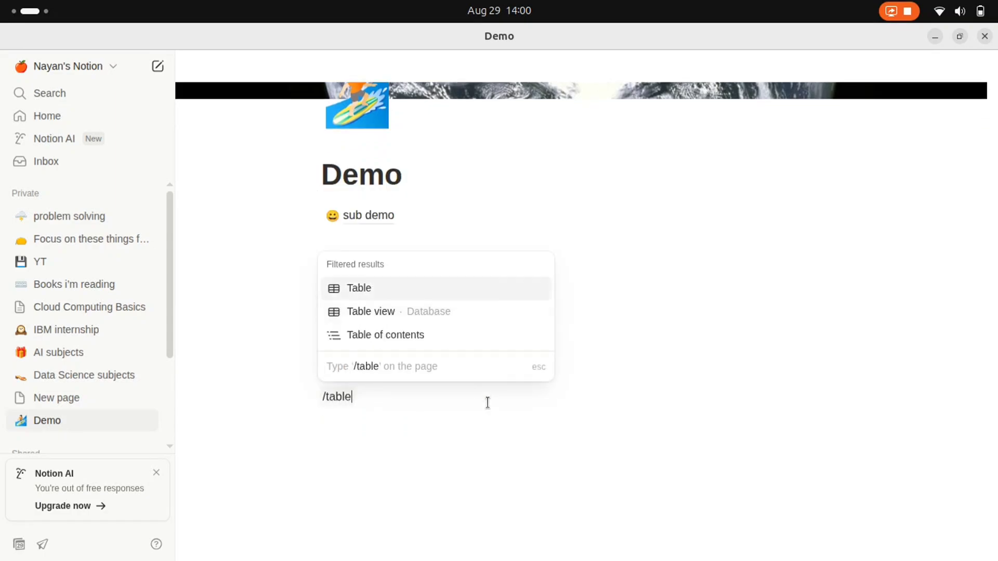
key("Return")
scroll(487, 403, "down", 3)
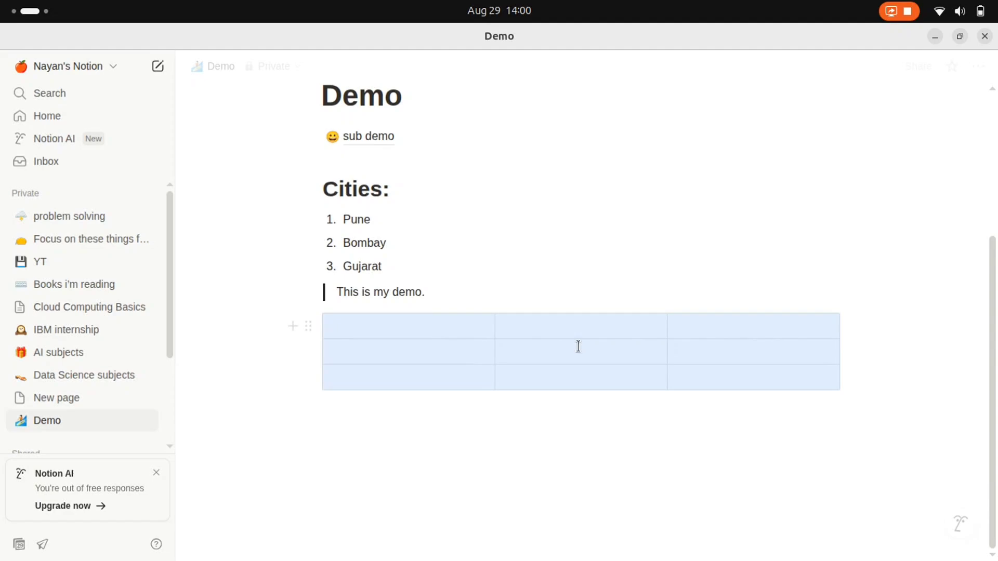
- Fill the table's first row with the headers "Roll no.", "Name" and "Phone number"
left_click(409, 334)
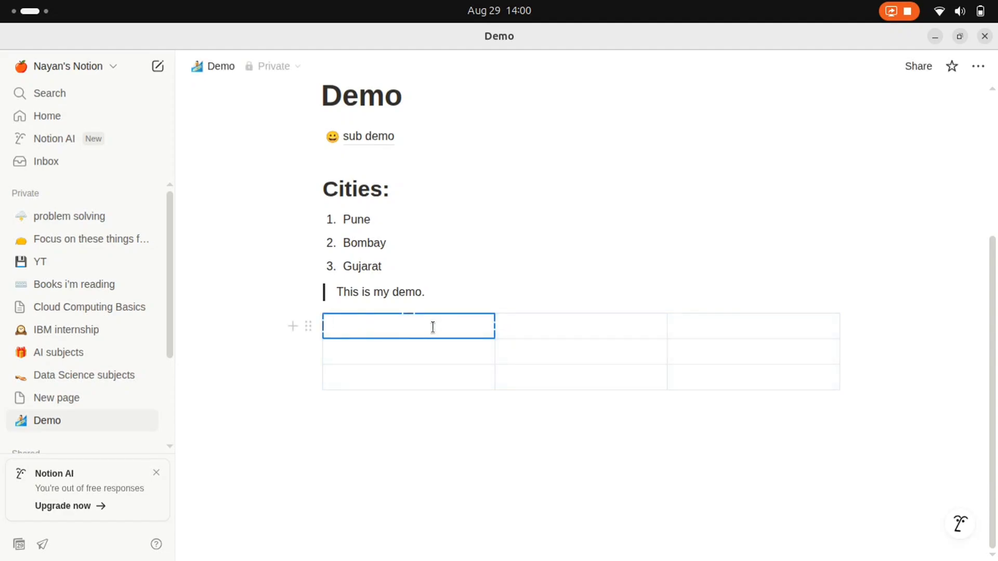
type("Roll no.")
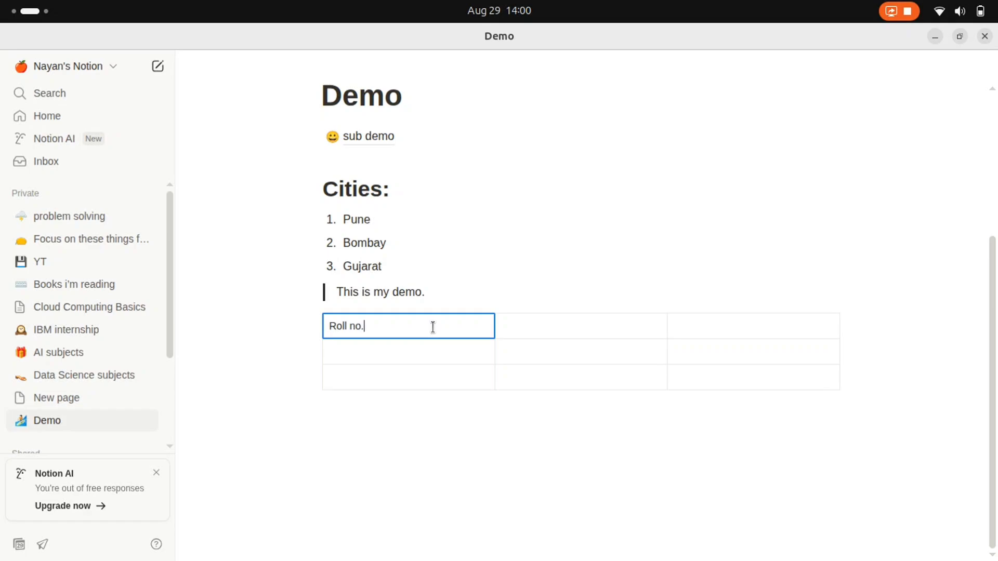
left_click(542, 333)
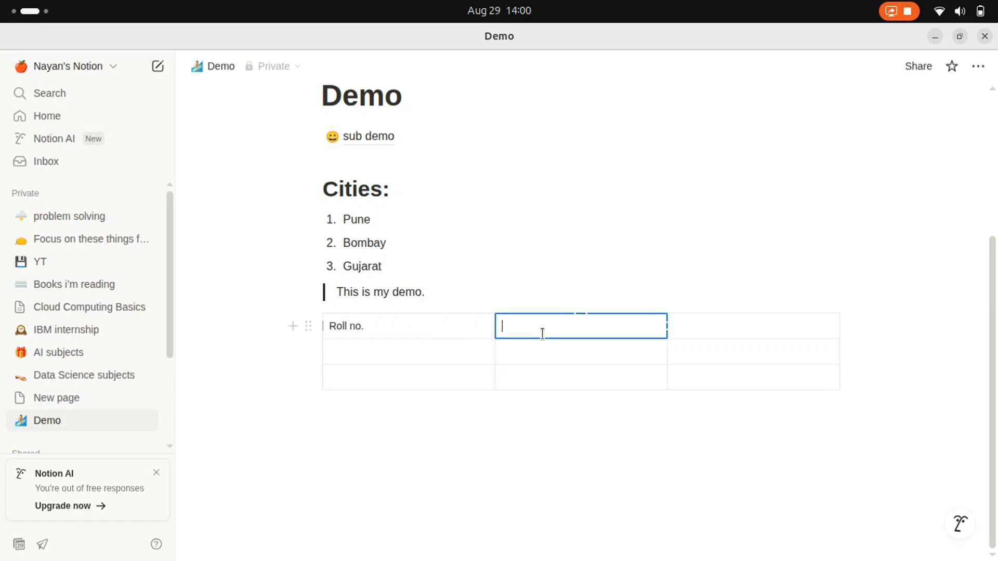
type("name")
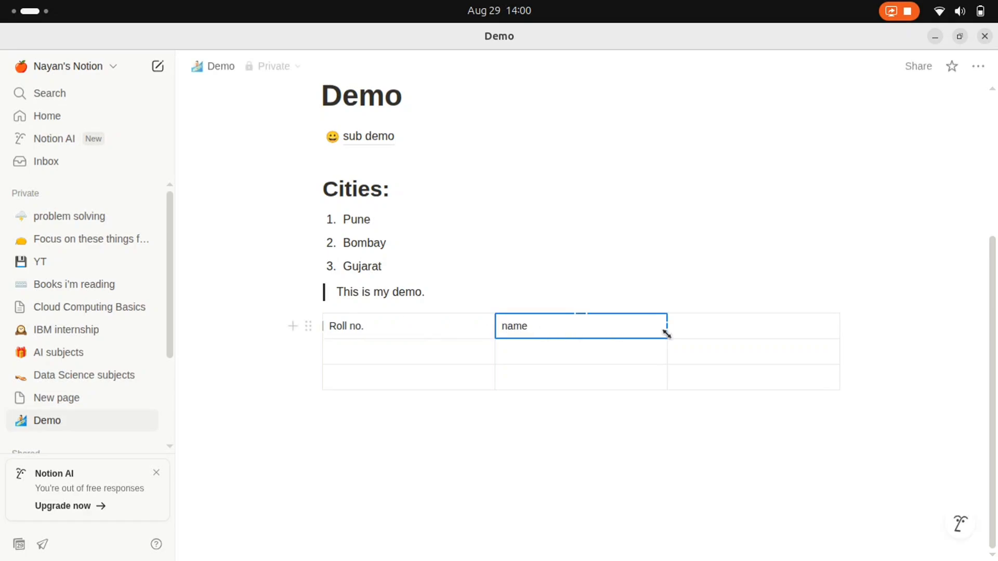
key("Left")
key("Left")
key("Left")
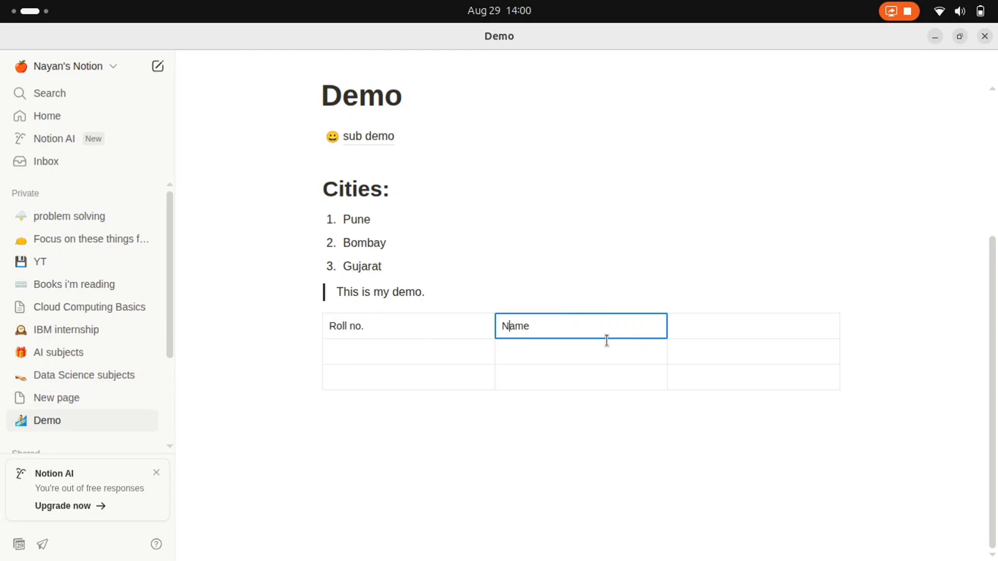
left_click(724, 325)
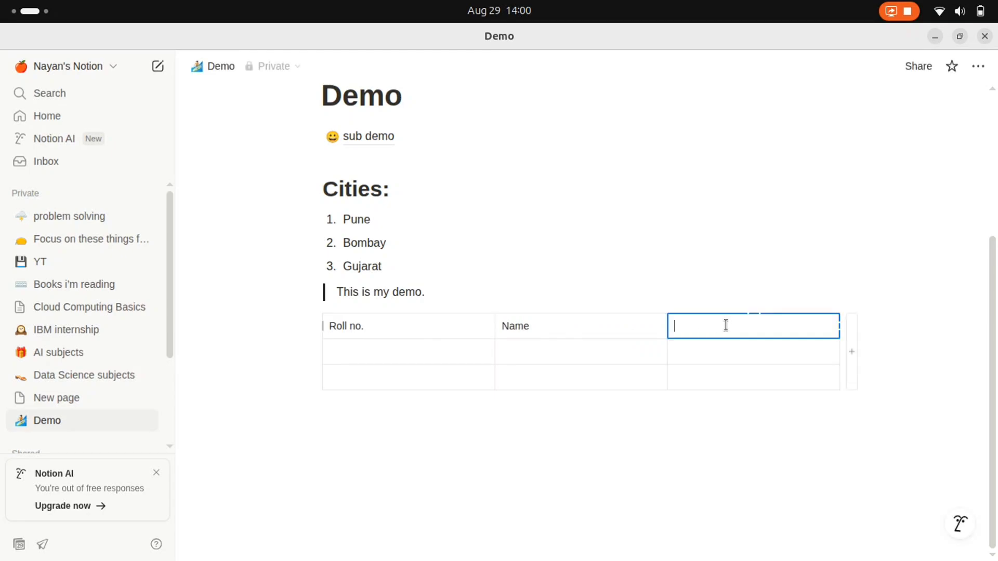
type("Phone number")
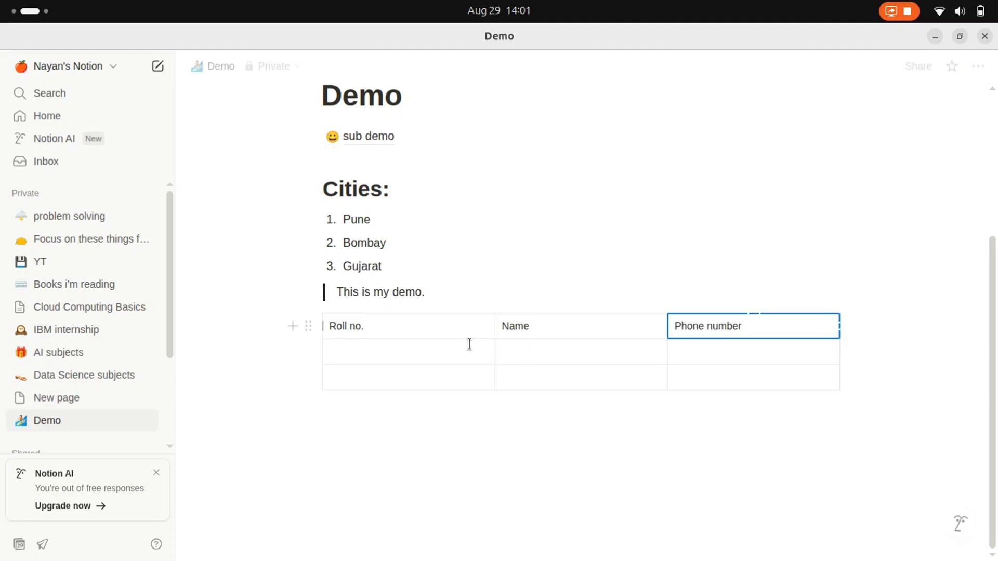
- Enter 1 and 2 in the two rows of the Roll no. column
left_click(452, 351)
type("1")
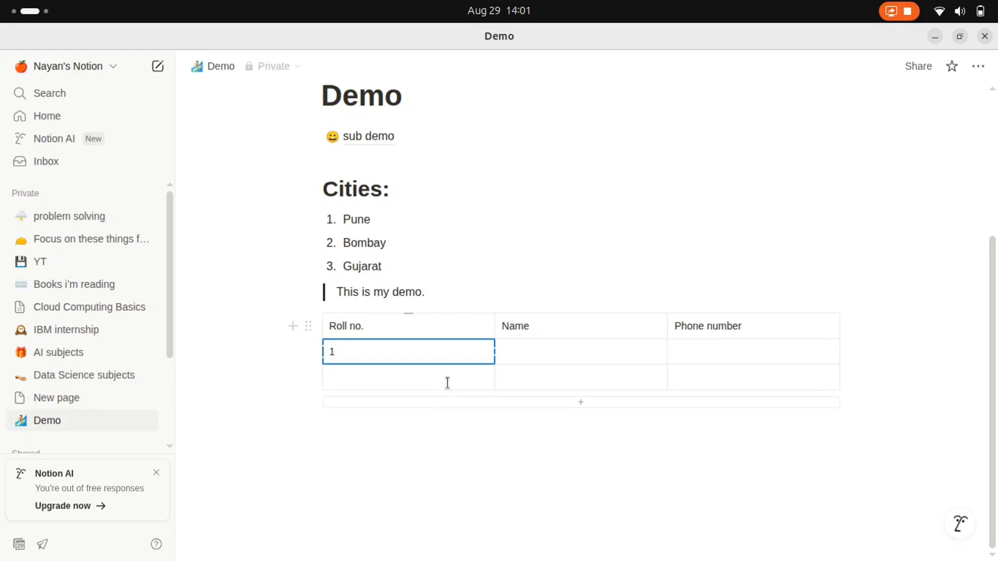
left_click(487, 375)
type("2")
- Enter a sample first name for each of the two numbered rows in the Name column
left_click(550, 347)
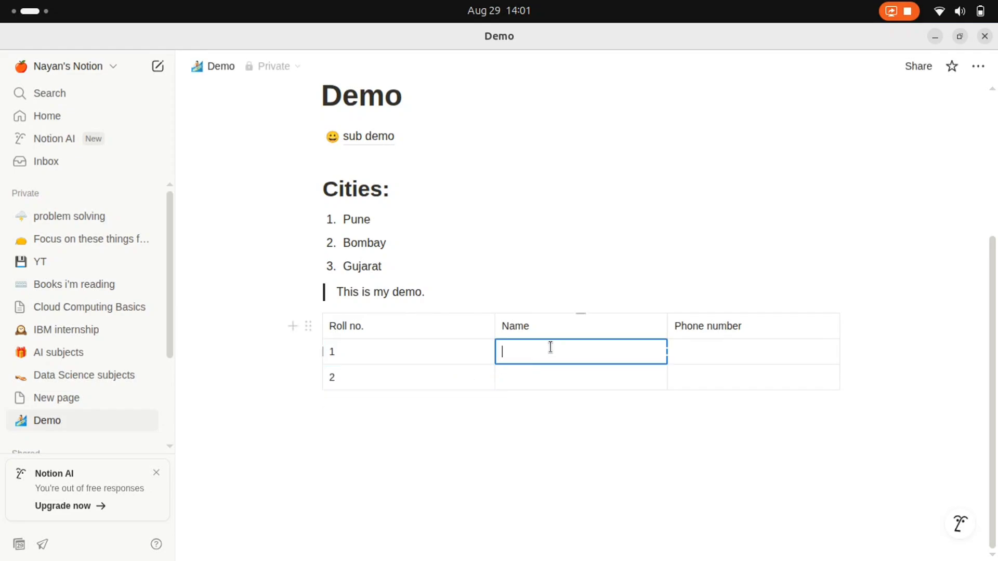
type("Raju")
left_click(521, 382)
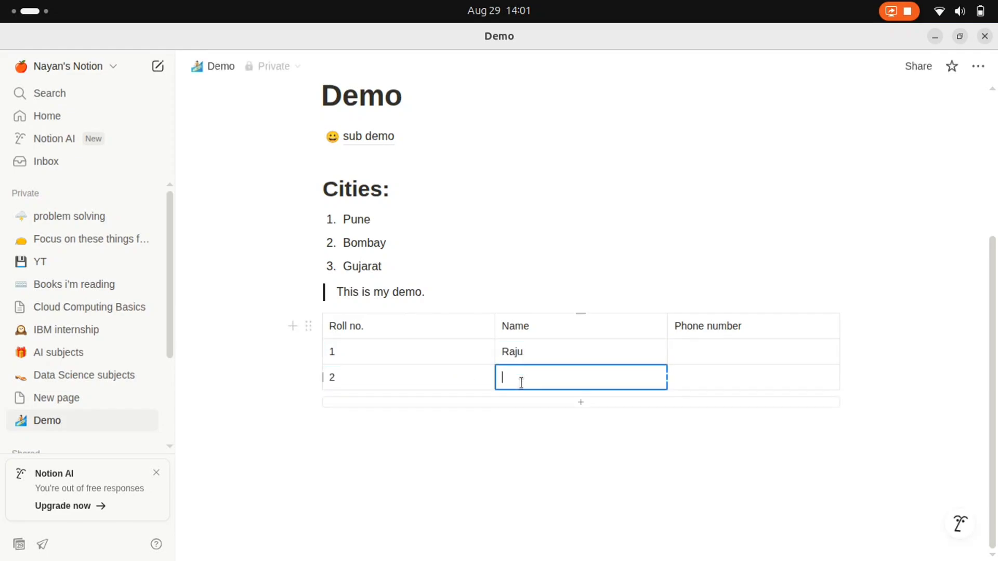
type("Raj")
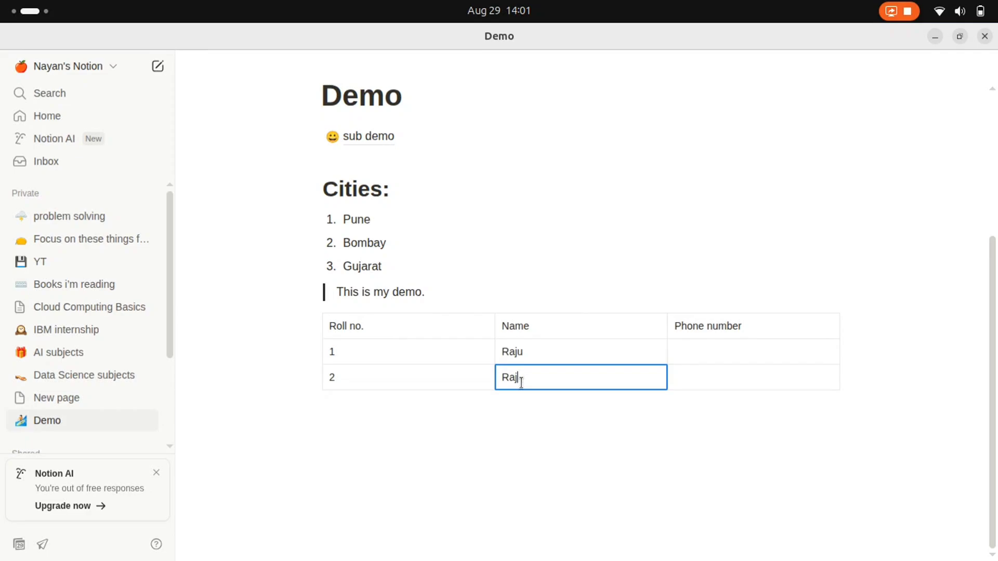
type("ul")
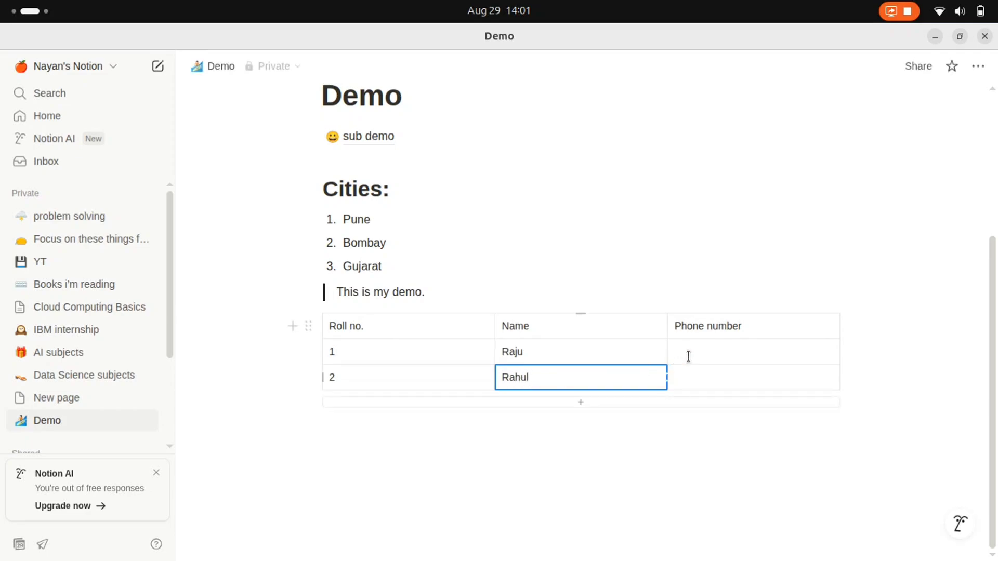
- Fill the Phone number cells of rows 1 and 2 with a string of placeholder x characters
left_click(691, 352)
type("xxxxxxxx")
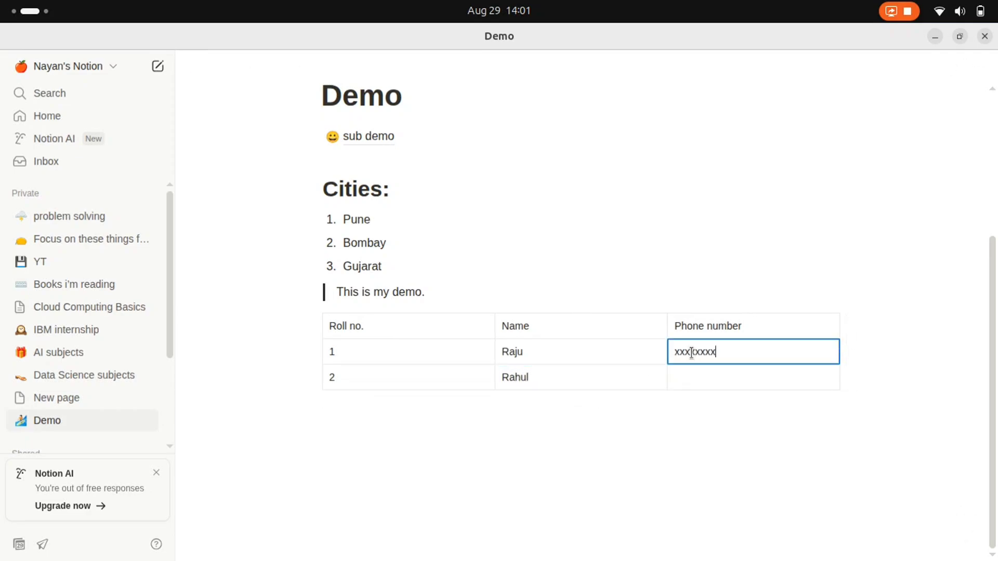
type("xxxxx")
left_click(694, 379)
type("xxxxxxxxxxx")
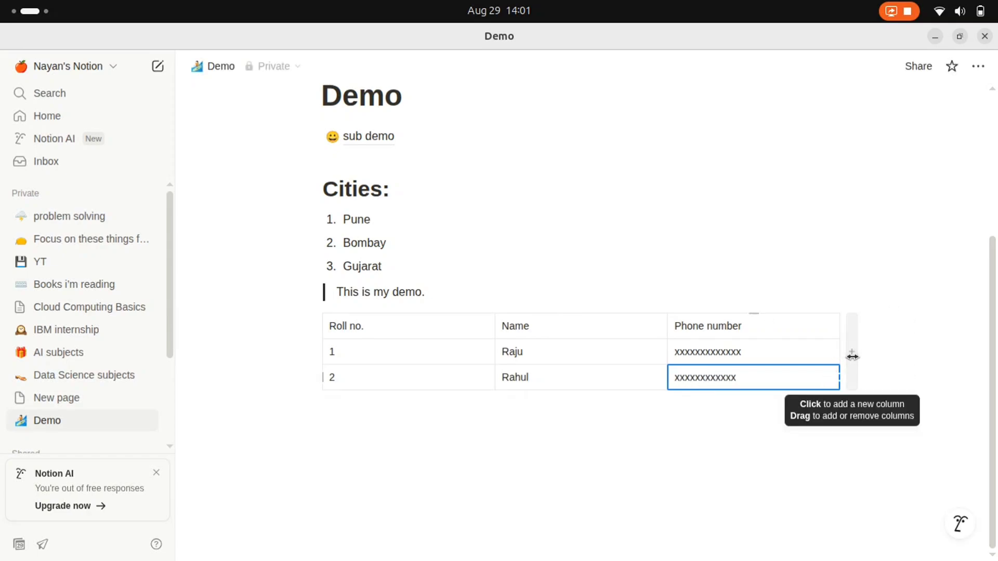
- Add a fourth table column headed "Adress" and slightly narrow the Phone number column beside it
left_click(852, 356)
left_click(849, 333)
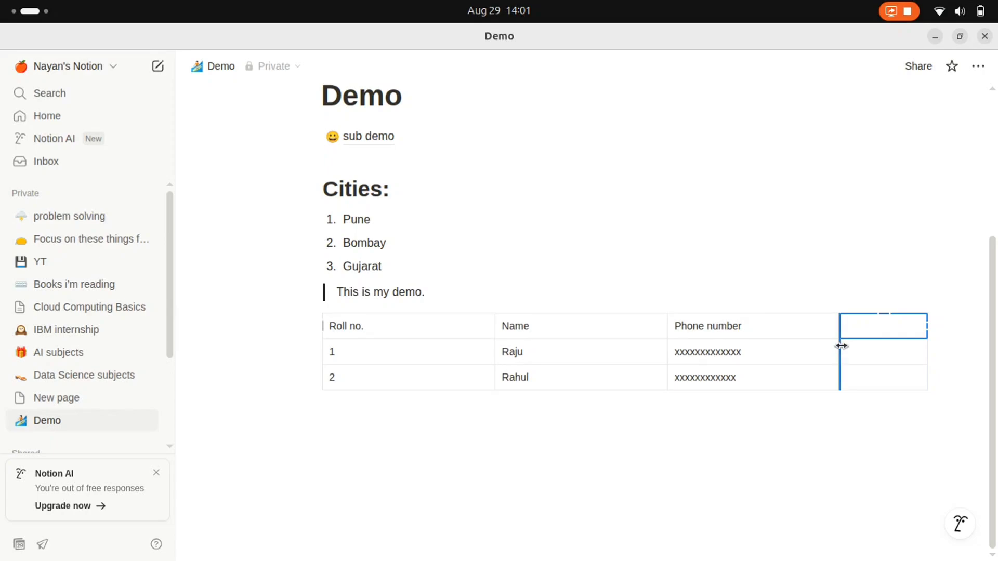
left_click_drag(839, 345, 818, 347)
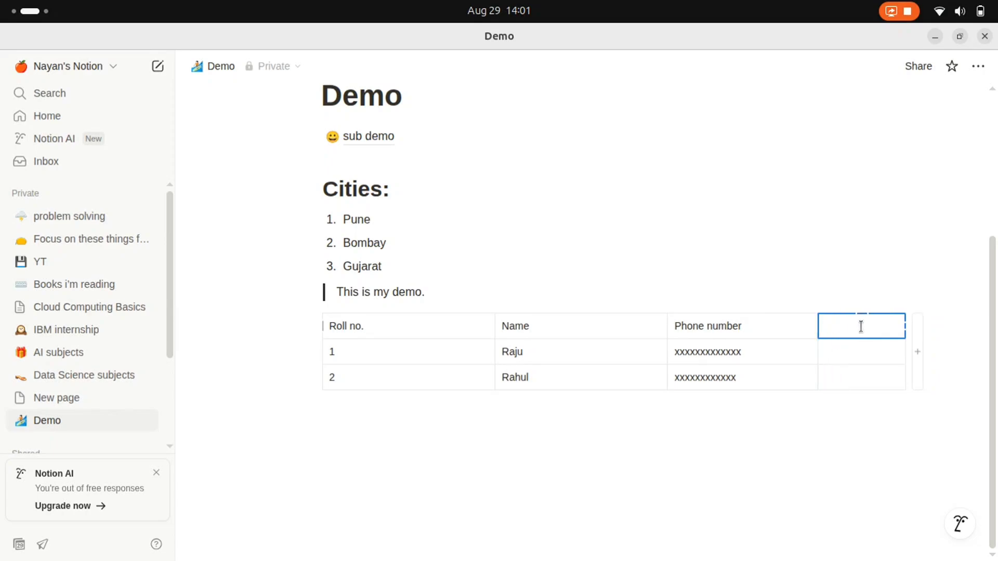
type("Adress")
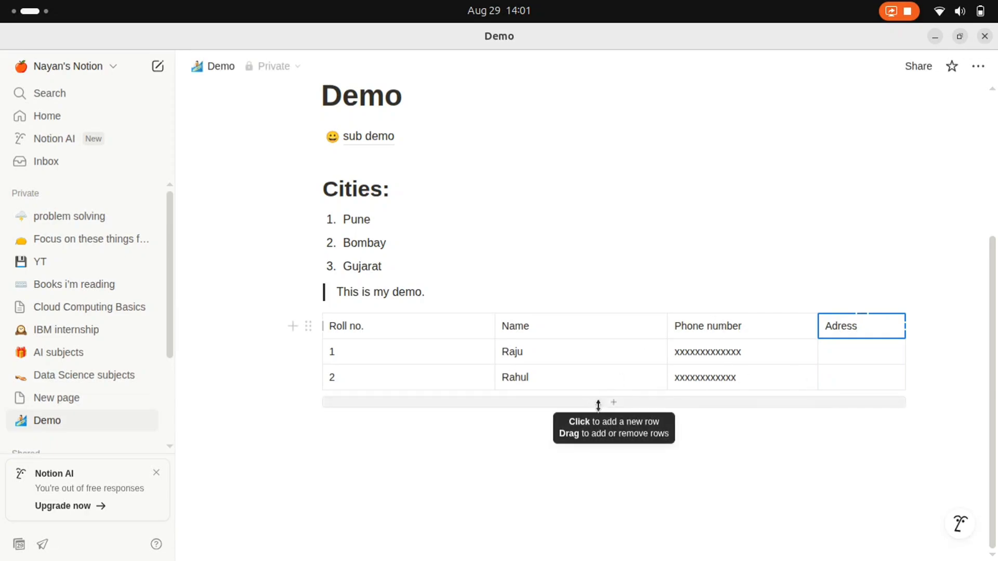
- Add a new row at the end of the table and enter 3 as its roll number
left_click(599, 405)
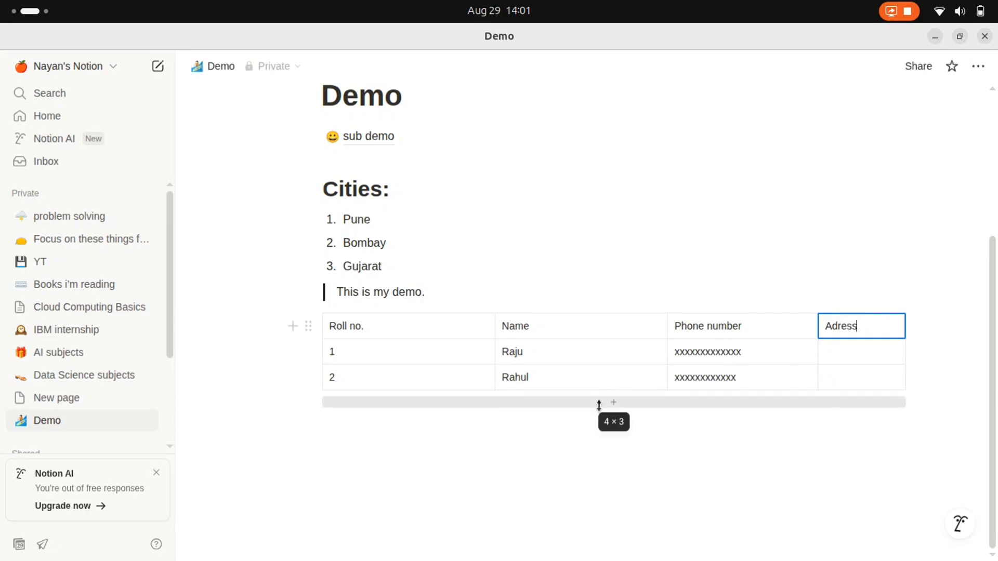
left_click(423, 401)
type("3")
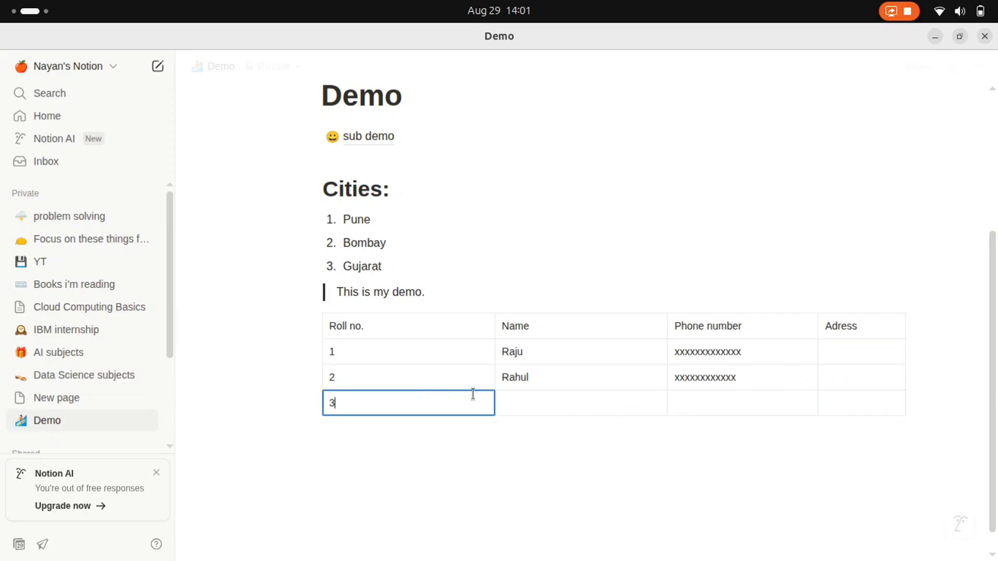
- Insert an Image block on the empty line below the table
left_click(357, 446)
scroll(357, 448, "down", 1)
scroll(358, 448, "up", 1)
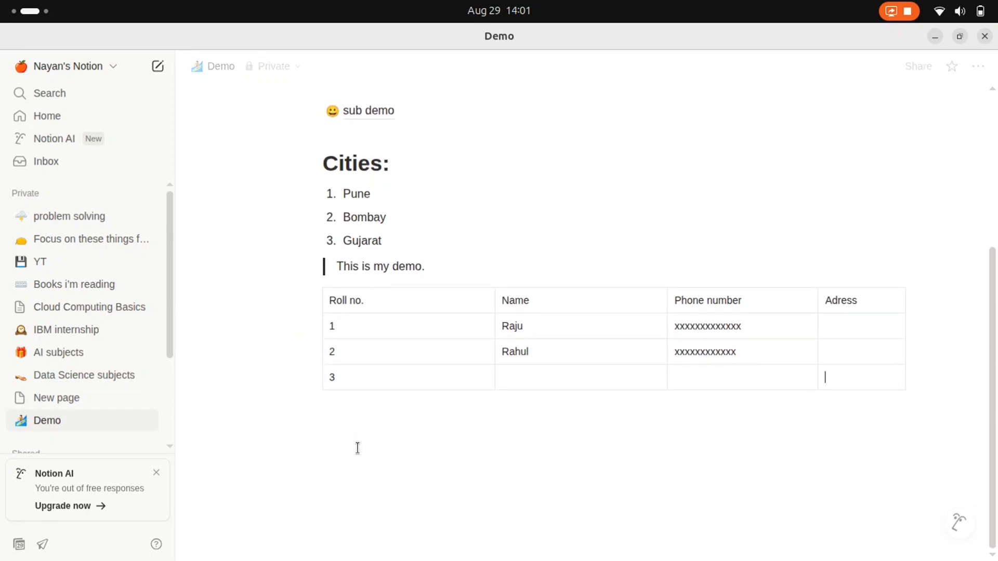
scroll(439, 364, "down", 1)
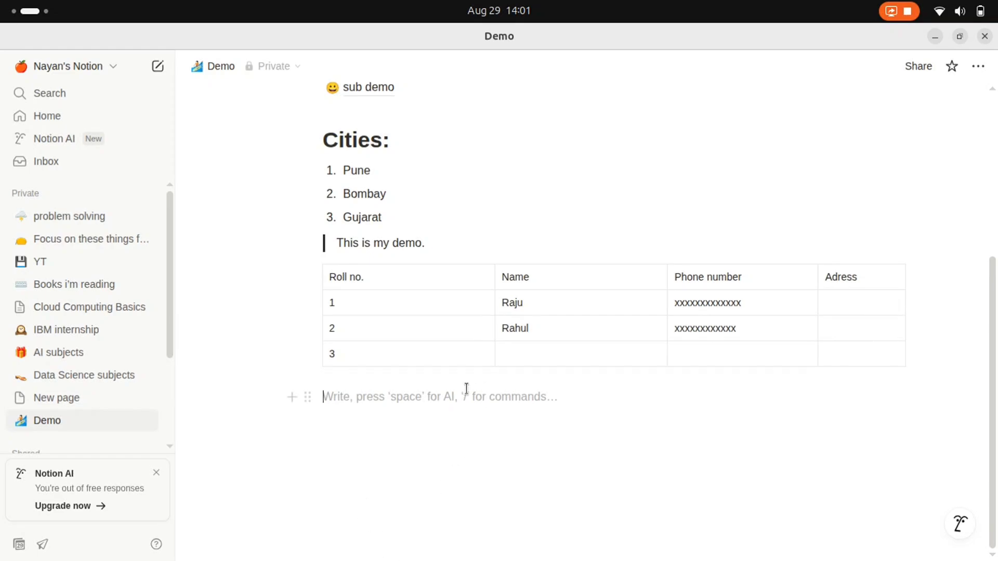
left_click(419, 408)
type("/")
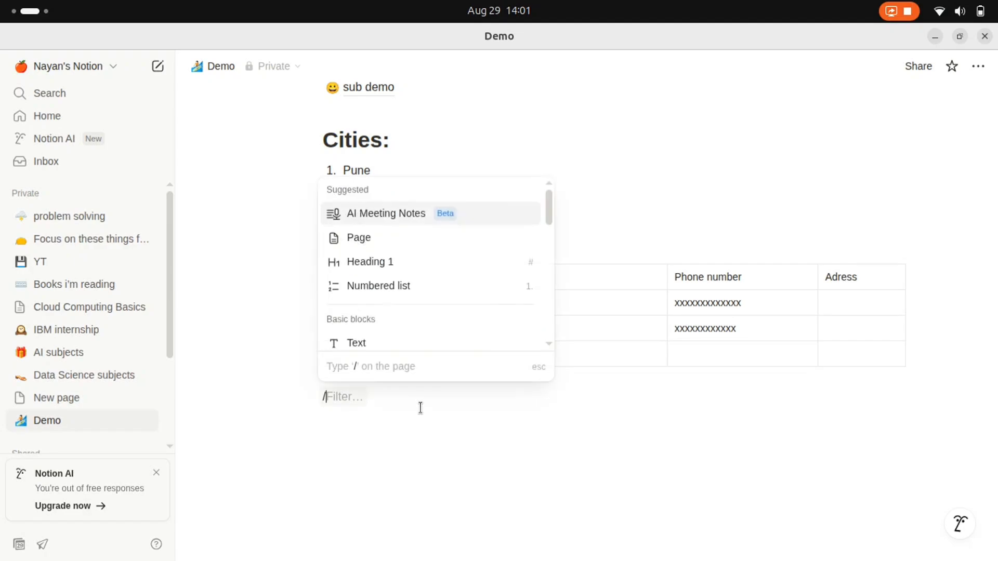
type("im")
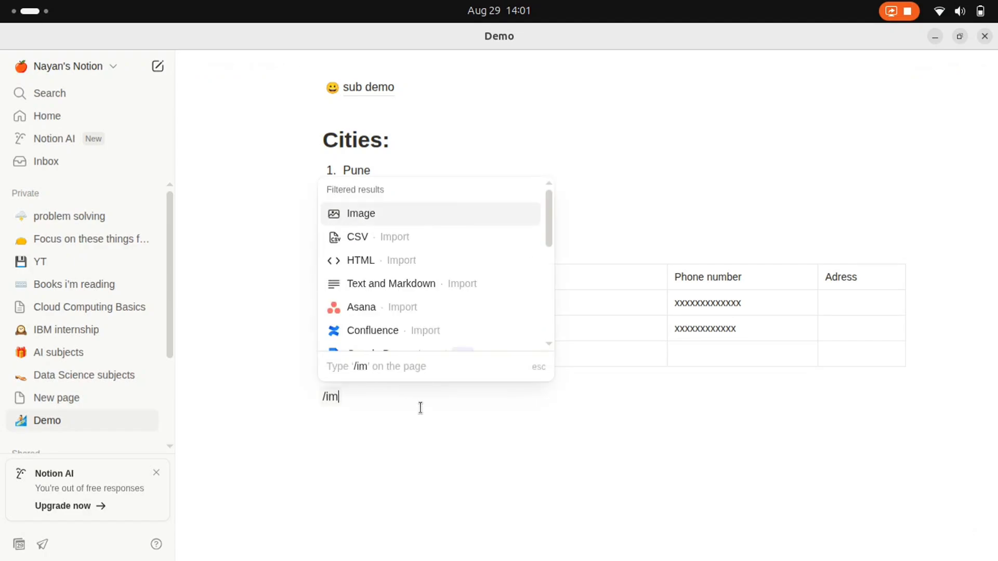
key("Return")
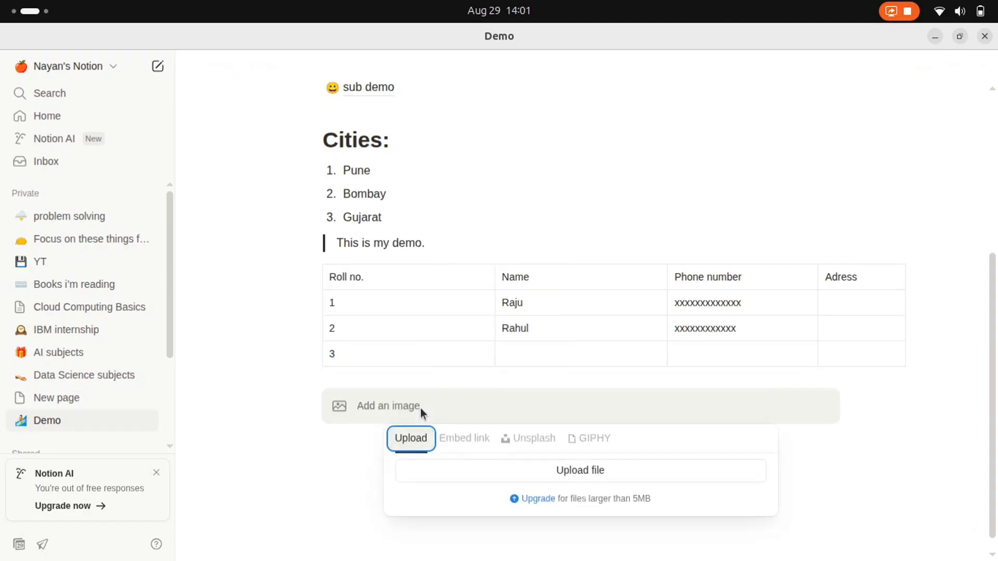
- Upload the recent file "floral progressho.png" into the Image block and check how it sits on the page
left_click(504, 474)
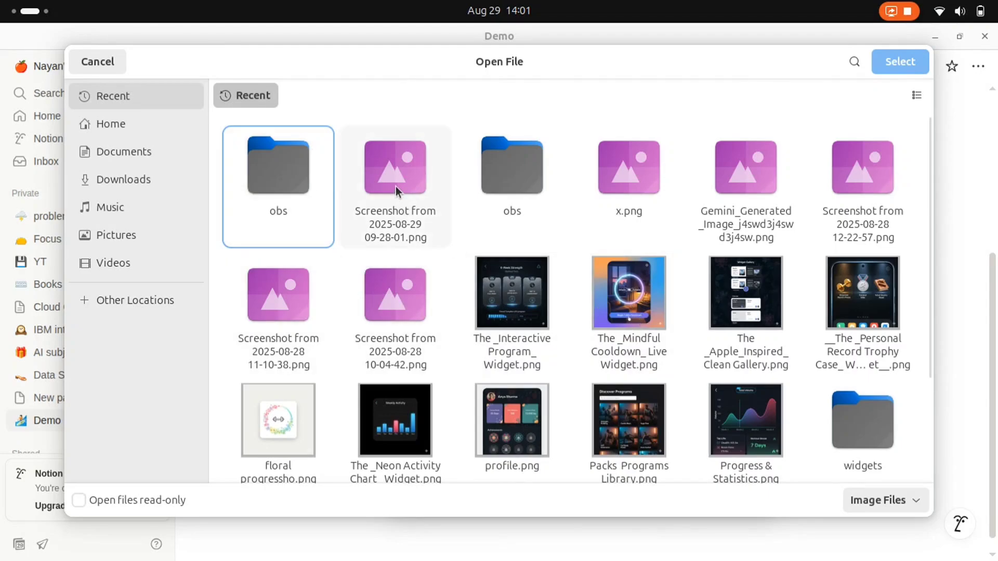
scroll(318, 392, "down", 1)
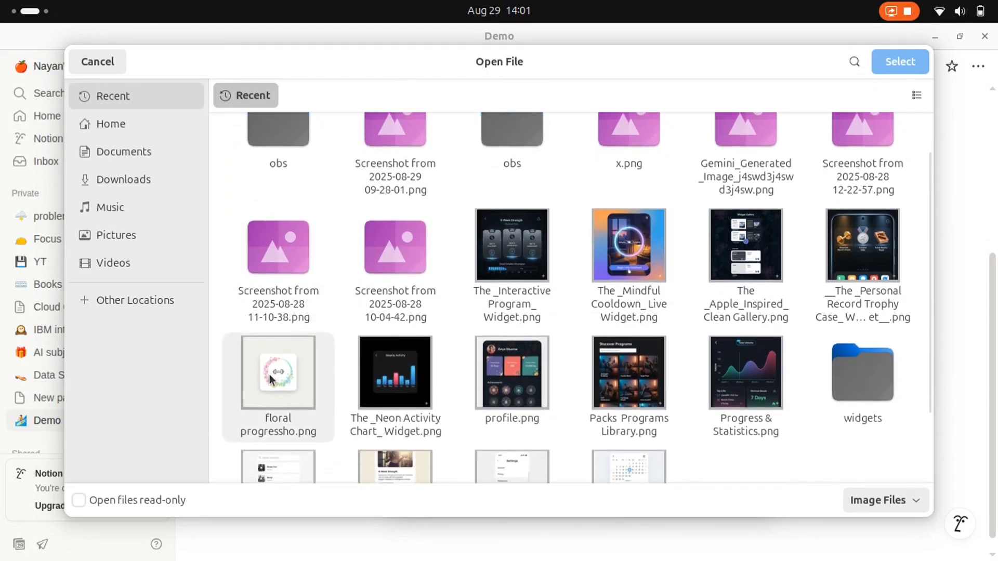
double_click(271, 378)
scroll(475, 410, "down", 5)
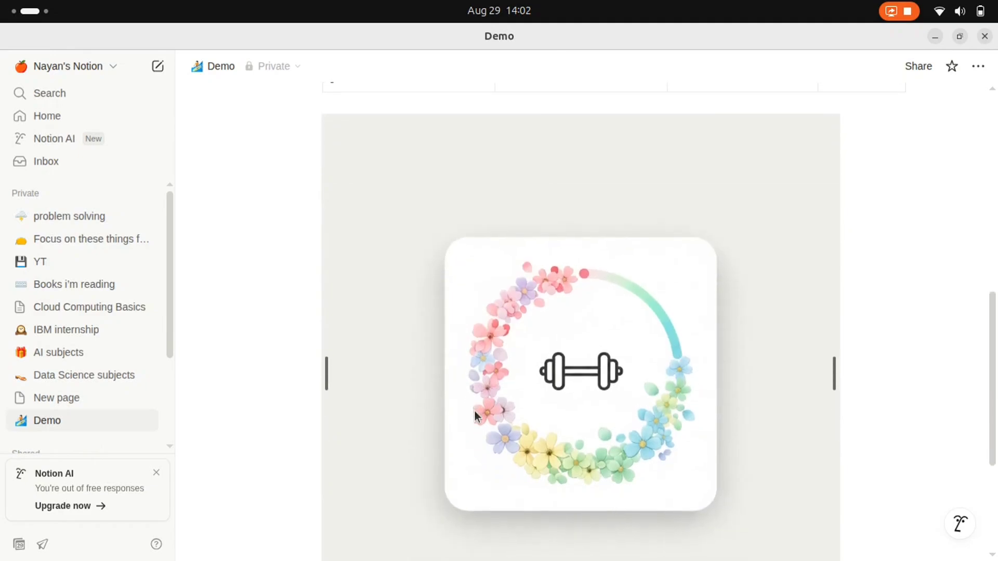
scroll(587, 316, "down", 4)
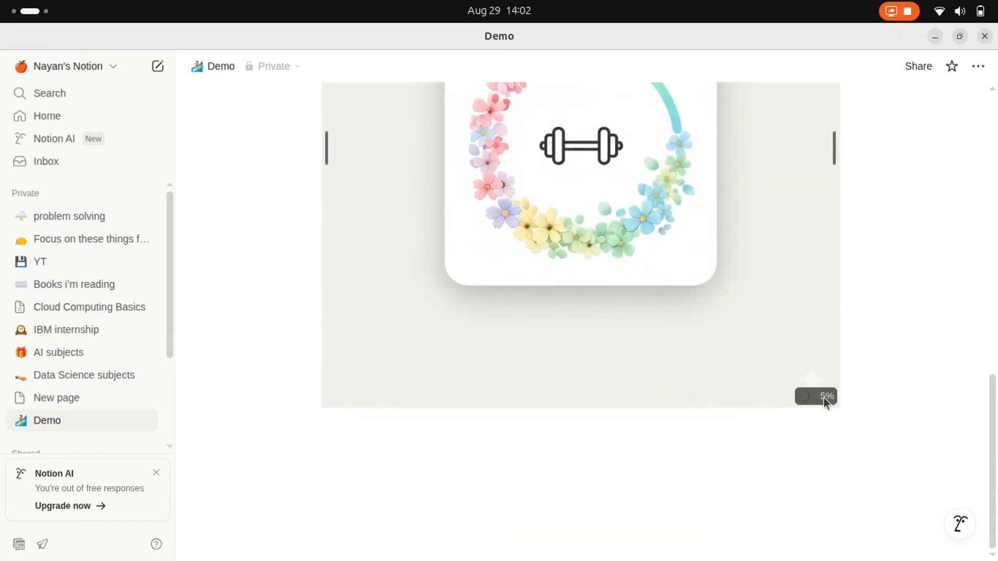
scroll(733, 348, "up", 3)
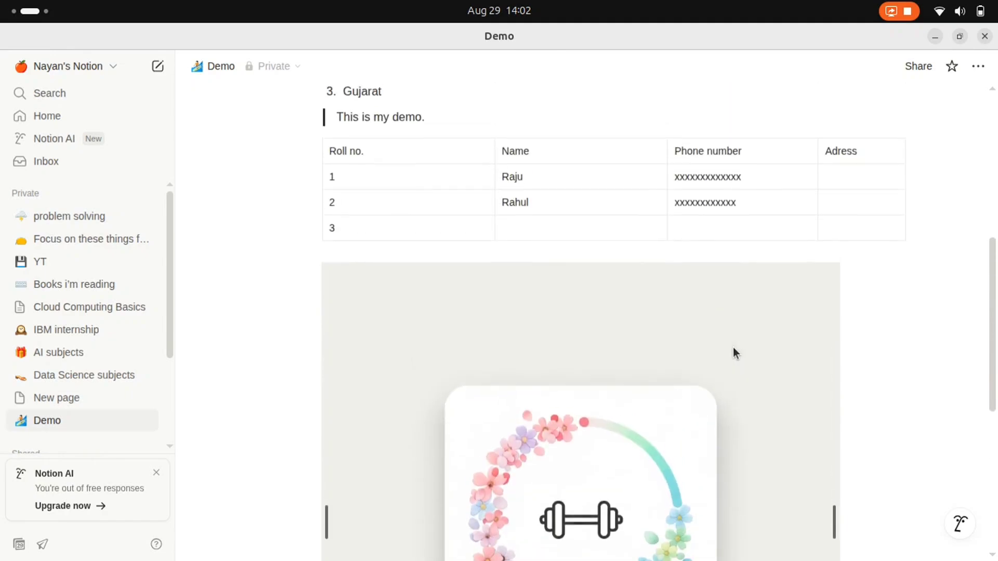
scroll(733, 347, "down", 5)
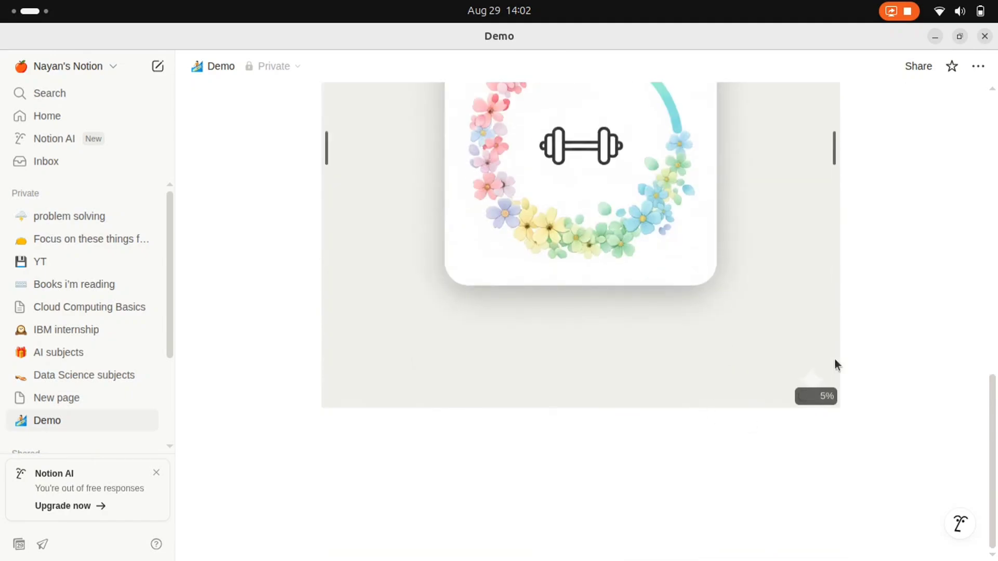
- Try the Mono font style on the Demo page, and return the page to the Default style
left_click(978, 66)
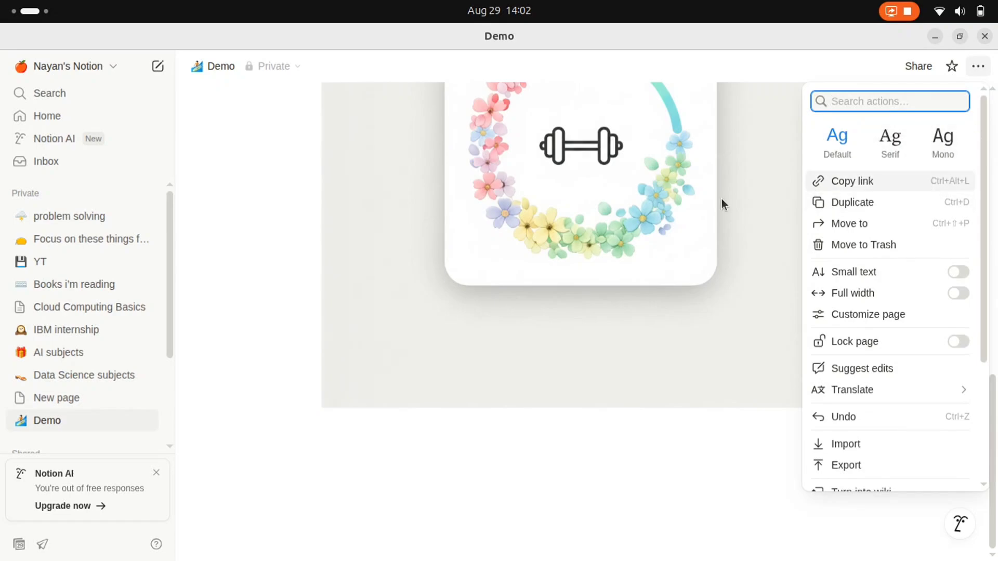
left_click(653, 454)
scroll(654, 455, "up", 10)
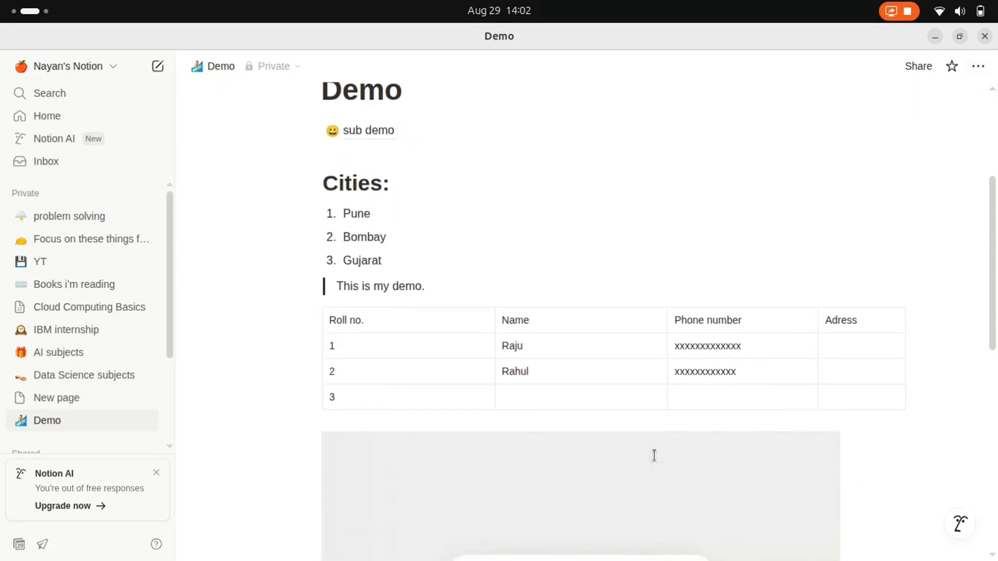
scroll(652, 455, "down", 3)
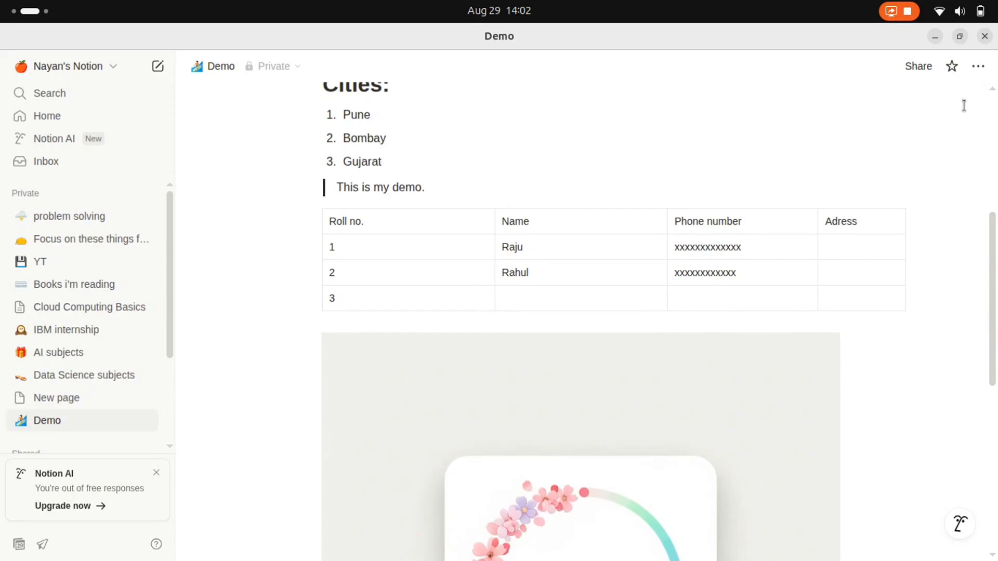
left_click(978, 67)
left_click(935, 137)
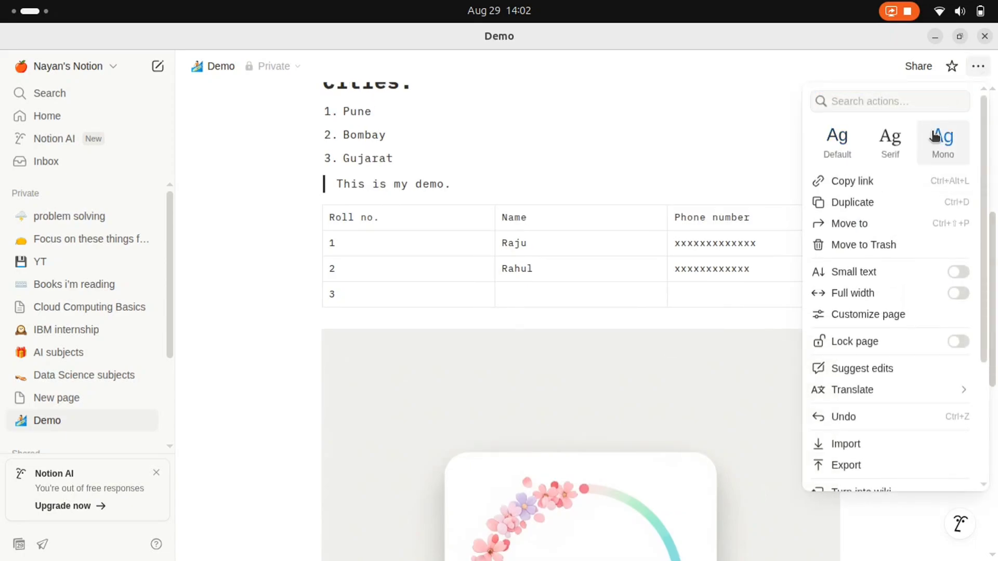
left_click(862, 145)
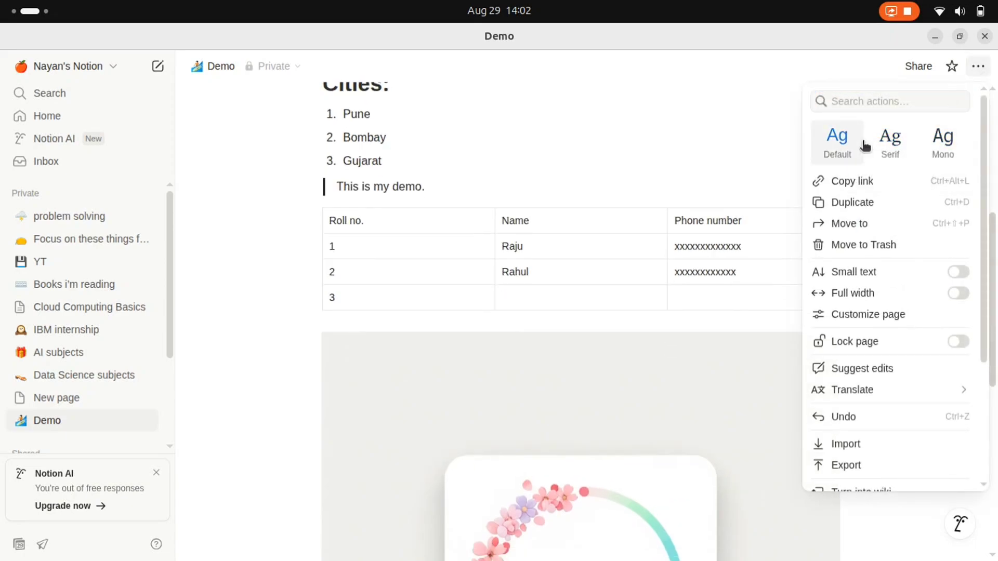
- Try the small text style on the Demo page, turn it back off, and switch the page to full width
left_click(894, 280)
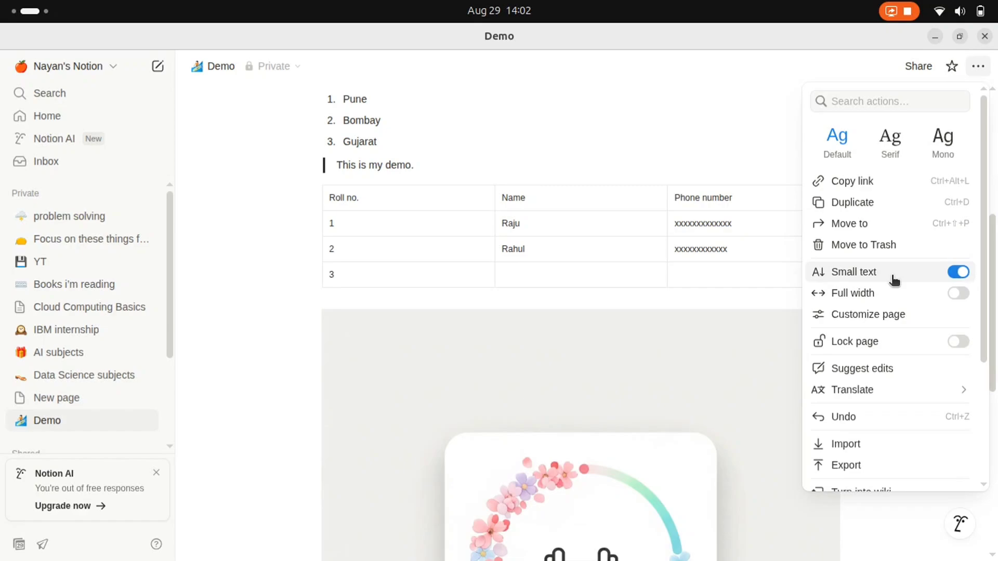
left_click(894, 280)
left_click(894, 294)
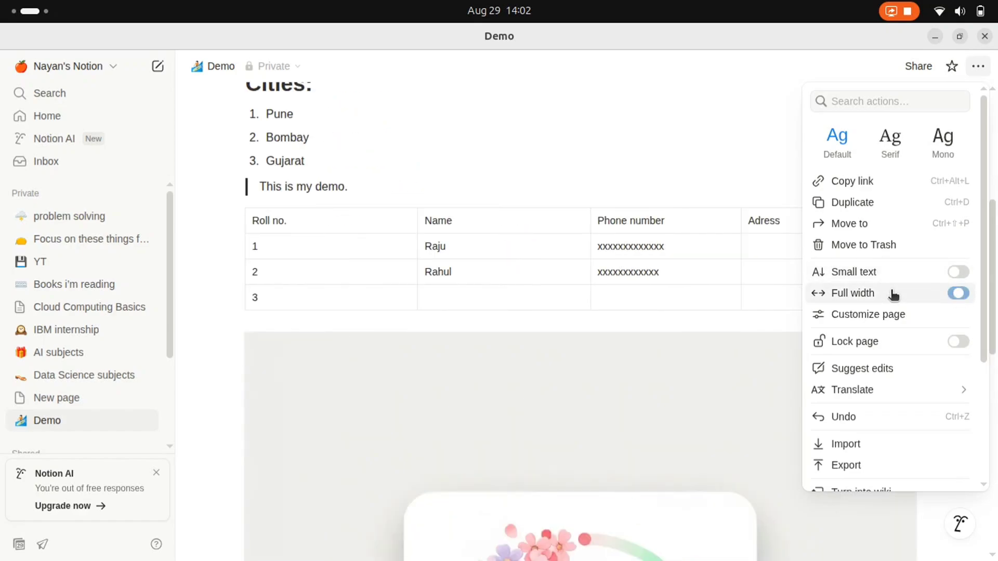
left_click(894, 295)
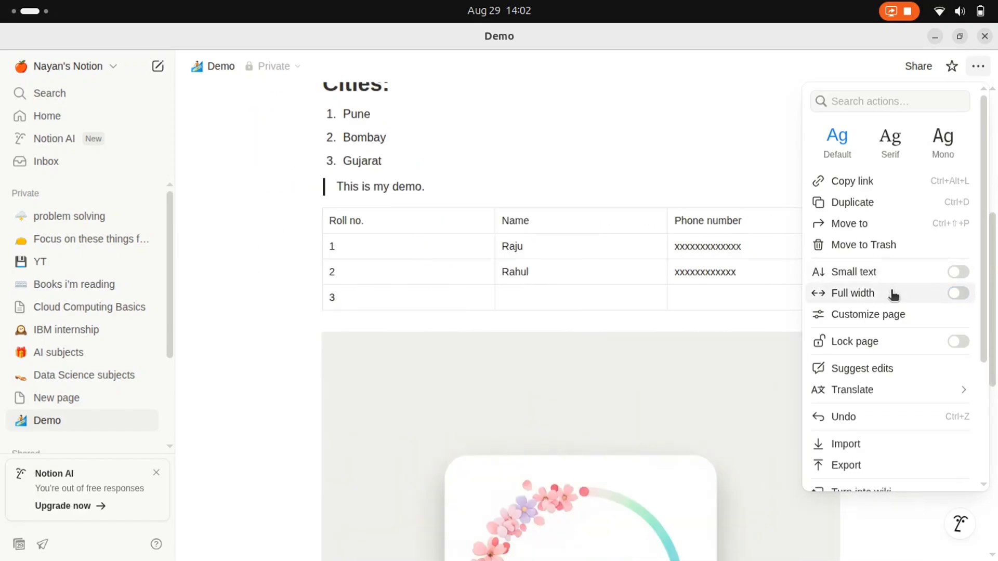
left_click(894, 294)
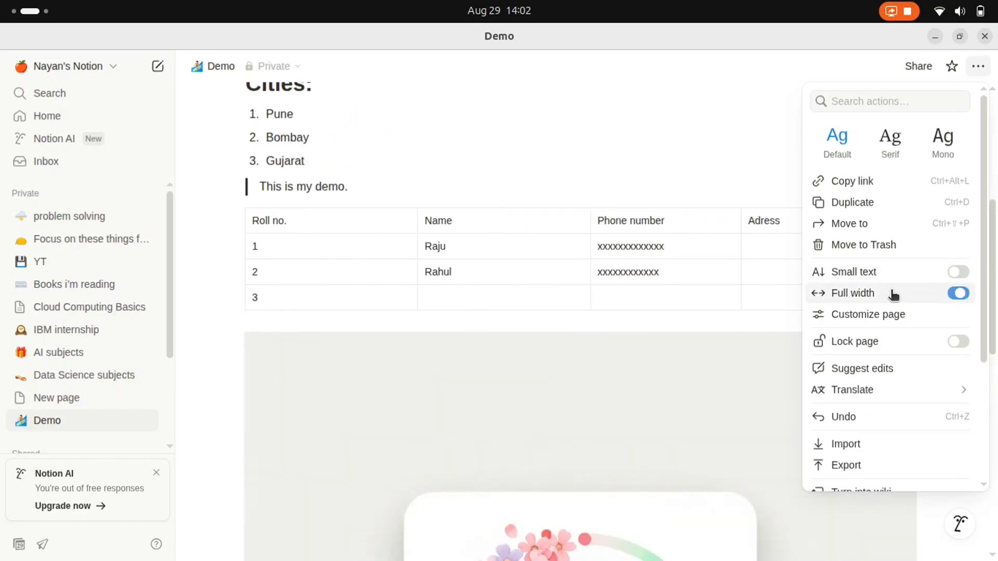
- Review the page customization settings, including the display choices for backlinks, and close them
left_click(837, 314)
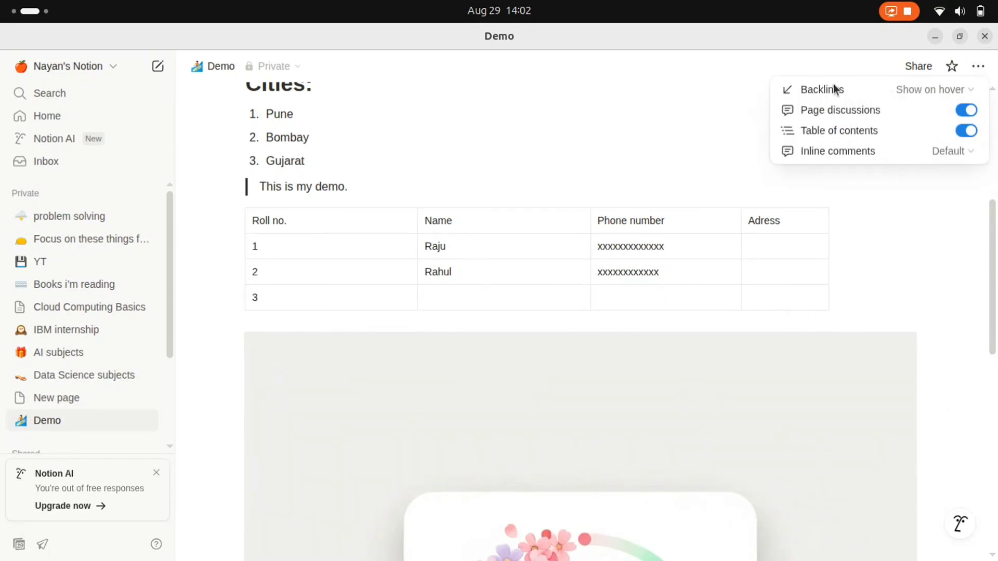
left_click(928, 89)
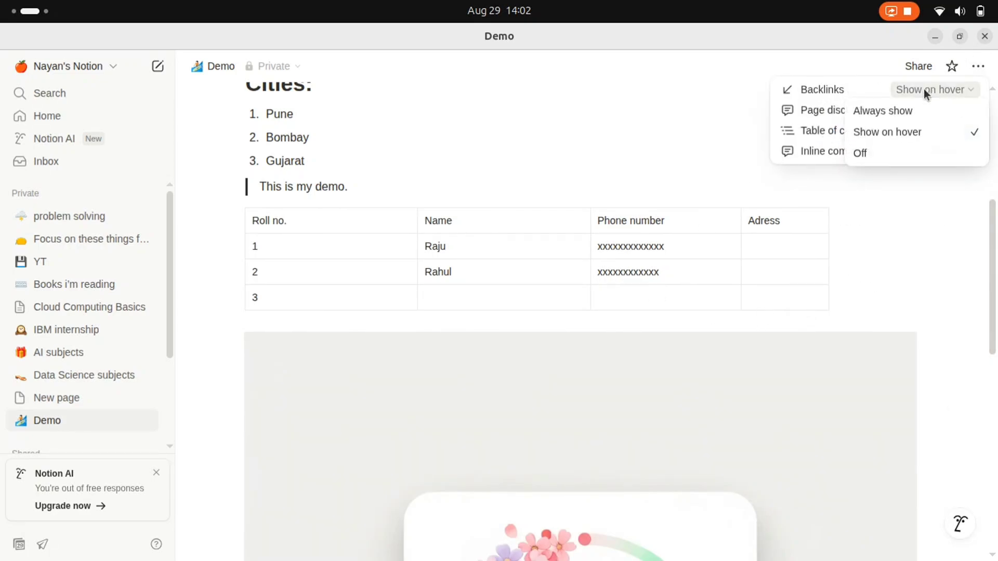
left_click(934, 89)
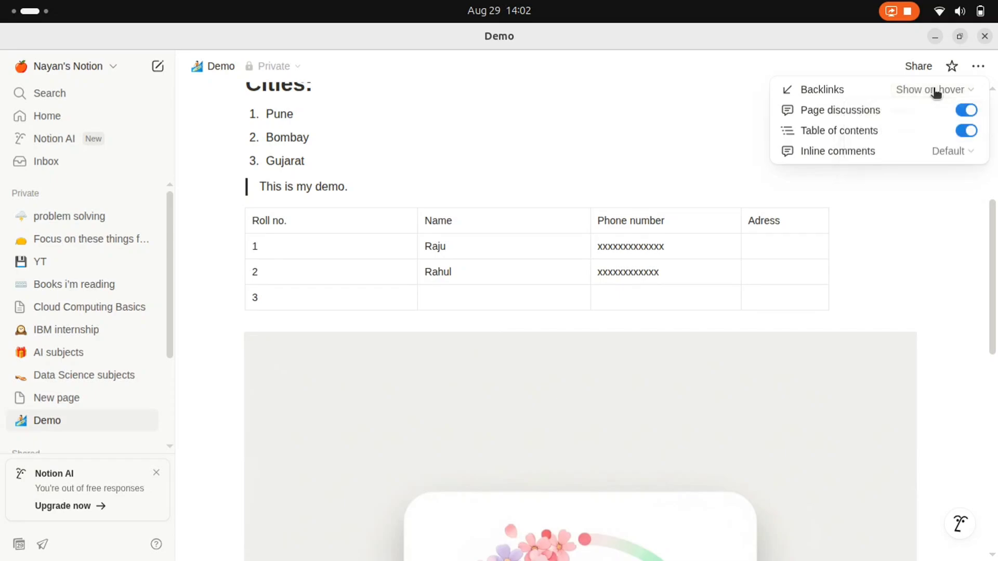
left_click(964, 131)
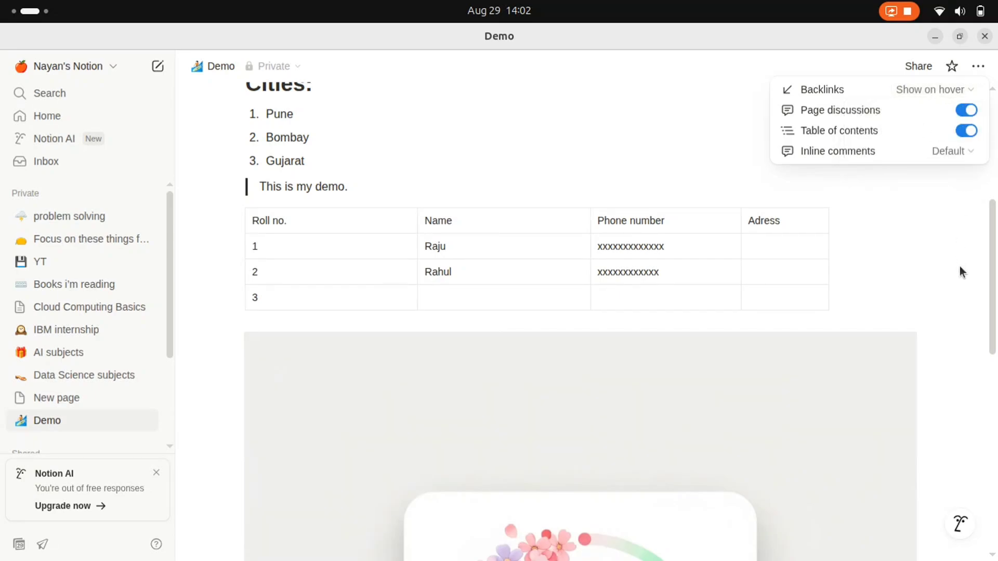
left_click(868, 195)
- Lock the Demo page and try to edit the phone number in the row for roll number 1
left_click(977, 66)
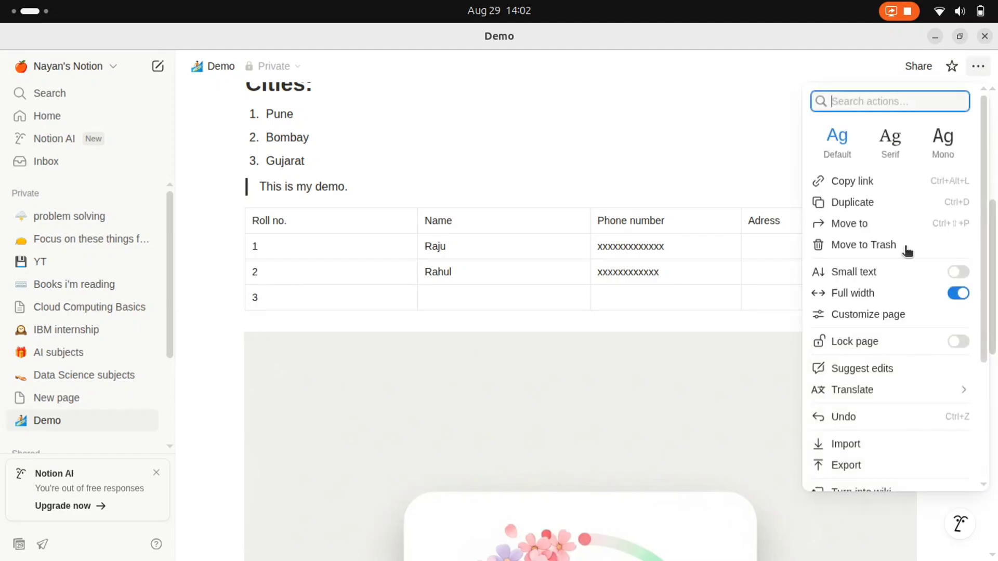
scroll(907, 251, "down", 3)
left_click(931, 164)
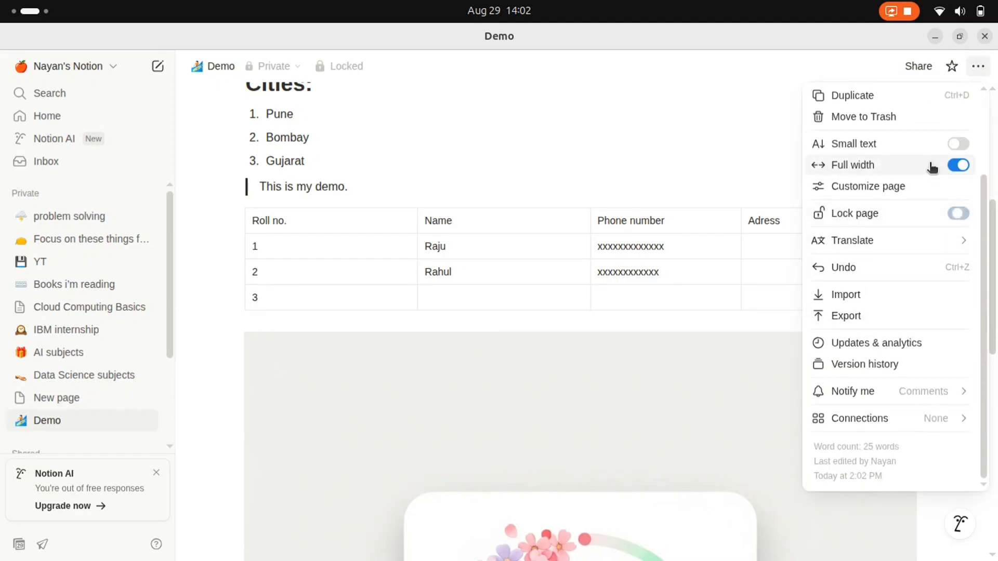
left_click(718, 185)
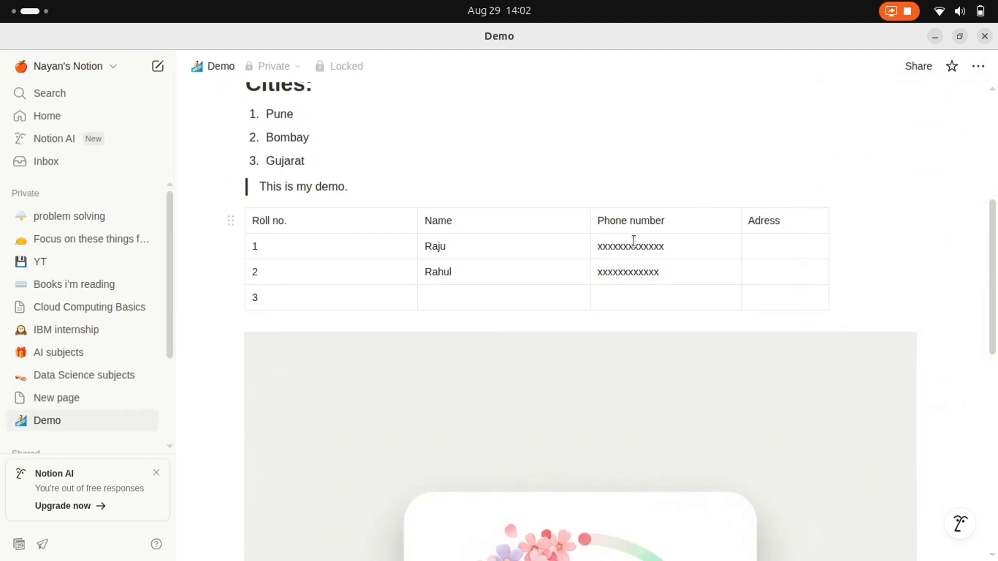
double_click(669, 250)
left_click(667, 259)
double_click(668, 245)
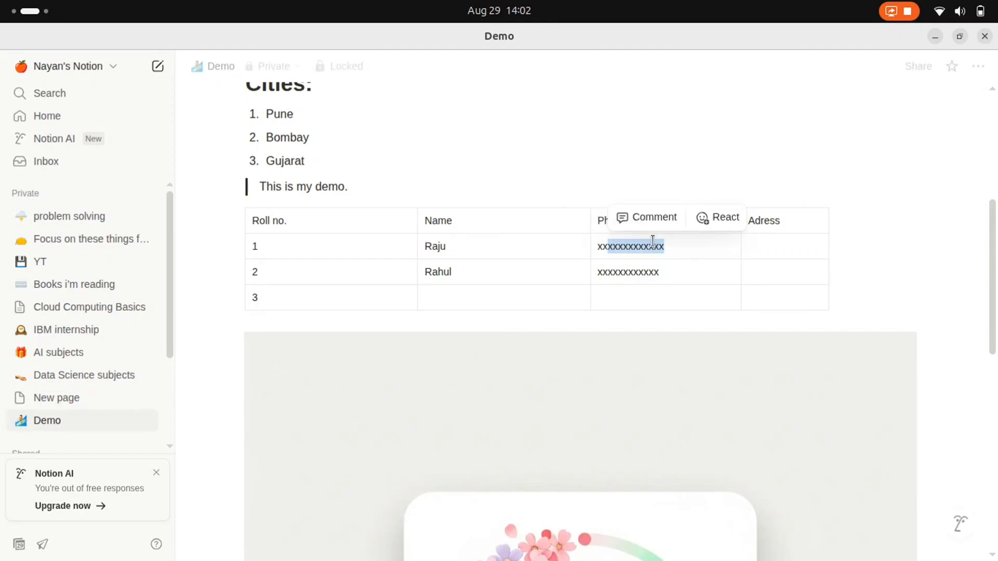
- Unlock the Demo page and delete one x from the phone number in the row for roll number 1
left_click(978, 66)
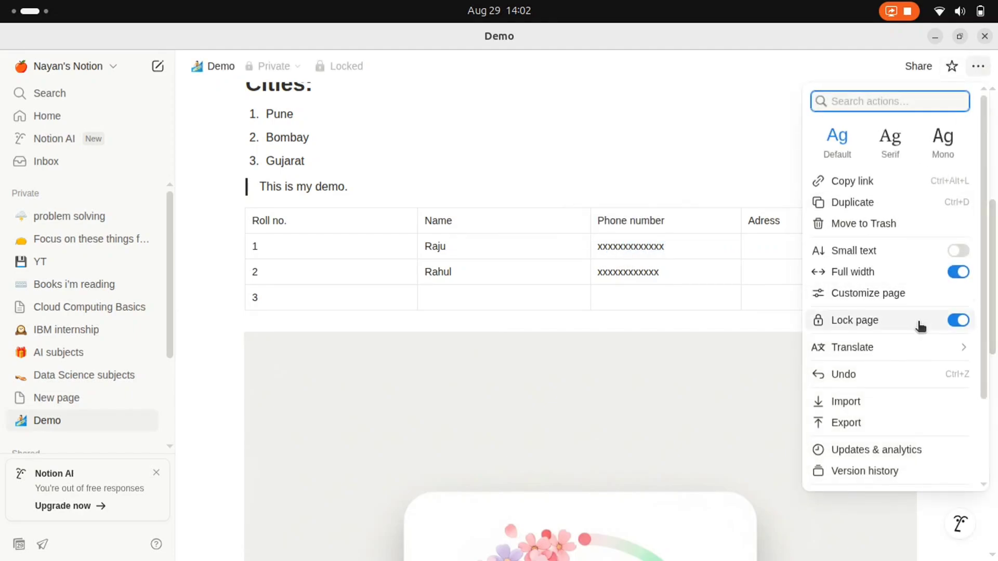
left_click(852, 320)
left_click(724, 249)
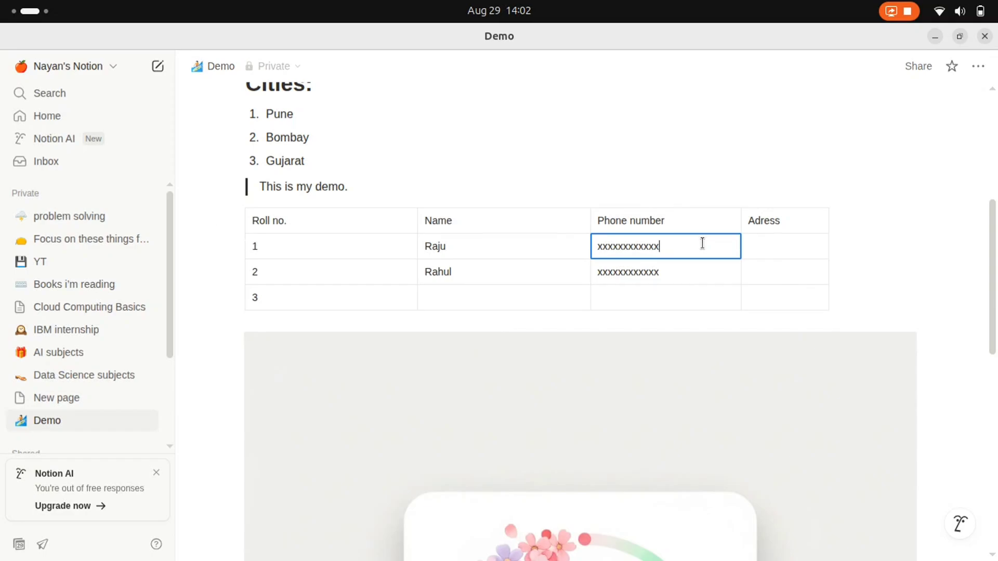
- Open the import options to look over the supported file types and apps, and close them
left_click(978, 66)
scroll(953, 278, "down", 3)
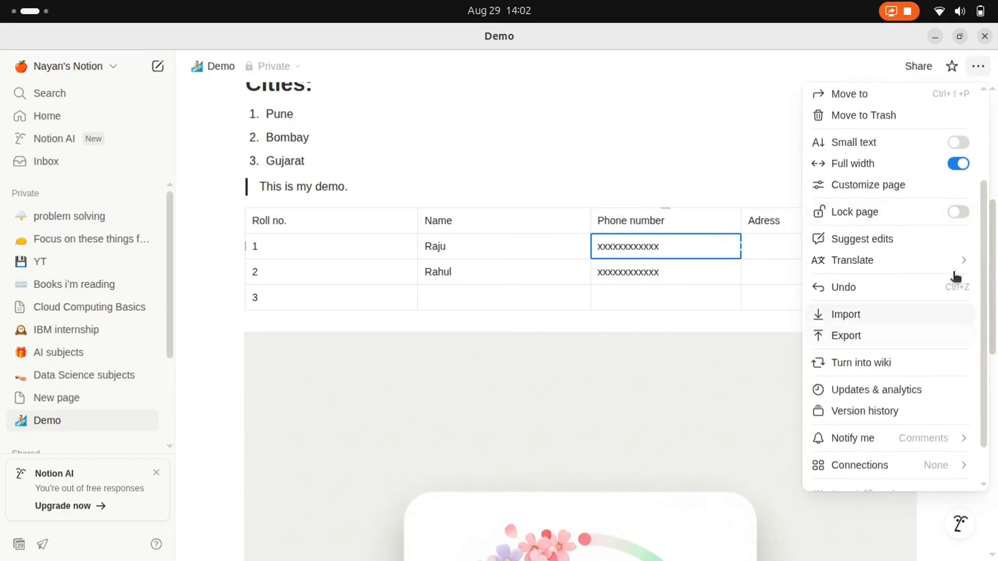
left_click(949, 268)
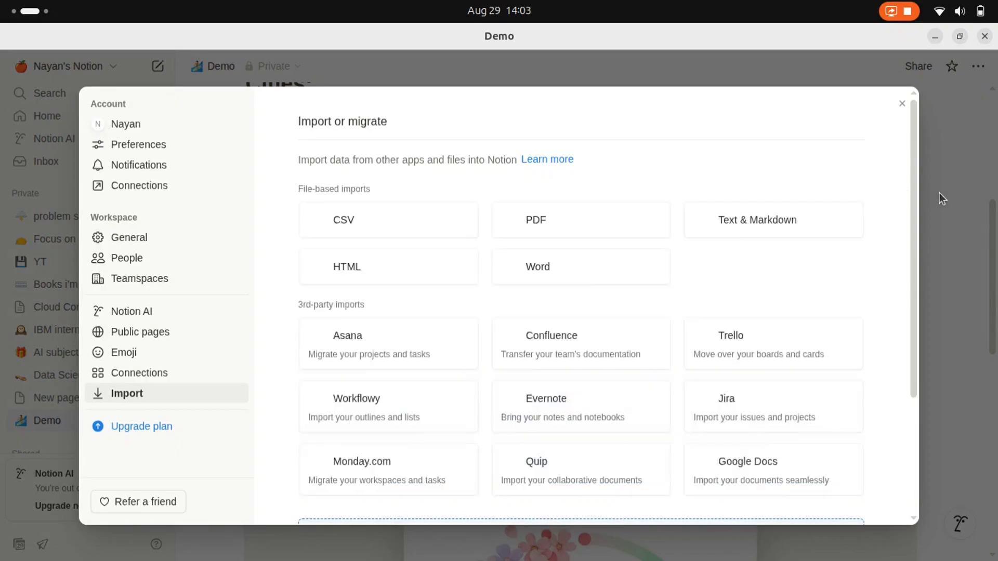
left_click(939, 192)
- Translate the Demo page to Chinese (Simplified), duplicate the translation as an editable page, and look through the copy
left_click(978, 66)
scroll(943, 279, "down", 5)
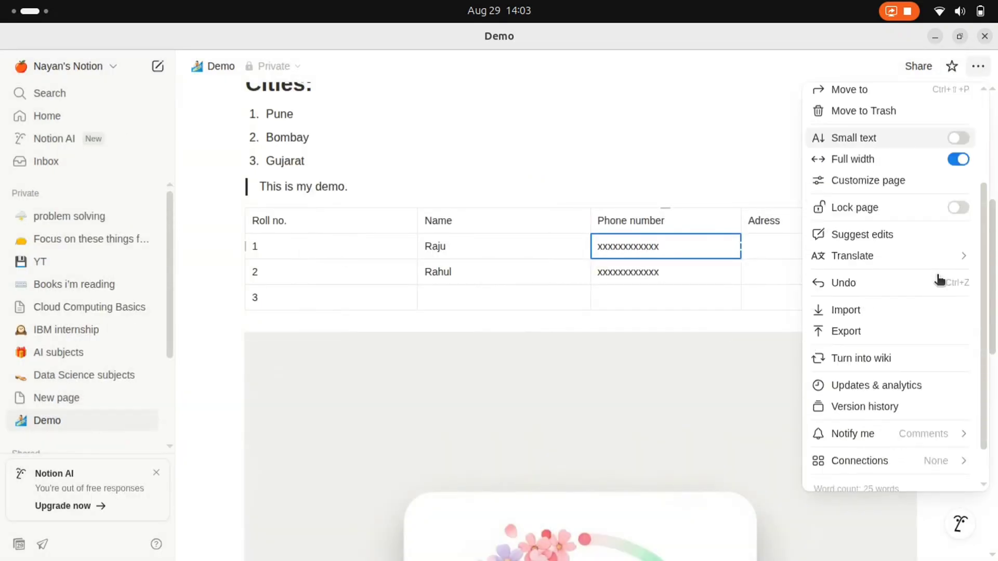
mouse_move(892, 213)
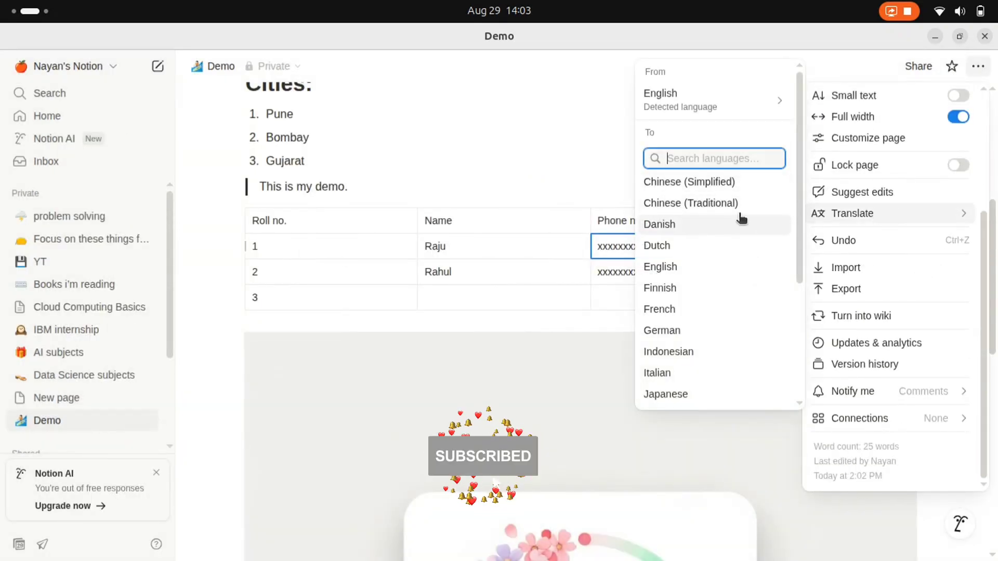
left_click(734, 190)
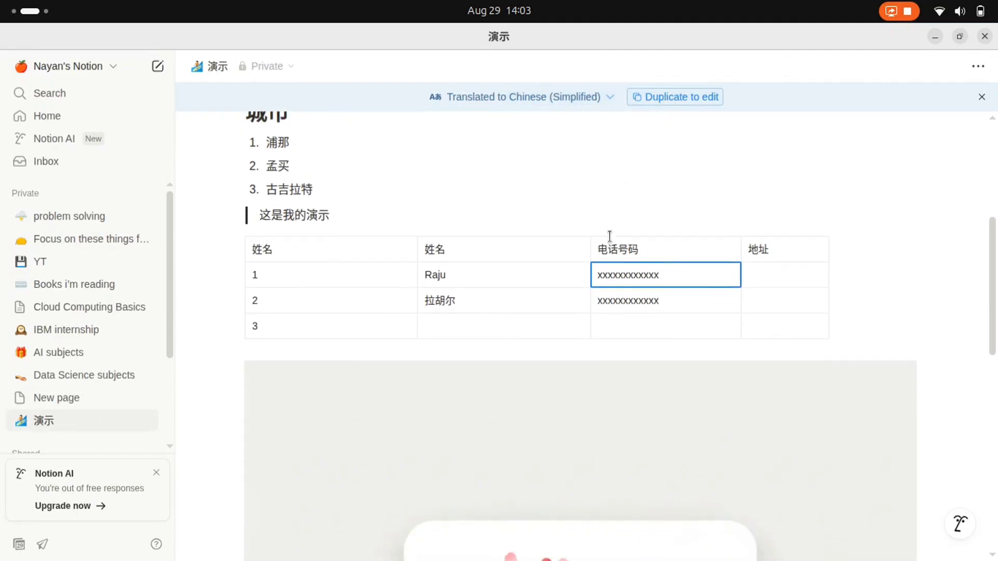
scroll(609, 236, "up", 4)
scroll(491, 299, "down", 6)
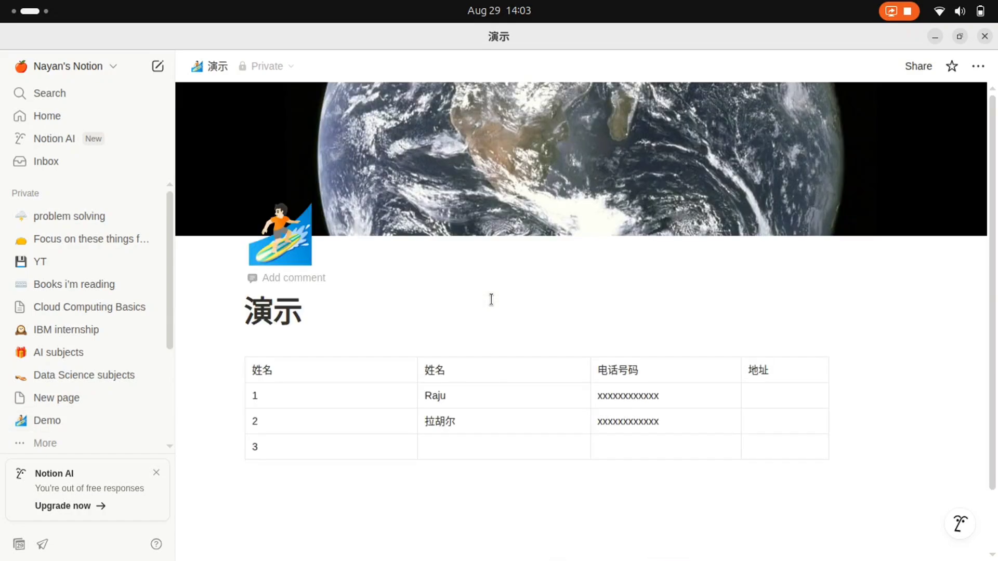
scroll(491, 299, "down", 4)
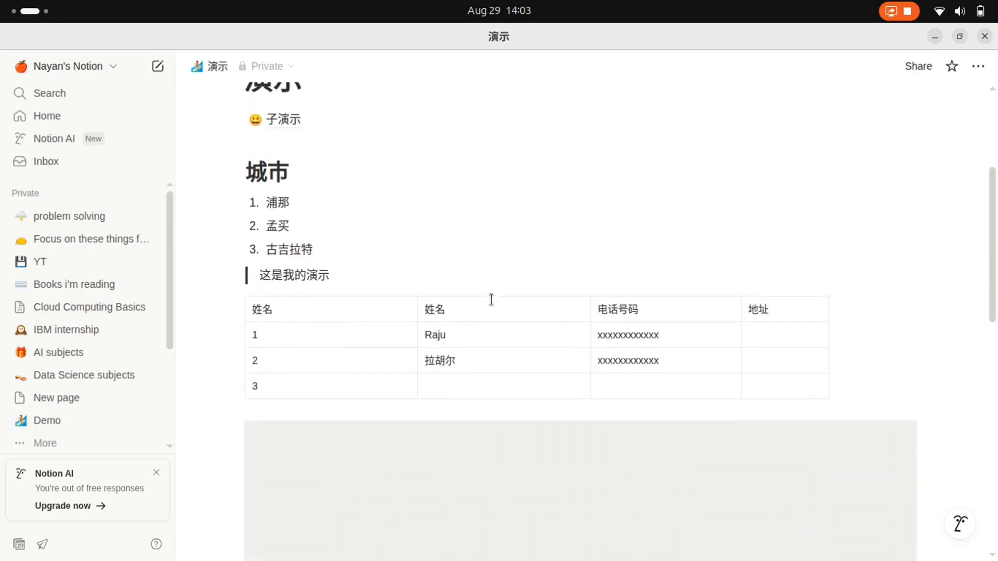
scroll(491, 299, "up", 4)
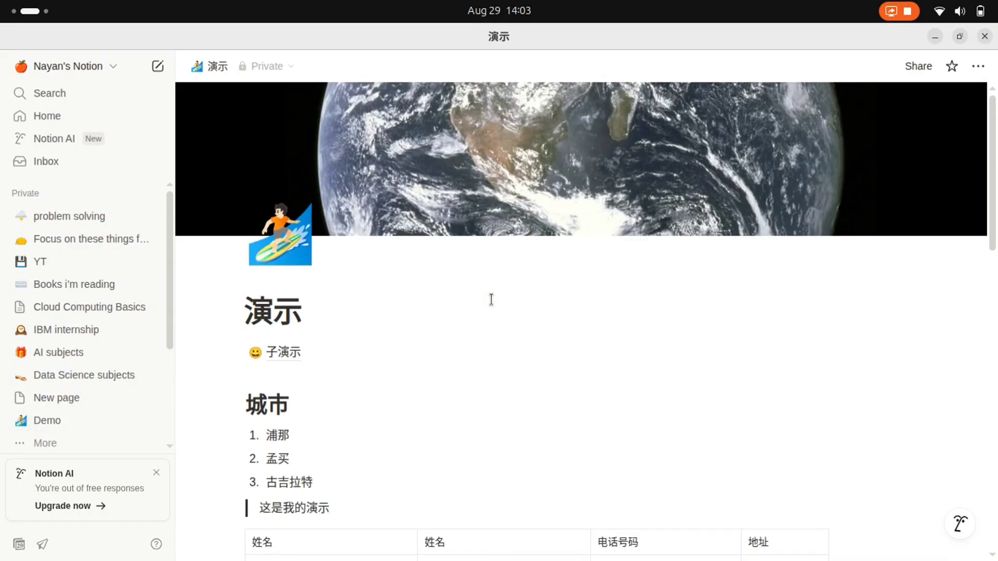
- Set English as the source language in the translation options of the Chinese copy
left_click(978, 66)
mouse_move(902, 394)
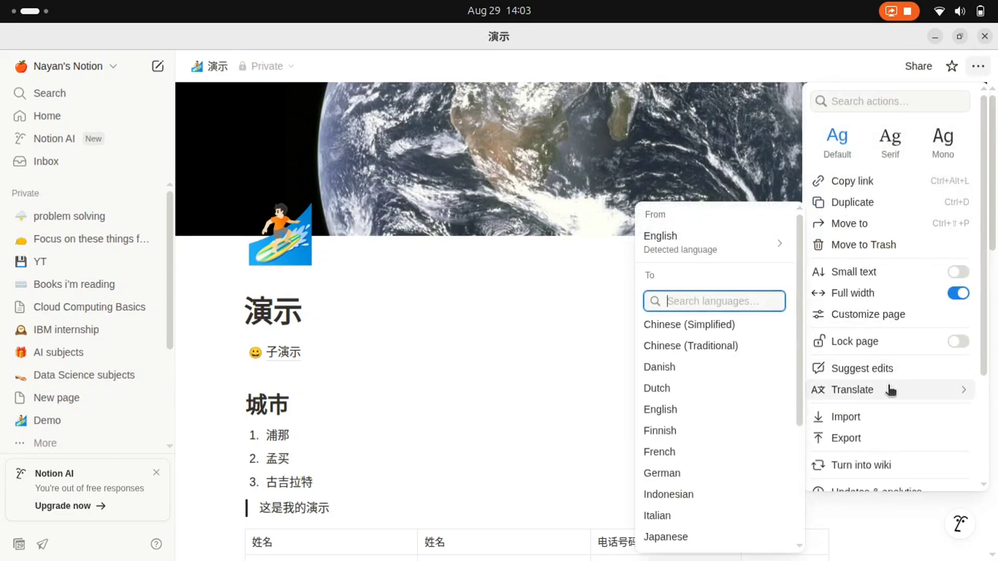
mouse_move(704, 249)
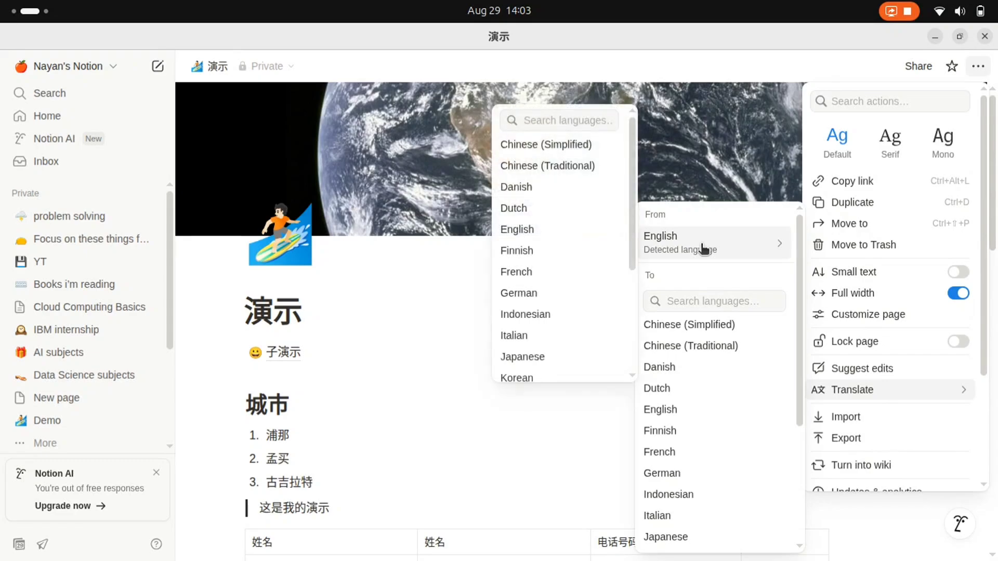
left_click(575, 236)
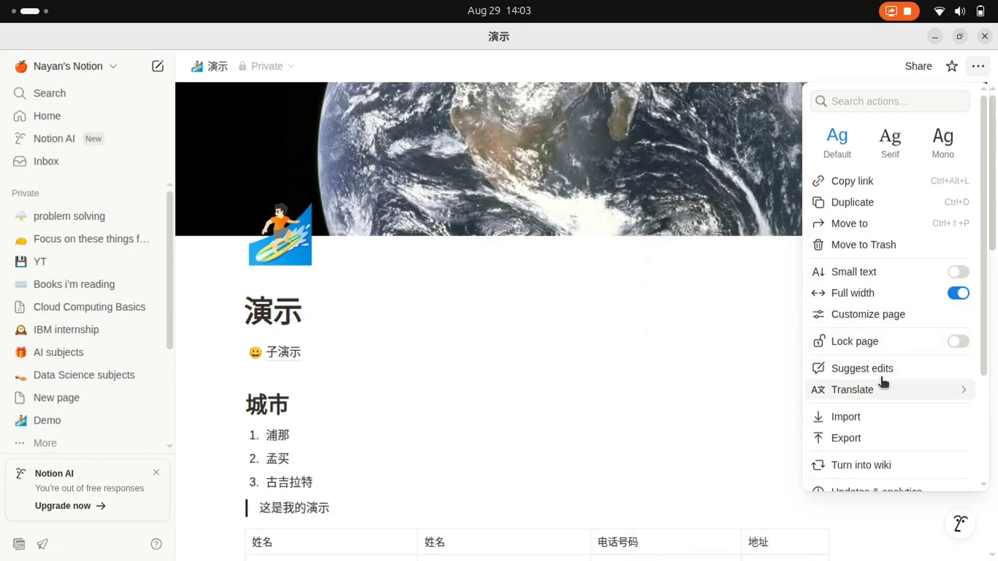
- Search the translation target languages of the Chinese copy for "engli" and leave the translation options
mouse_move(872, 392)
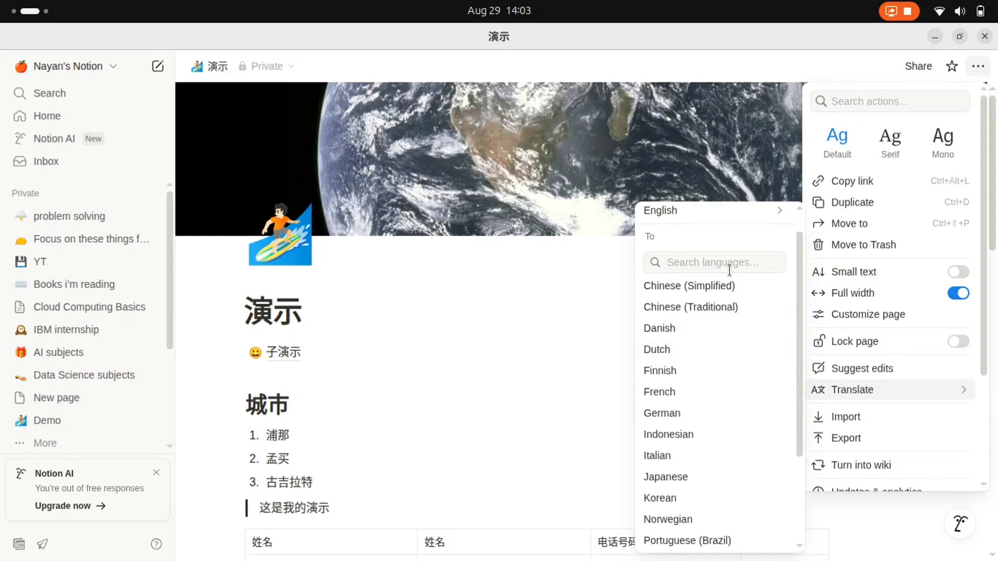
left_click(717, 263)
type("sdf")
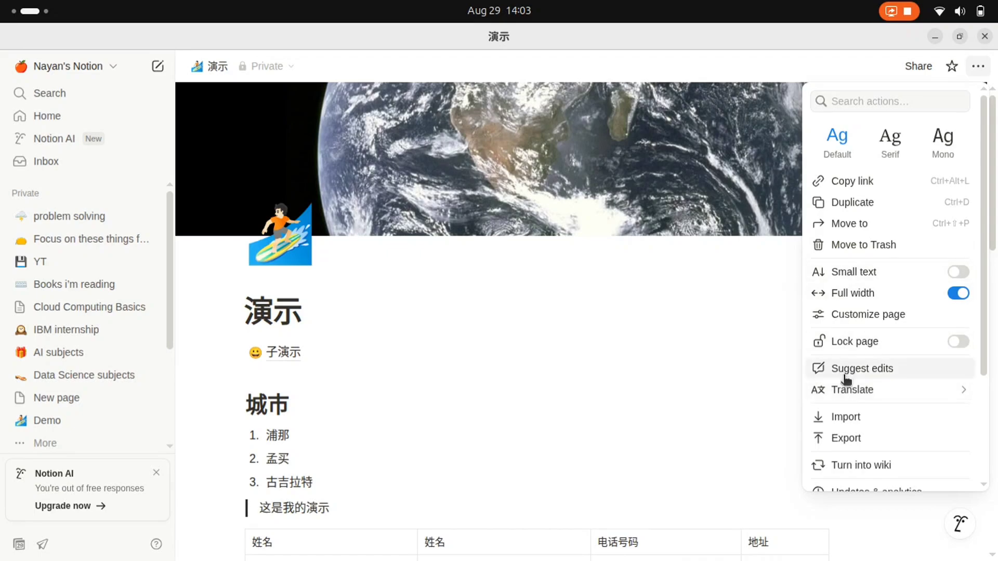
mouse_move(847, 390)
left_click(692, 291)
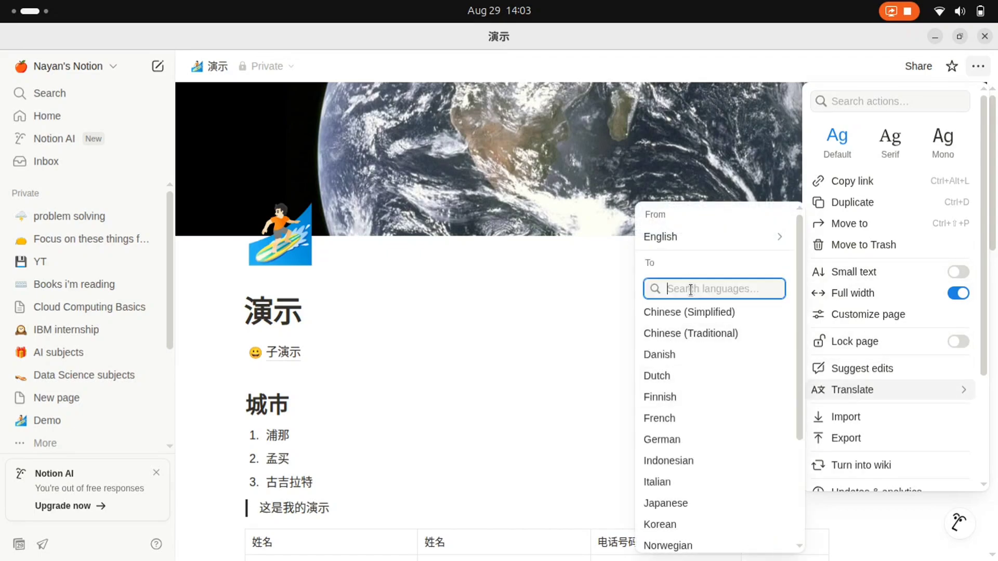
type("engli")
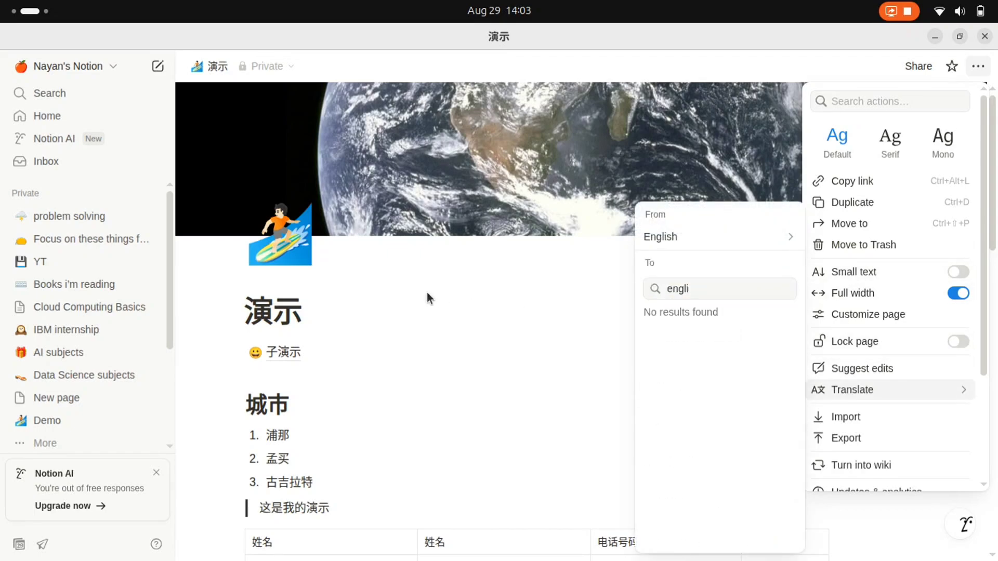
left_click(426, 292)
- Return to the original Demo page and start an empty line below the image at its end
scroll(373, 354, "down", 3)
left_click(115, 425)
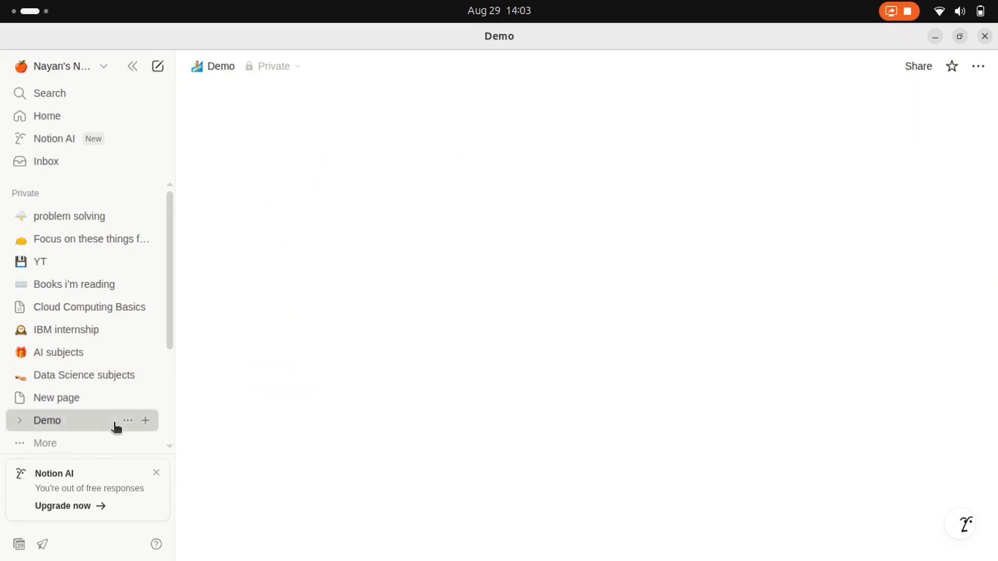
scroll(463, 398, "down", 10)
scroll(464, 398, "down", 10)
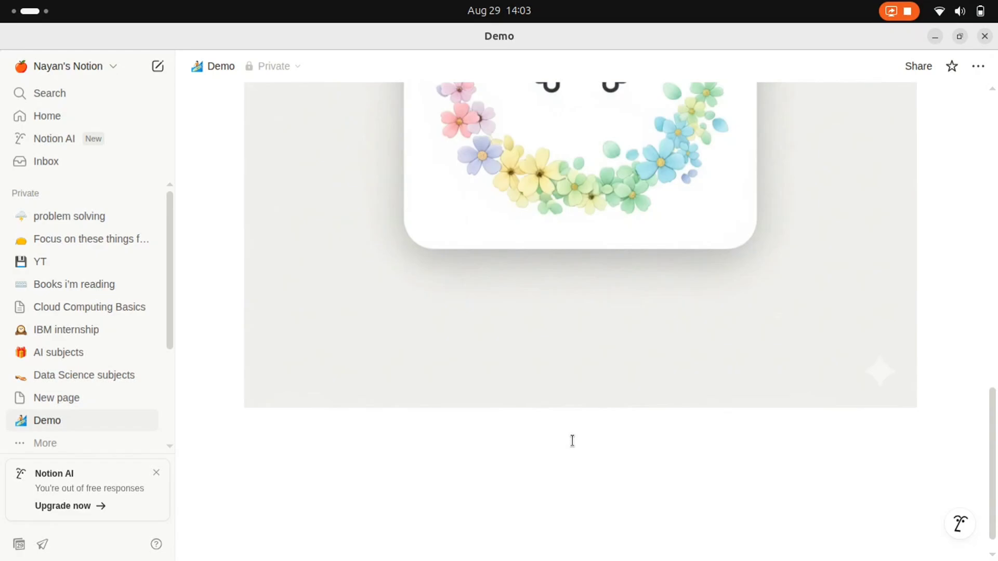
left_click(573, 440)
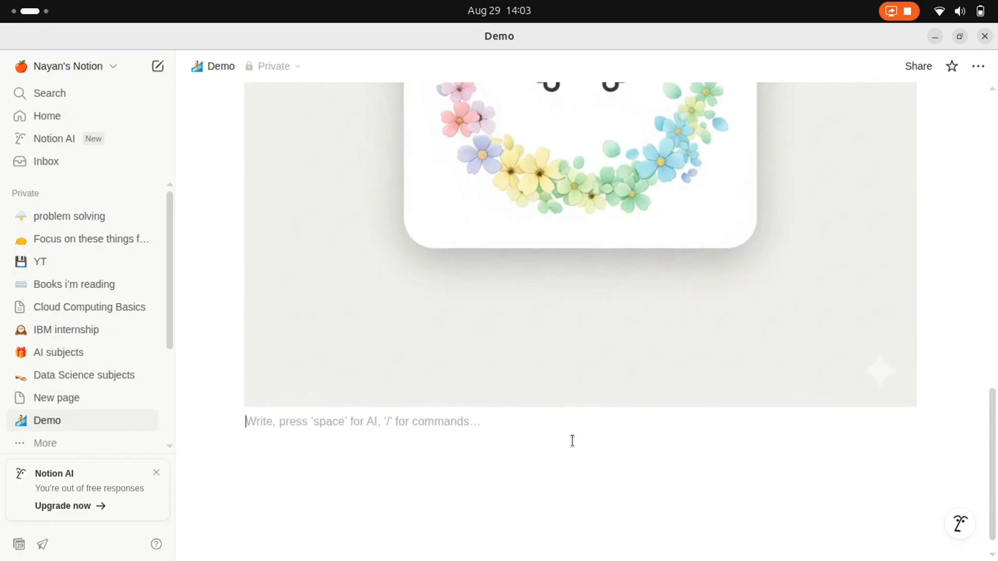
- Insert a divider below the image at the end of the Demo page and continue on the empty line under it
type("//")
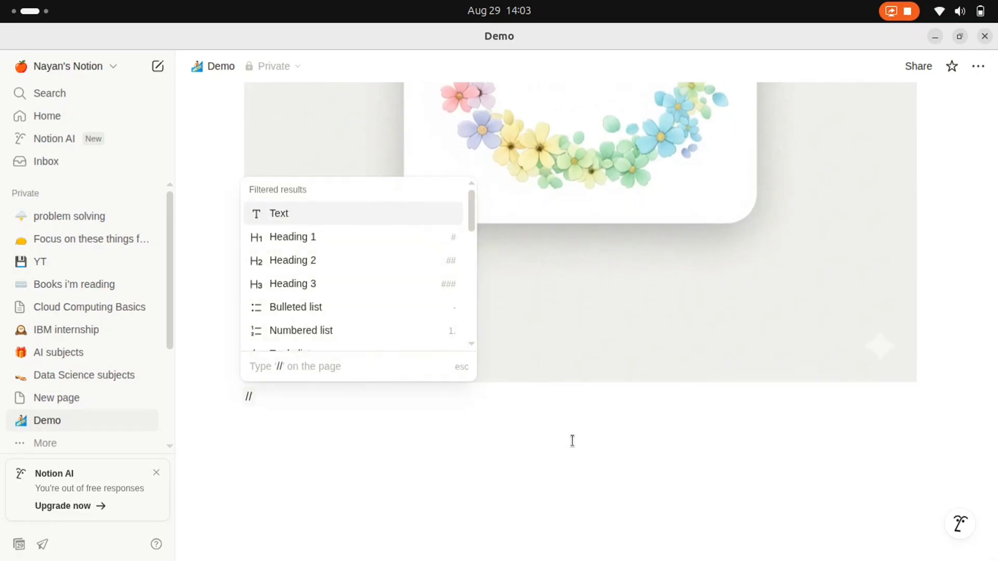
key("Down")
key("Down")
key("Down")
key("Down")
key("Down")
key("Down")
key("Down")
key("Down")
key("Down")
key("Down")
key("Down")
key("Down")
key("Down")
key("Down")
key("Down")
key("Down")
key("Down")
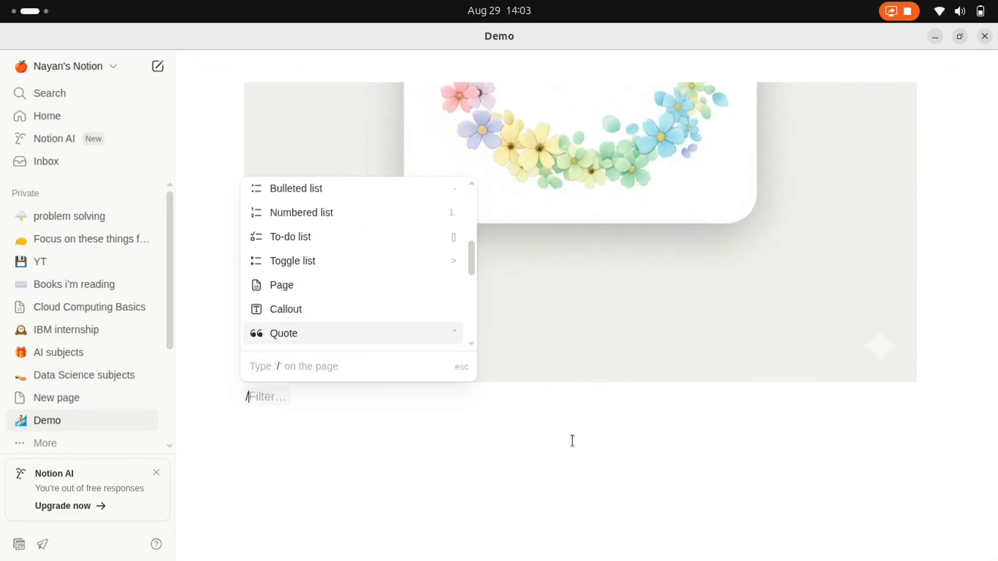
key("Down")
key("Down")
key("Up")
key("Up")
key("Up")
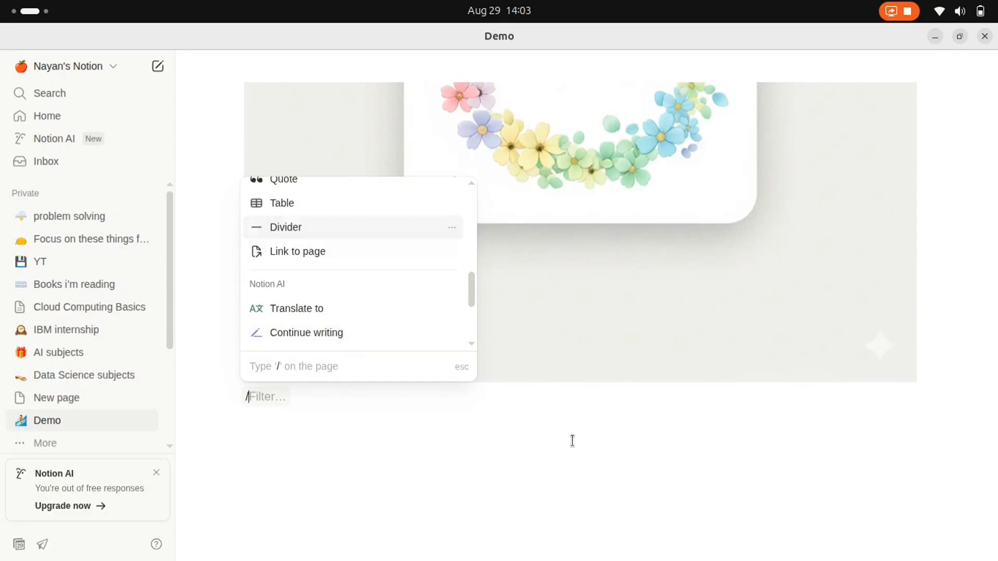
key("Up")
key("BackSpace")
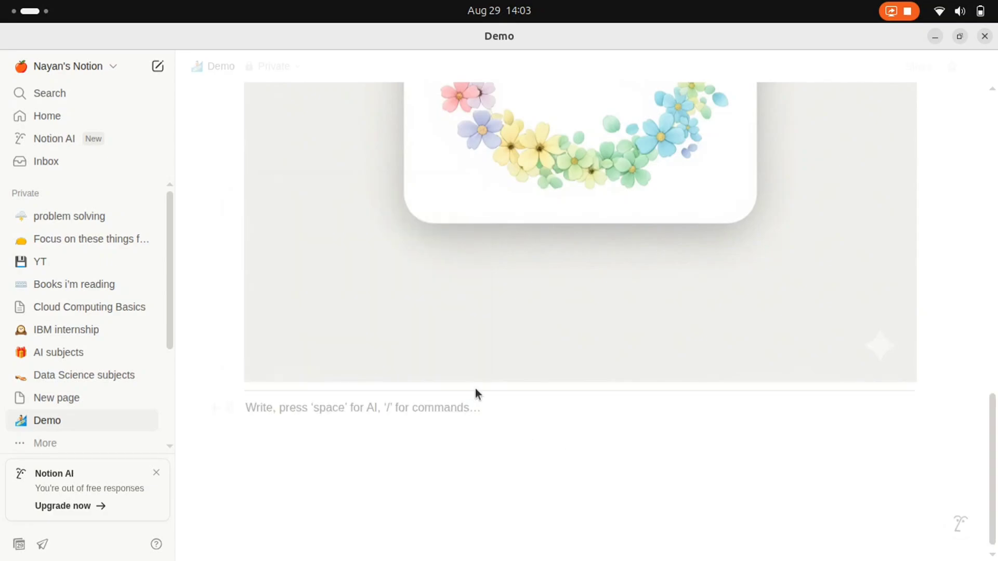
left_click(478, 388)
left_click(452, 405)
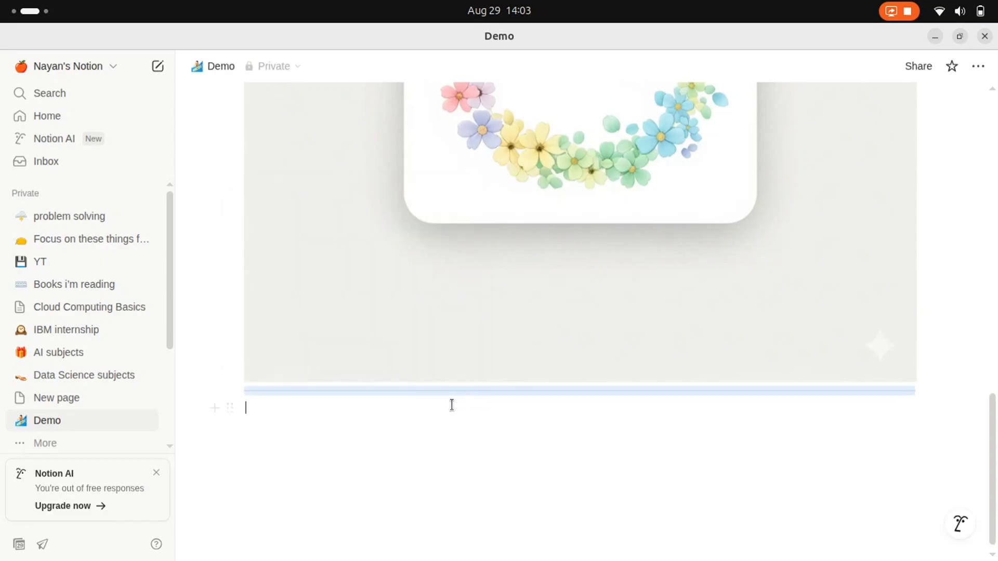
- Insert a video block below the divider, open its upload file chooser and cancel the file selection
type("/")
key("Down")
key("Down")
key("Down")
key("Down")
key("Down")
key("Down")
key("Down")
key("Down")
key("Down")
key("Down")
key("Down")
key("Down")
key("Down")
key("Down")
key("Down")
key("Down")
key("Down")
key("Down")
key("Down")
key("Down")
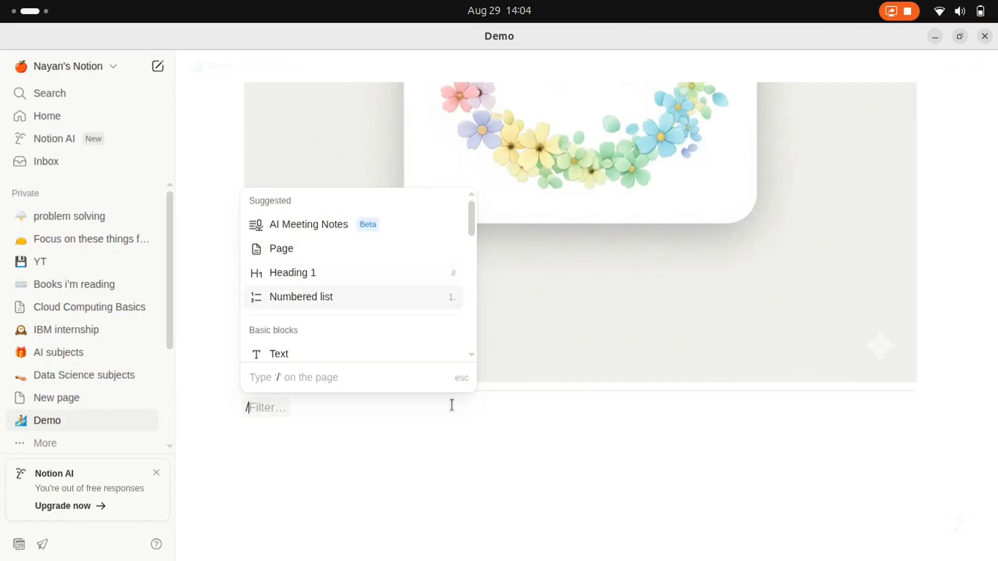
key("Down")
key("Down")
key("Down")
key("Down")
key("Down")
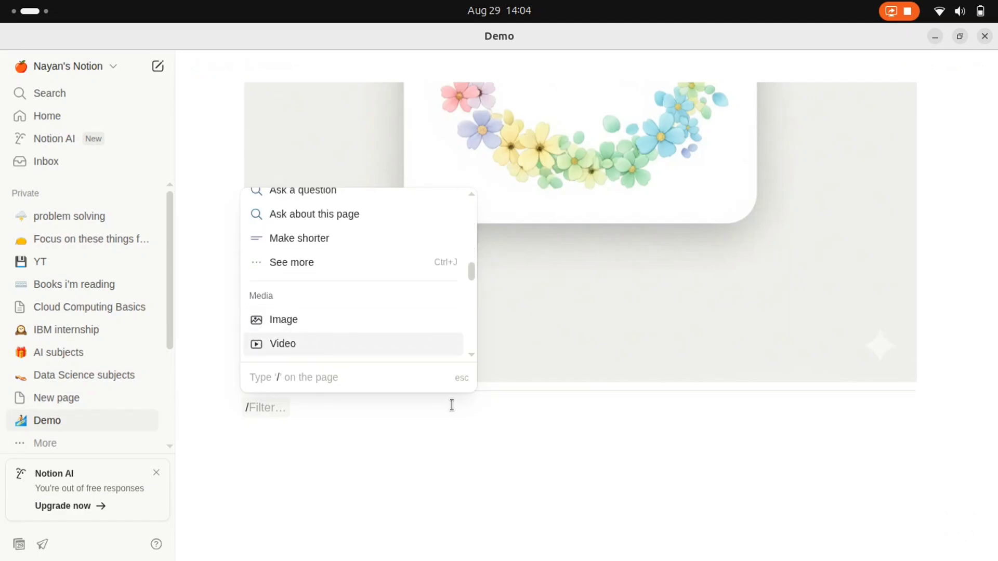
key("Up")
key("Up")
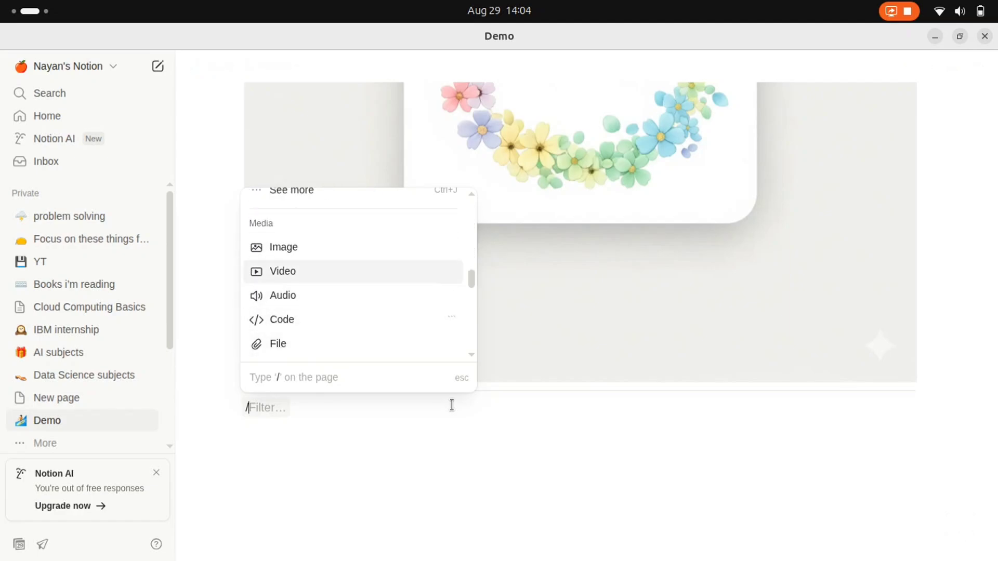
key("Return")
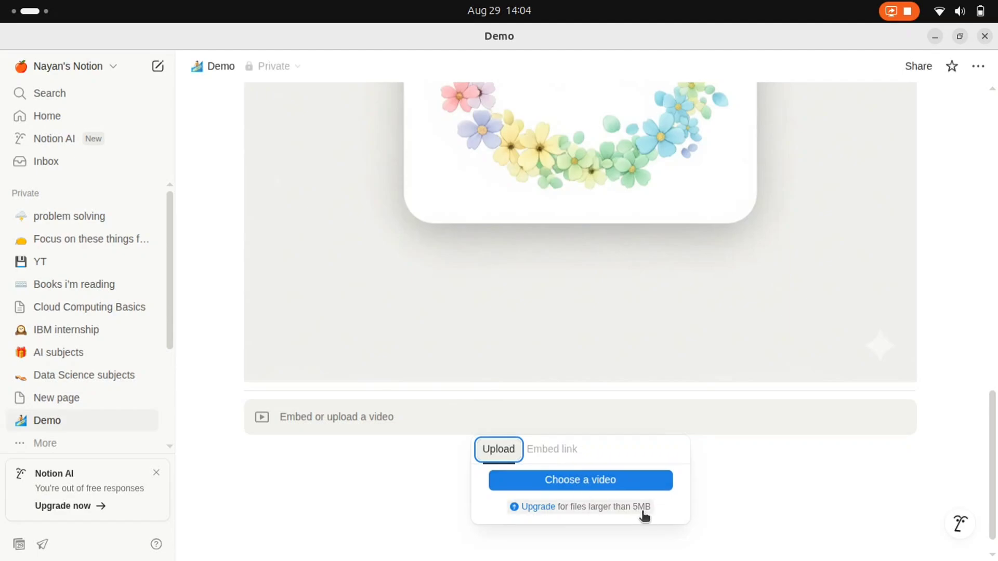
left_click(619, 478)
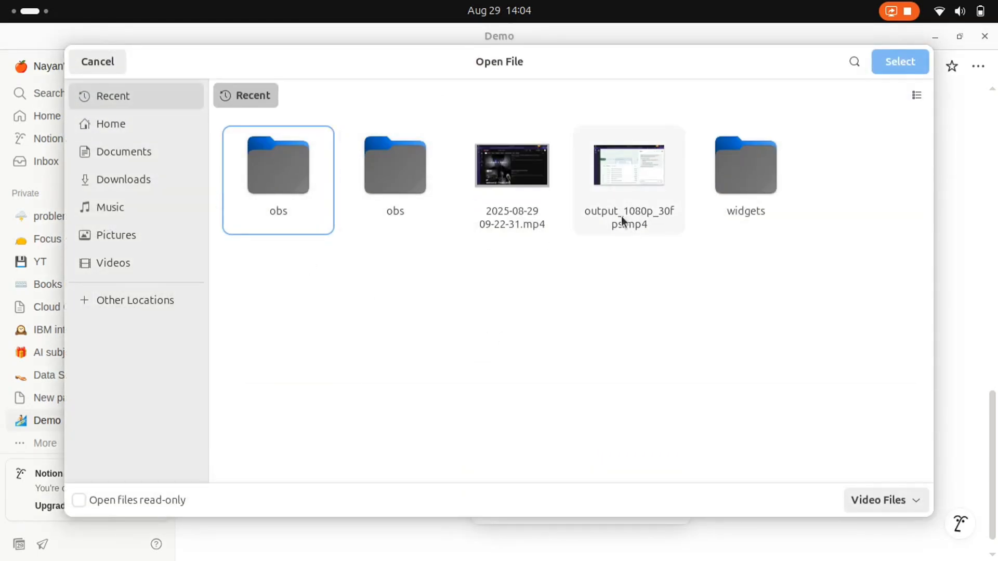
left_click(99, 61)
- Insert a code block on a new line below the empty video block
left_click(394, 450)
scroll(394, 448, "down", 1)
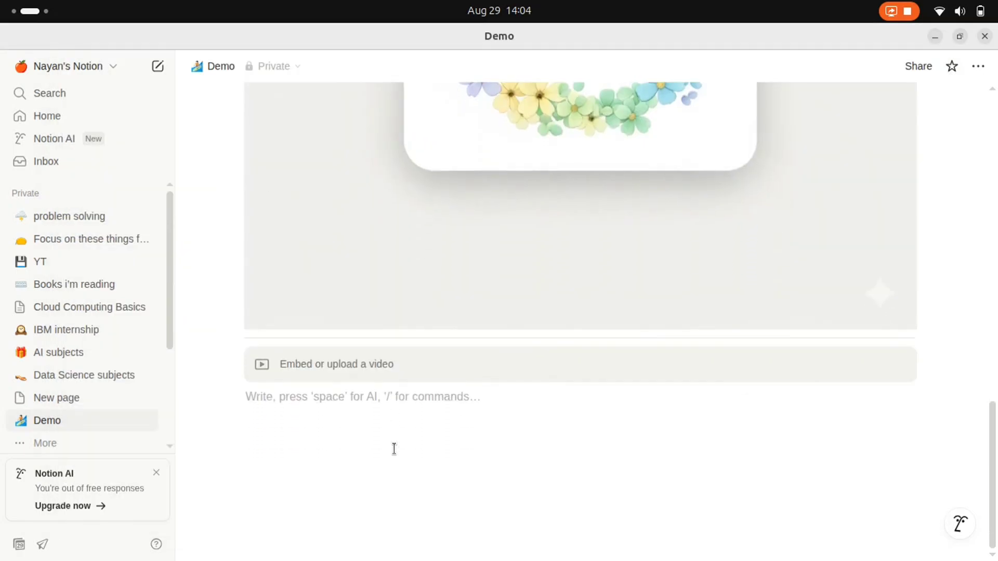
type("/")
key("Down")
key("Down")
key("Down")
key("Down")
key("Down")
key("Down")
key("Down")
key("Down")
key("Down")
key("Down")
key("Down")
key("Down")
key("Down")
key("Down")
key("Down")
key("Down")
key("Down")
key("Down")
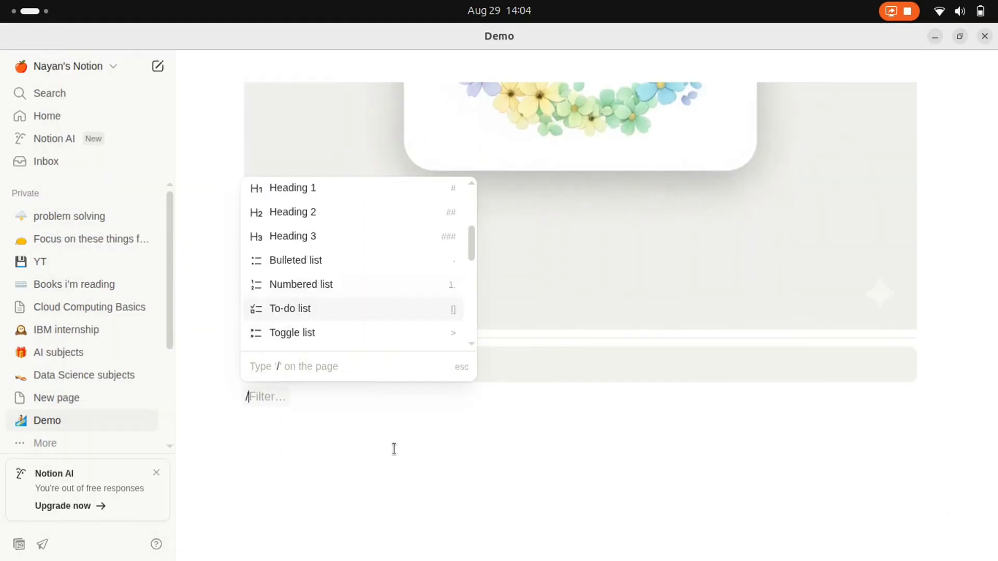
key("Down")
key("Down")
key("Down")
key("Down")
key("Down")
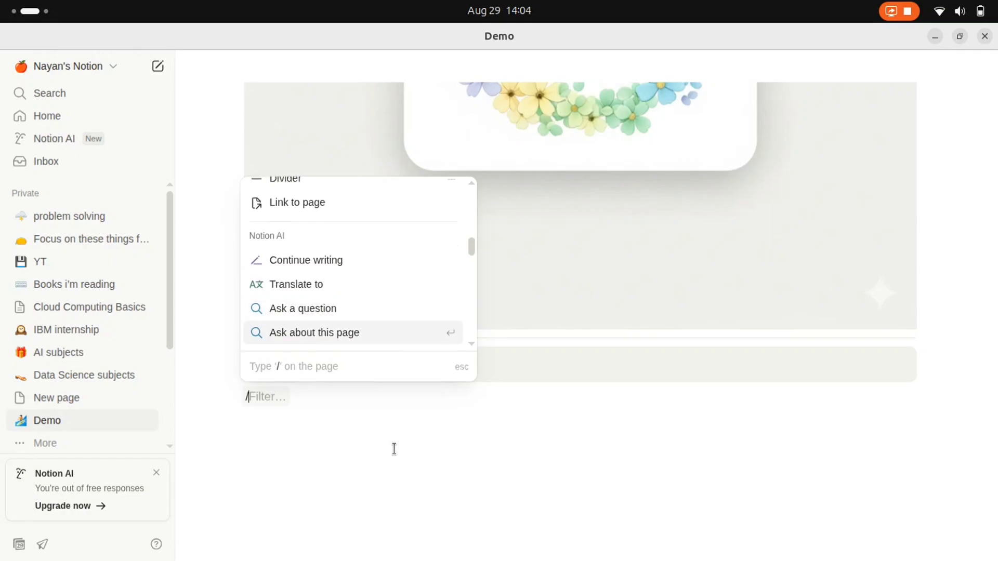
key("Down")
key("Down")
key("Down")
key("Down")
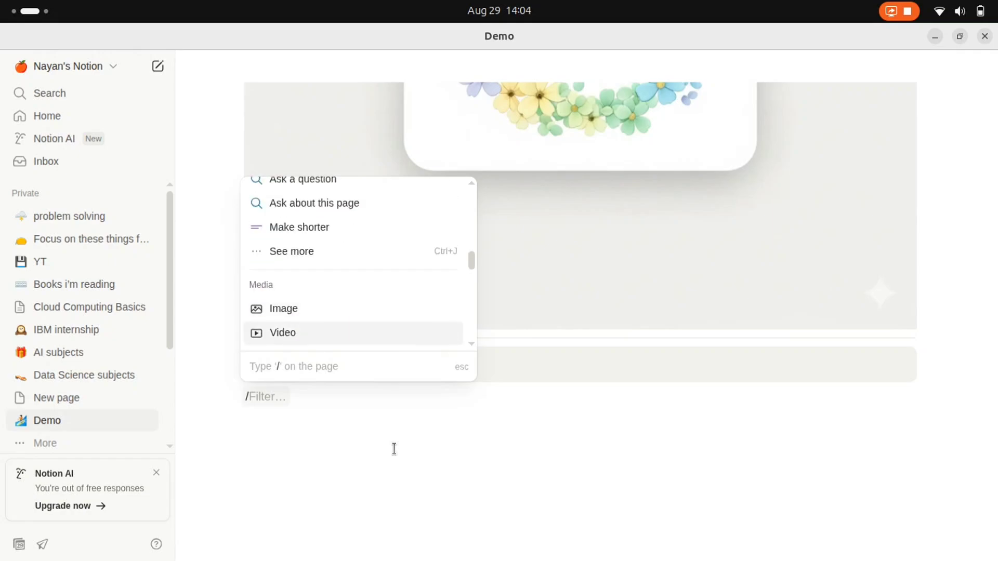
key("Up")
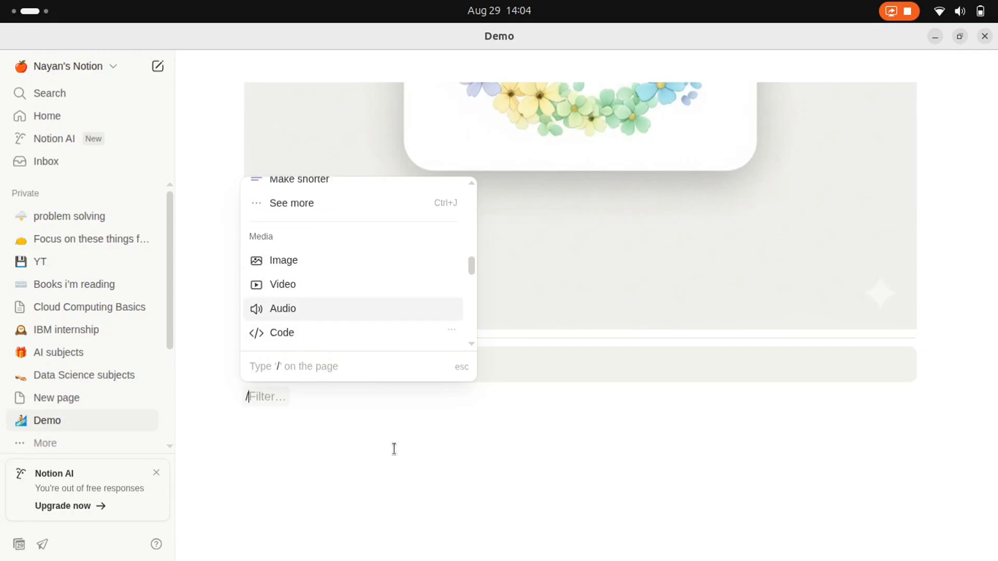
key("Down")
key("Down")
key("Up")
key("Return")
scroll(430, 400, "down", 1)
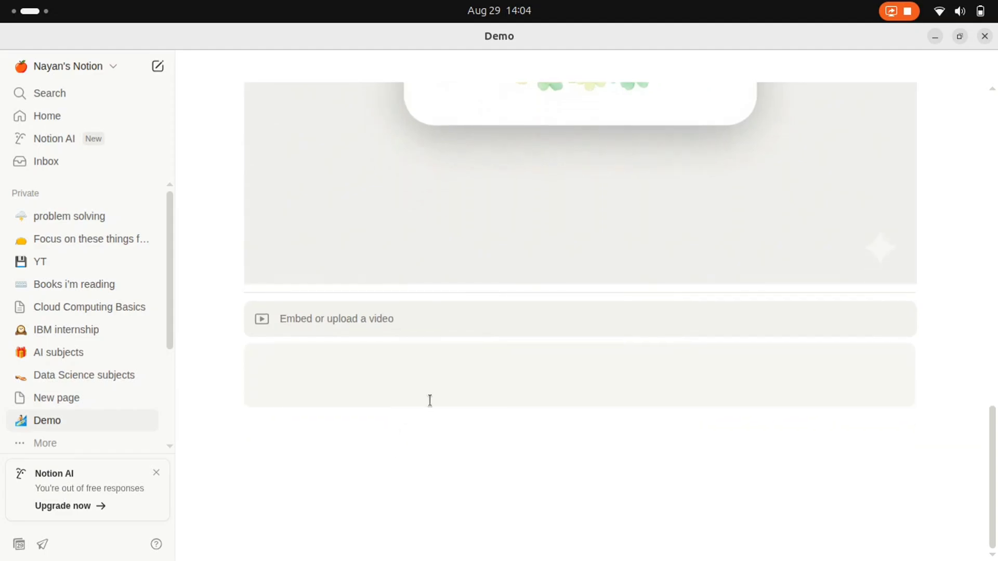
- Set the code block's language to Java and write the method "Public static void main(String[] args){ // }" across three lines
left_click(294, 358)
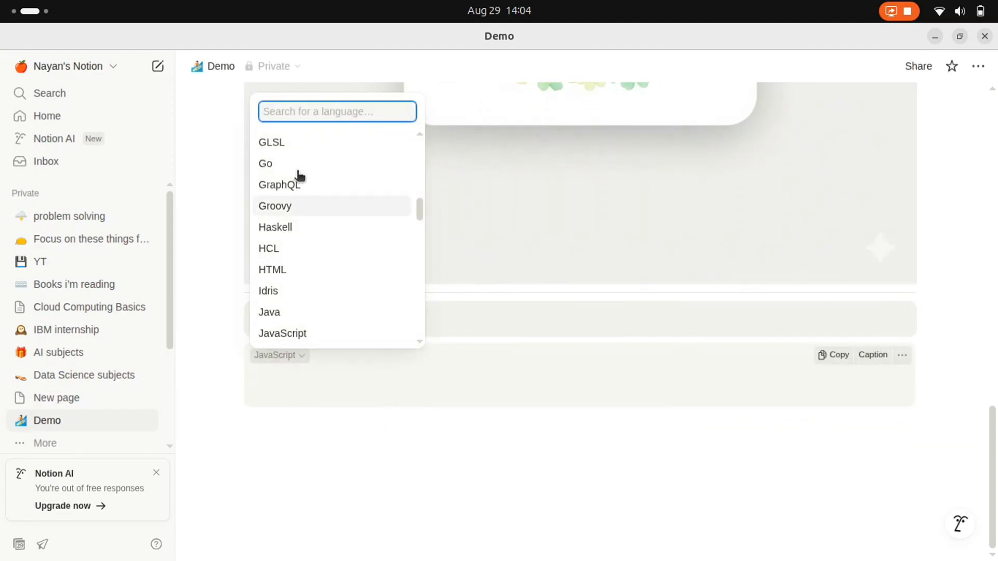
left_click(302, 314)
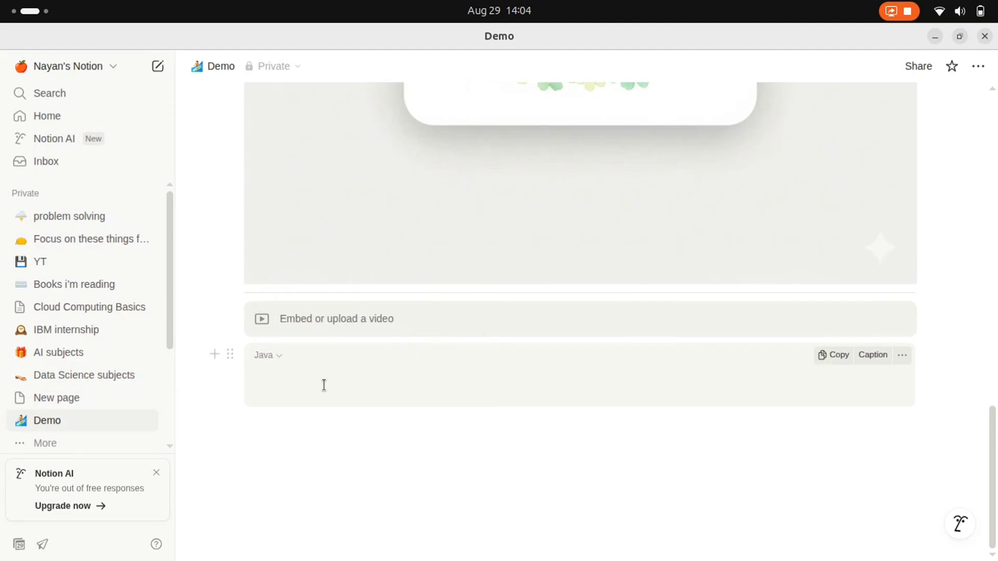
type("Public static void main(){")
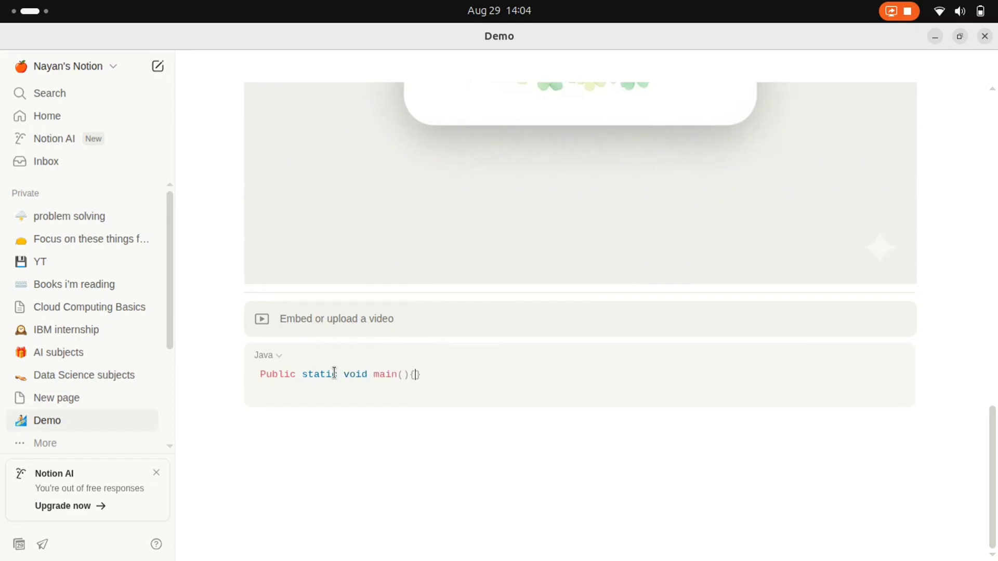
key("Return")
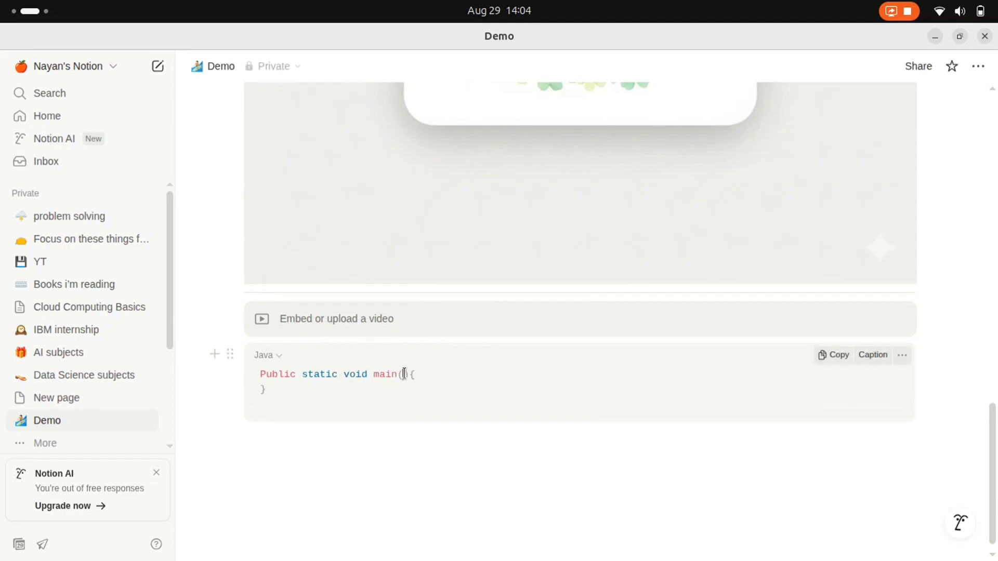
type("String[] args")
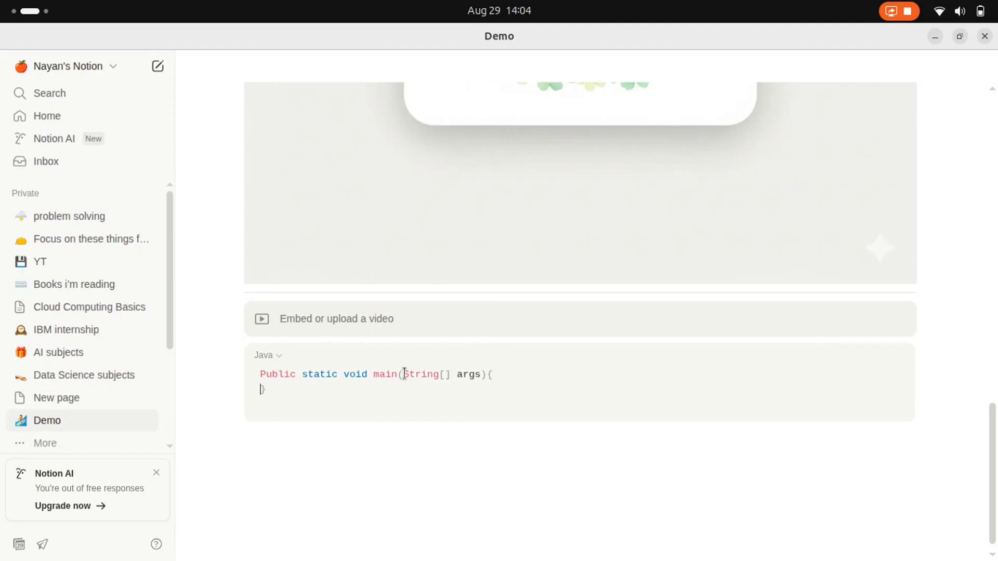
key("Return")
key("Up")
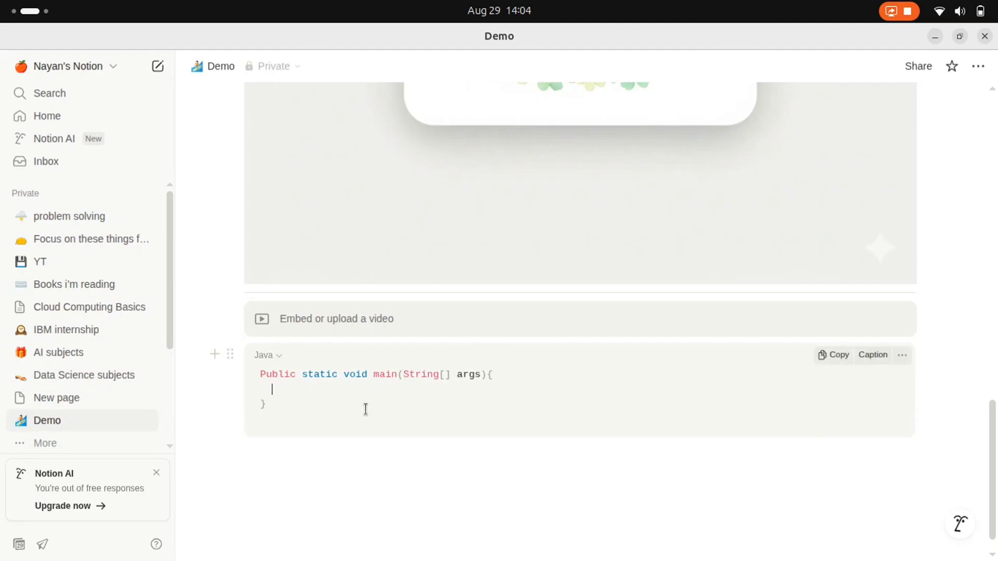
- Insert a Board view database below the code block and add an untitled page to its Not started column
scroll(365, 409, "down", 1)
left_click(333, 422)
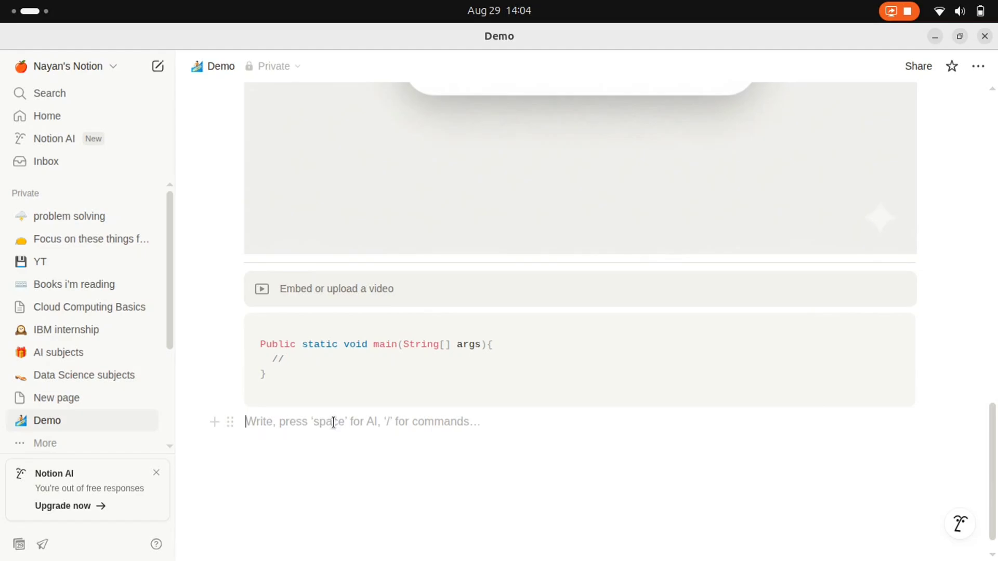
type("/")
scroll(393, 363, "down", 5)
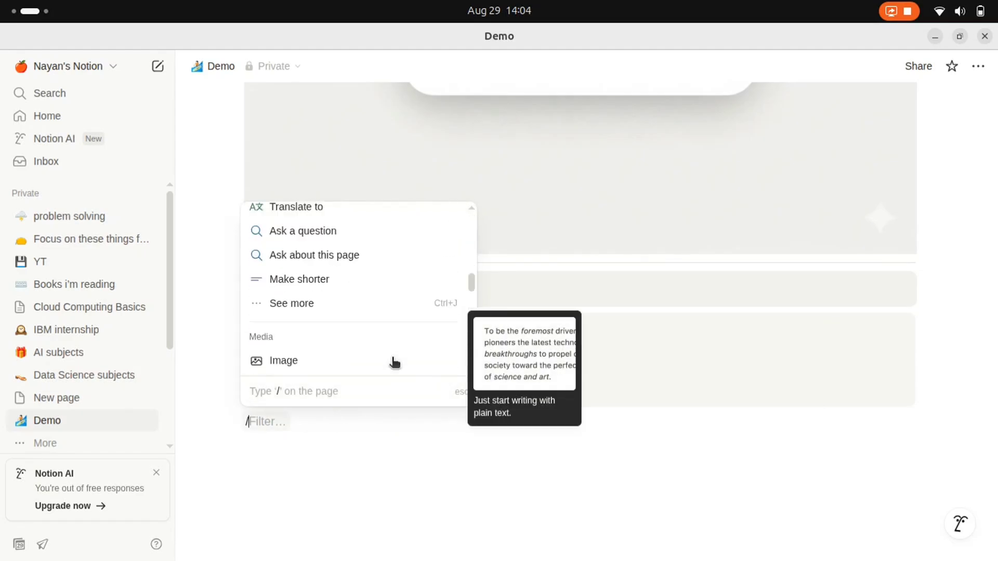
scroll(394, 362, "down", 4)
scroll(393, 360, "up", 1)
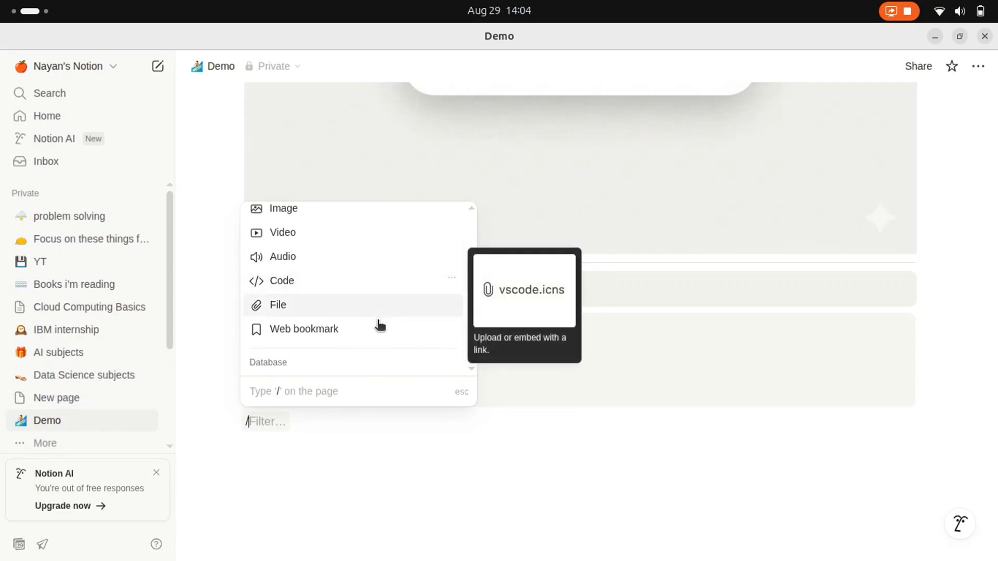
scroll(376, 338, "down", 5)
scroll(370, 278, "up", 3)
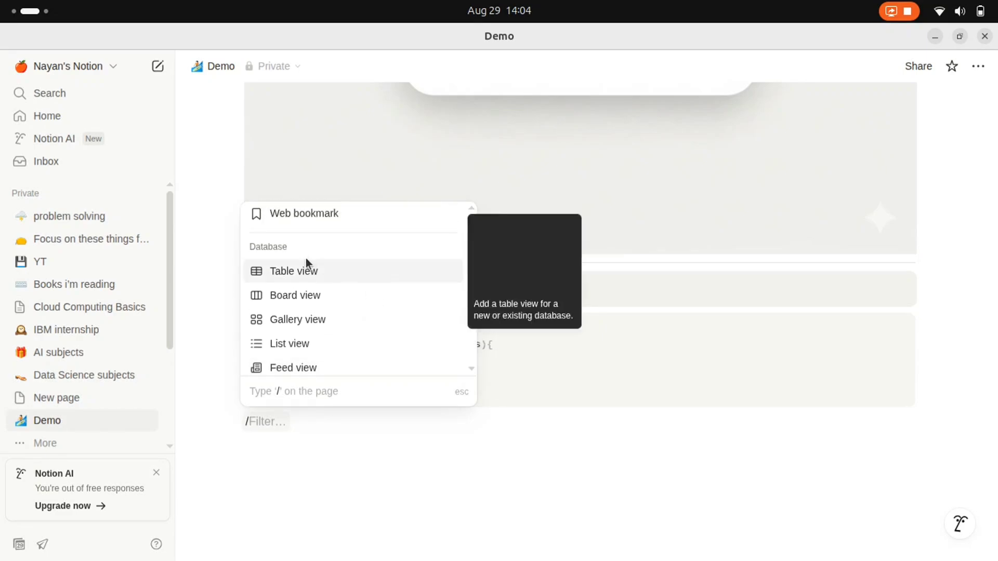
left_click(316, 295)
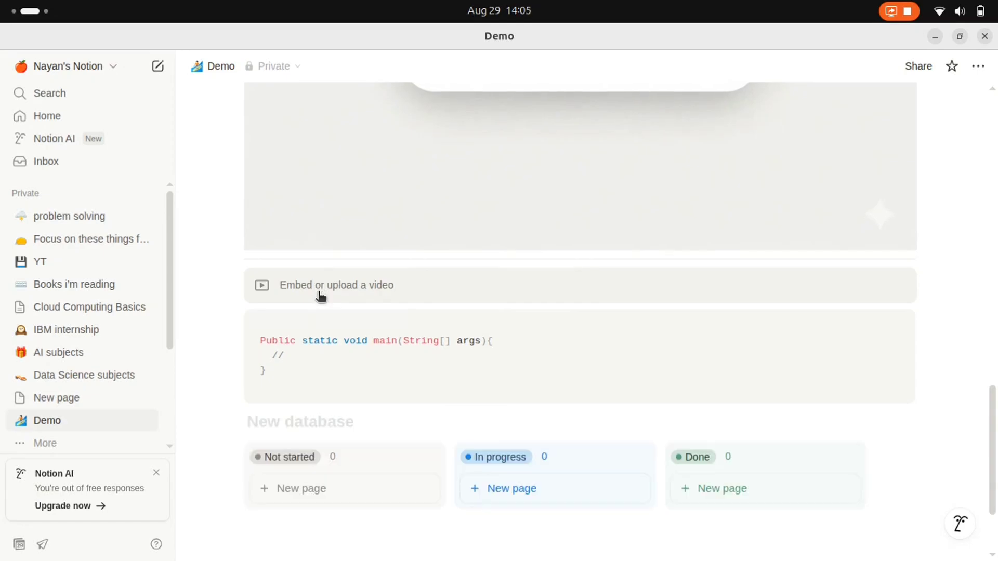
scroll(315, 364, "down", 2)
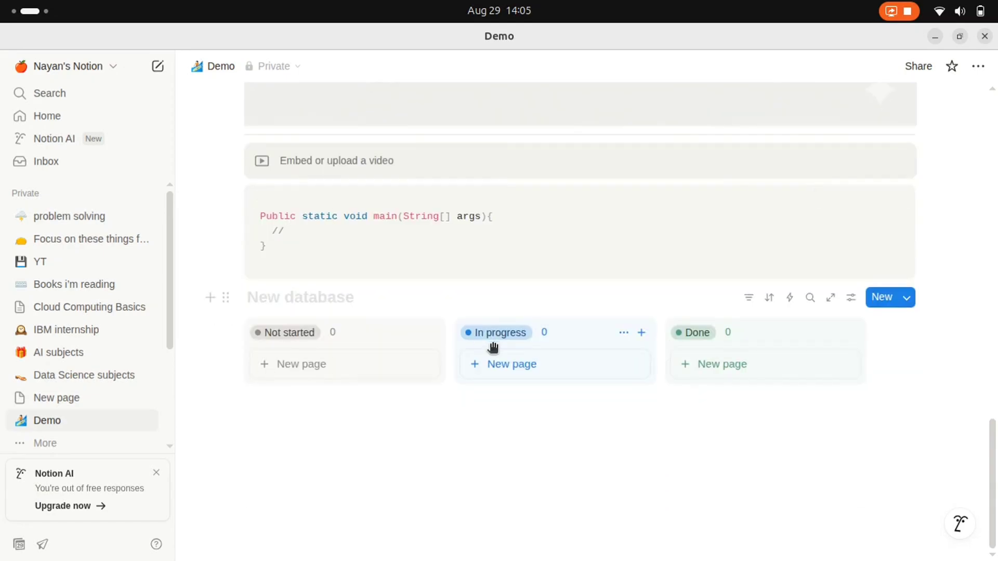
left_click(341, 367)
left_click(342, 306)
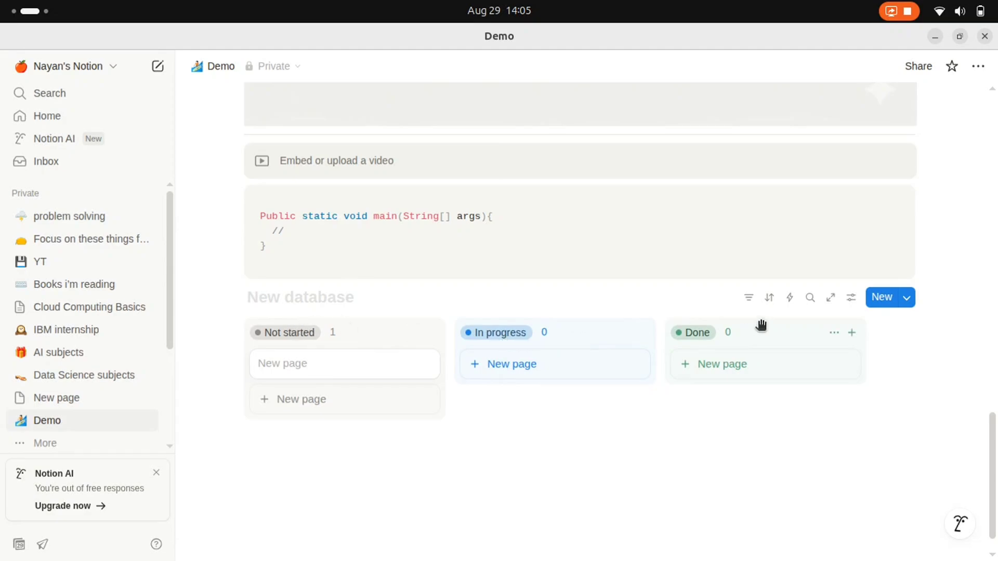
- Insert a donut chart block below the board database and dismiss its data source selection
scroll(364, 353, "down", 1)
left_click(283, 423)
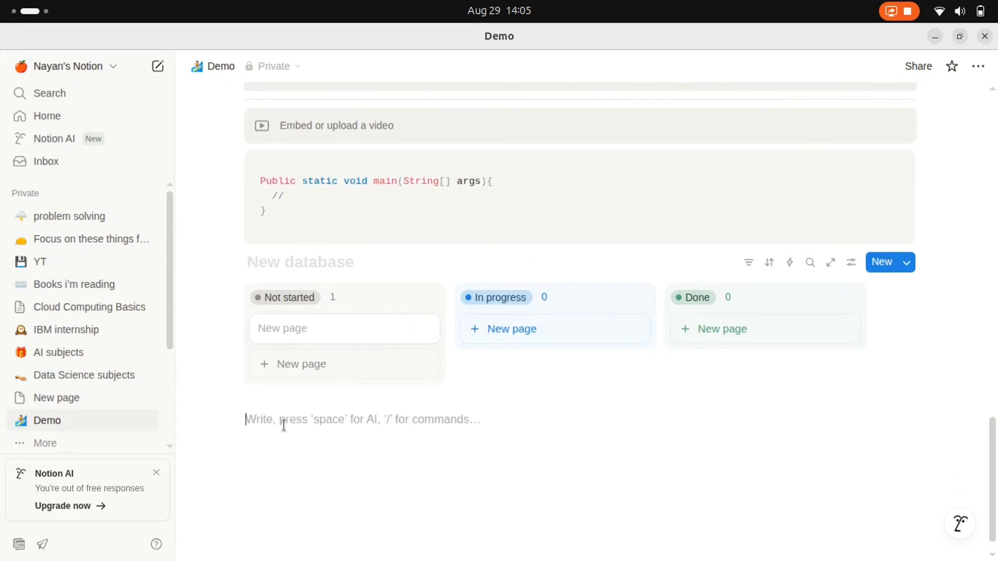
scroll(283, 423, "down", 1)
type("/")
key("Down")
key("Down")
key("Down")
key("Down")
key("Down")
key("Down")
key("Down")
key("Down")
key("Down")
key("Down")
key("Down")
key("Down")
key("Down")
key("Down")
key("Down")
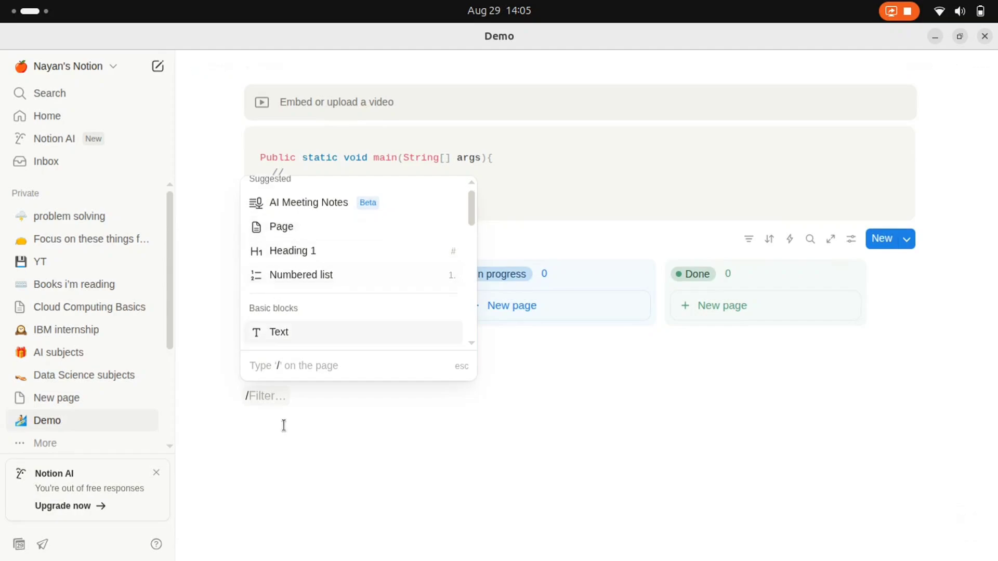
key("Down")
key("Down")
key("Down")
key("Down")
key("Down")
key("Down")
key("Down")
key("Down")
key("Down")
key("Down")
key("Down")
key("Down")
key("Down")
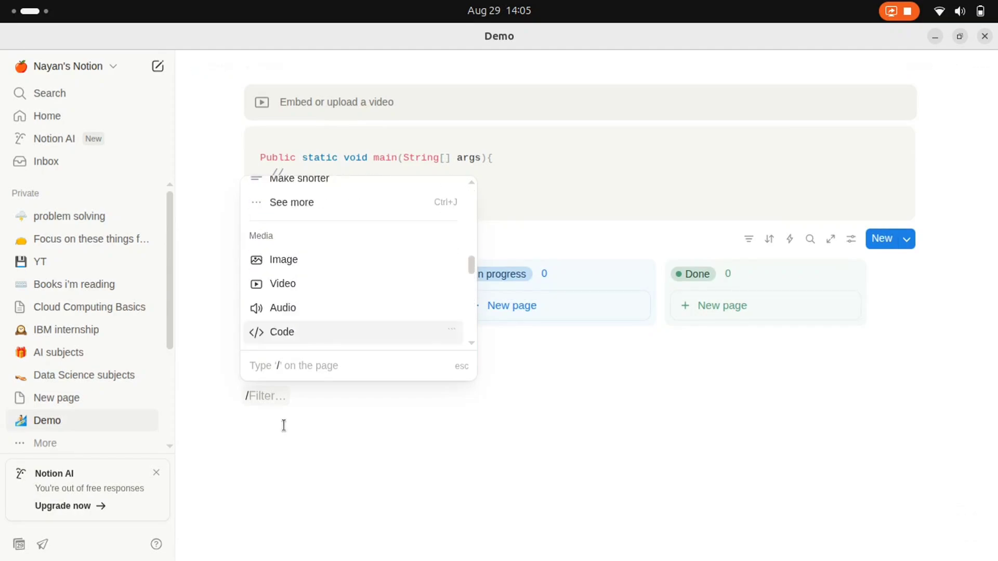
key("Down")
key("Down")
key("Down")
key("Down")
key("Down")
key("Down")
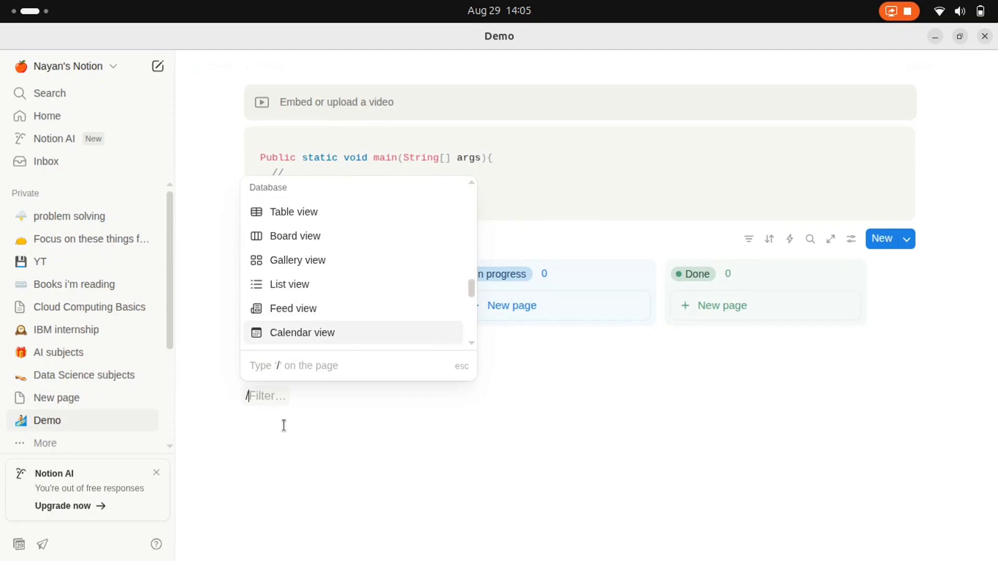
key("Down")
key("Down")
key("Down")
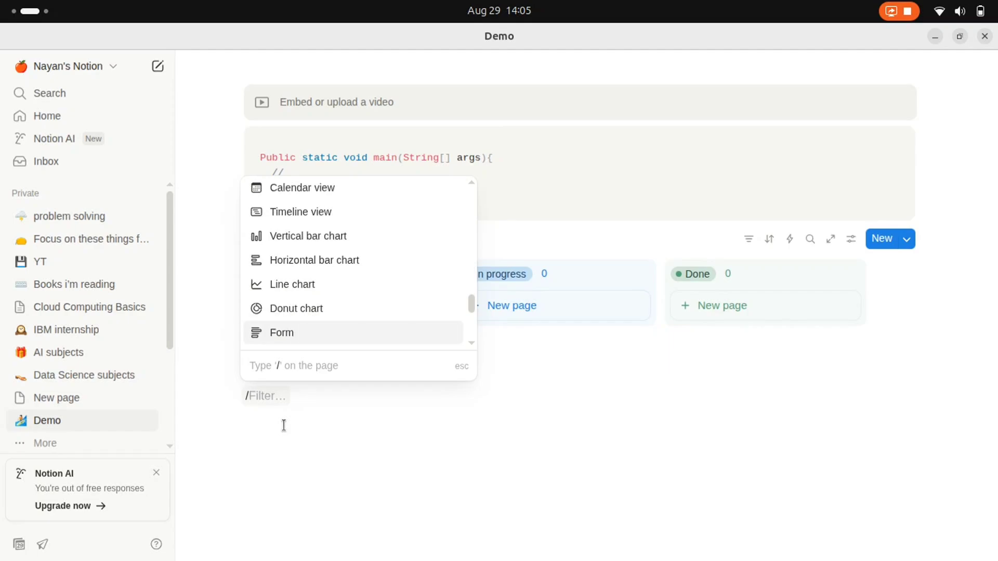
key("Up")
key("Down")
key("Down")
key("Down")
key("Up")
key("Up")
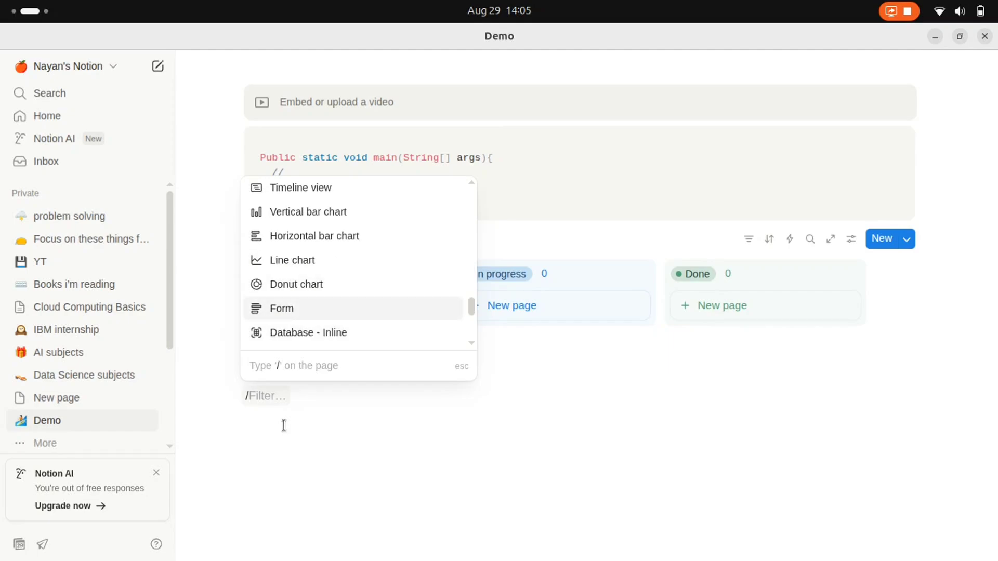
key("Return")
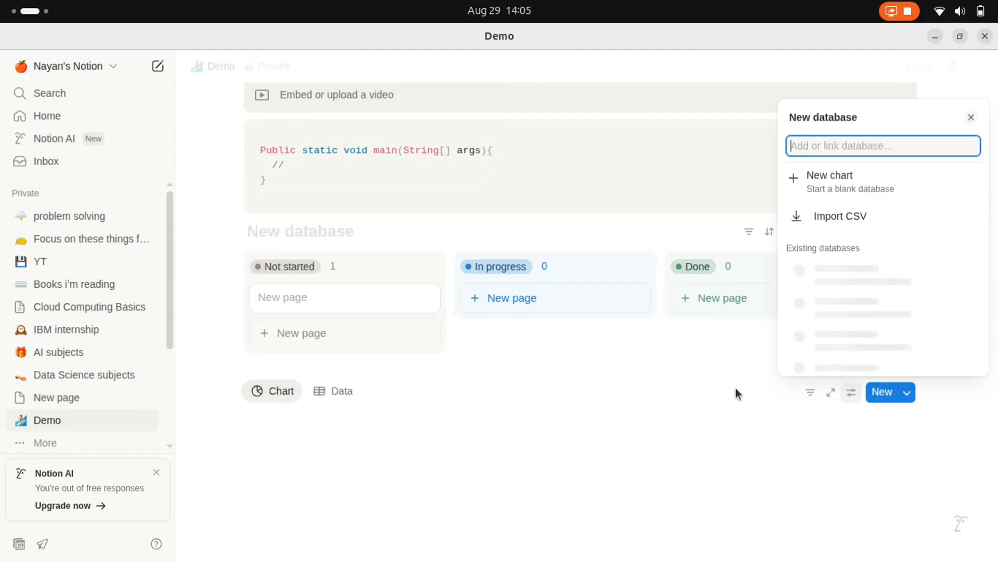
left_click(735, 388)
scroll(701, 389, "down", 5)
- Examine the donut chart, its underlying data table and its page template options
mouse_move(576, 330)
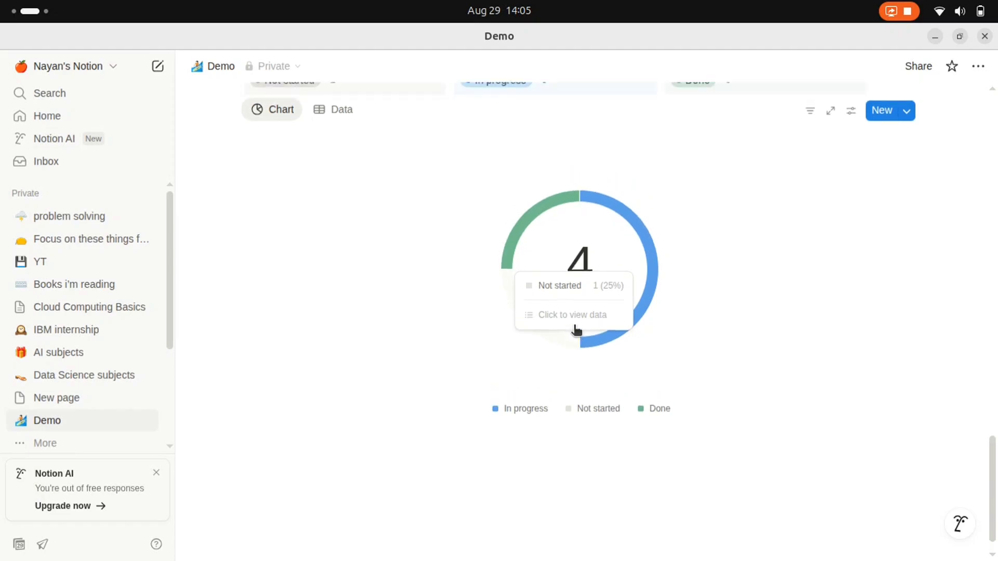
scroll(545, 317, "up", 1)
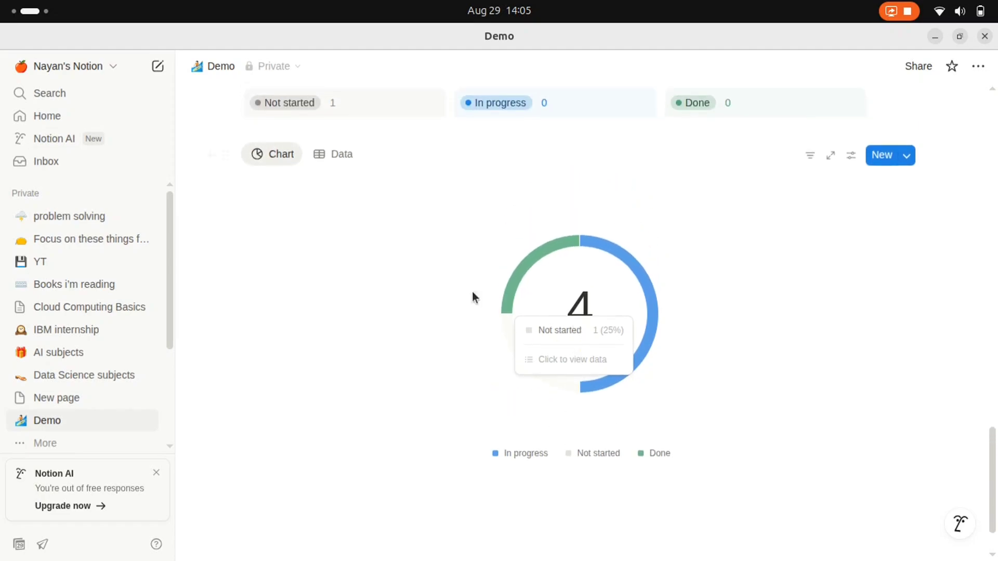
left_click(348, 165)
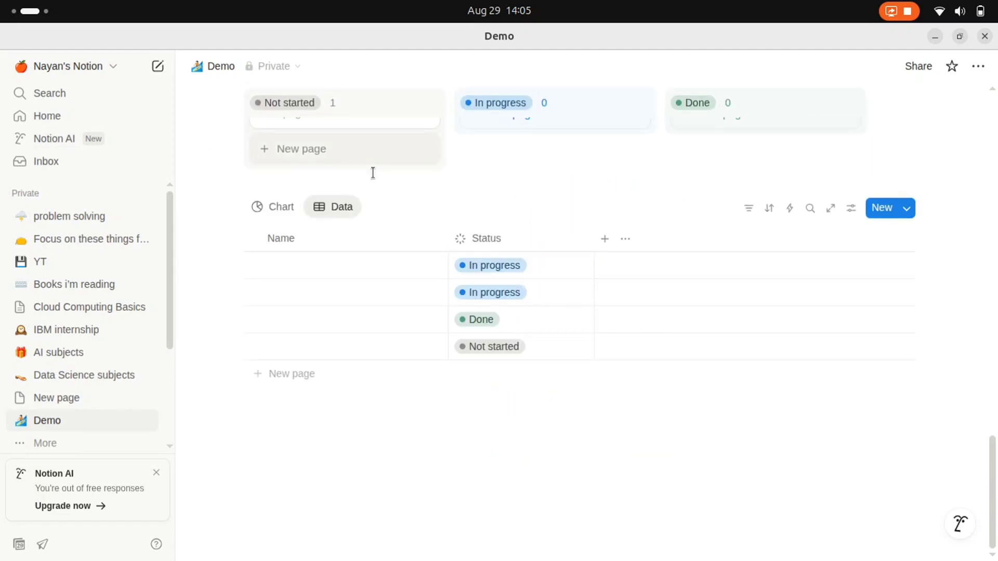
left_click(279, 213)
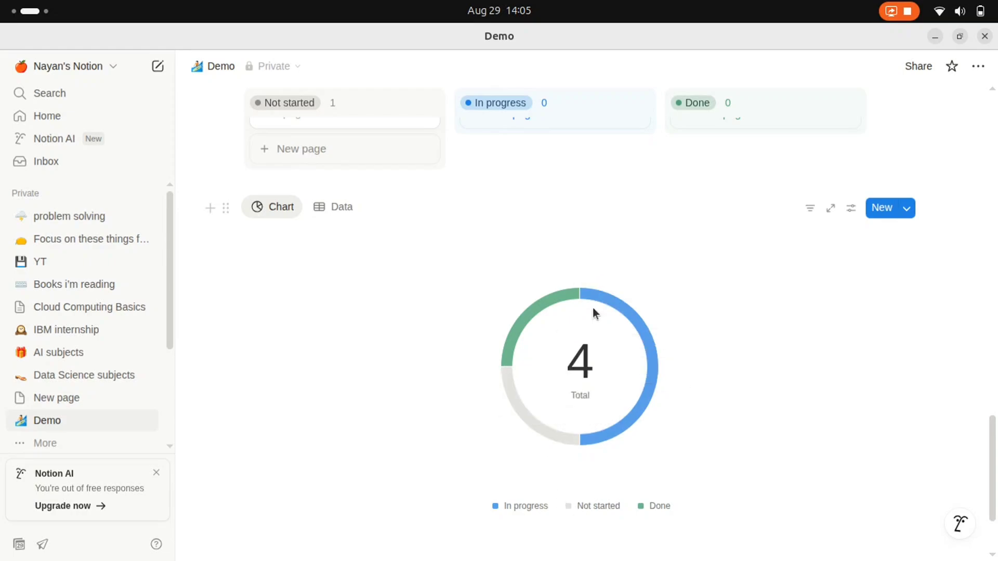
left_click(906, 211)
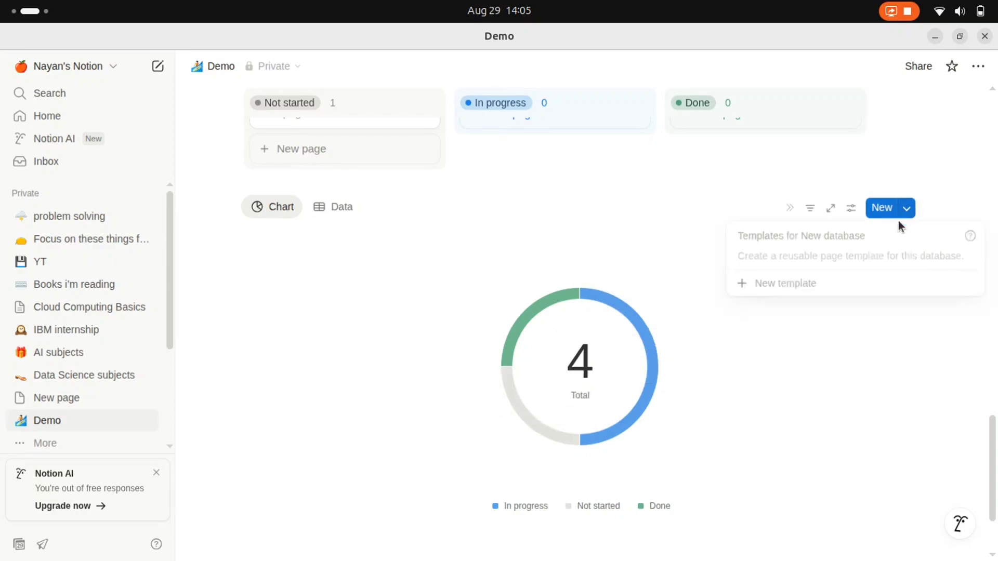
left_click(594, 326)
scroll(411, 283, "down", 1)
scroll(410, 283, "down", 2)
scroll(426, 312, "up", 2)
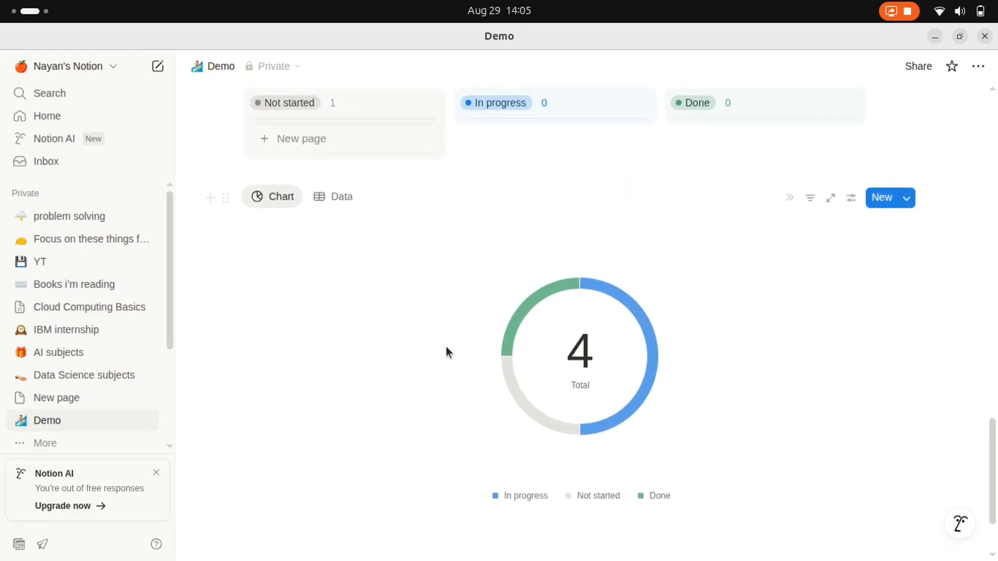
- Dismiss the Notion AI upgrade notice and insert a vertical bar chart block below the donut chart
scroll(446, 353, "down", 2)
left_click(411, 410)
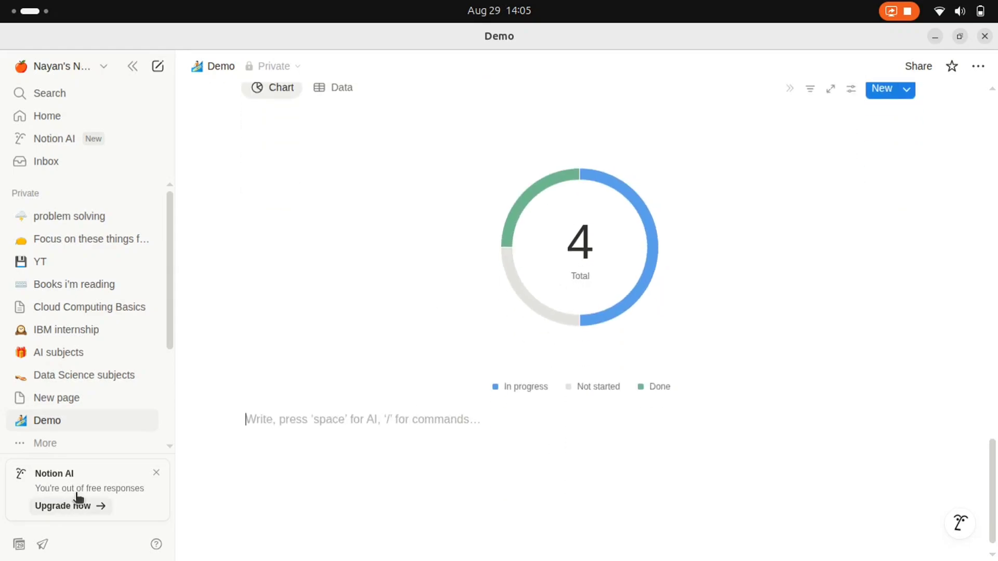
left_click(155, 472)
type("/")
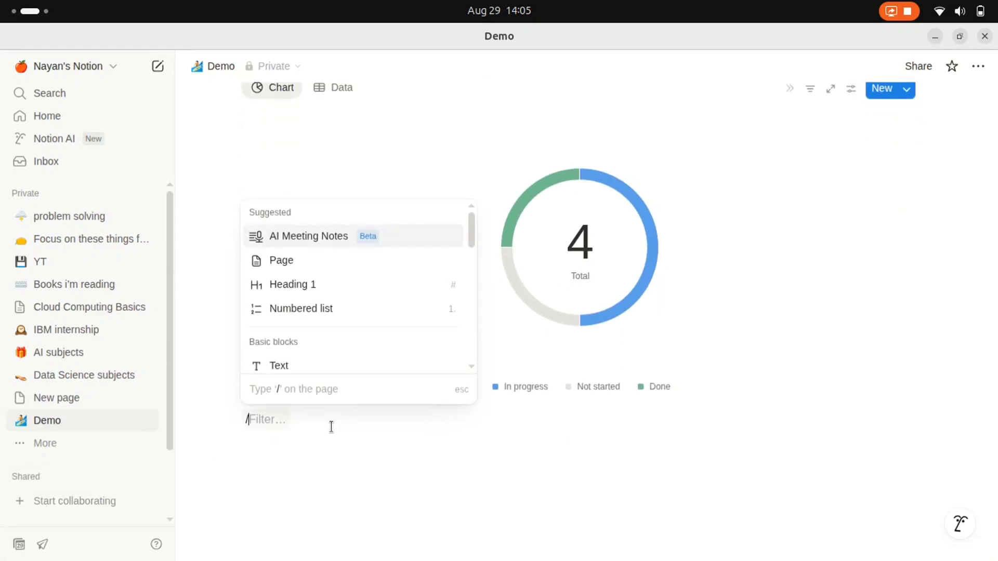
key("Down")
key("Up")
key("Up")
key("Up")
key("Down")
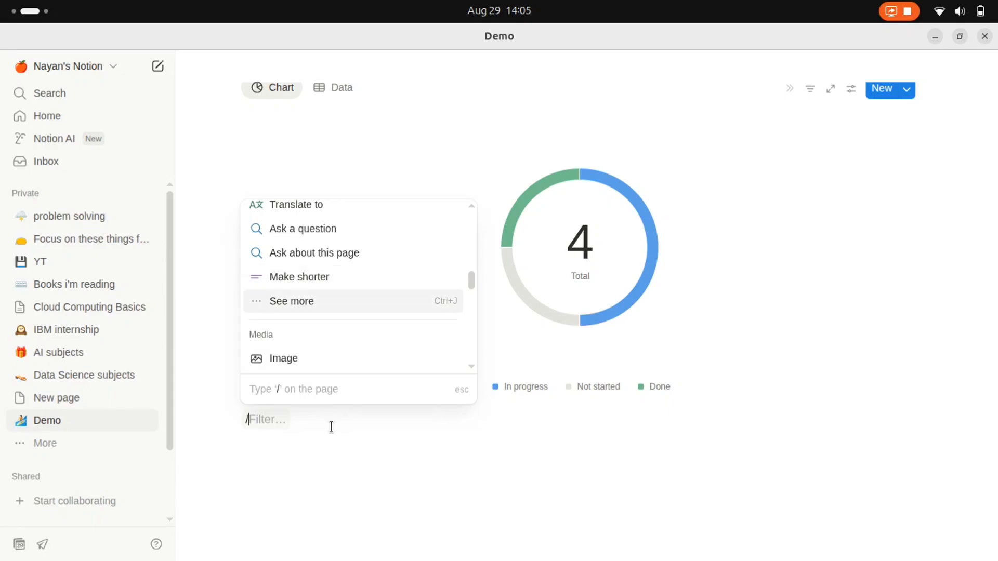
key("Down")
key("Down")
key("Down")
key("Down")
key("Down")
key("Down")
key("Down")
key("Down")
key("Down")
key("Down")
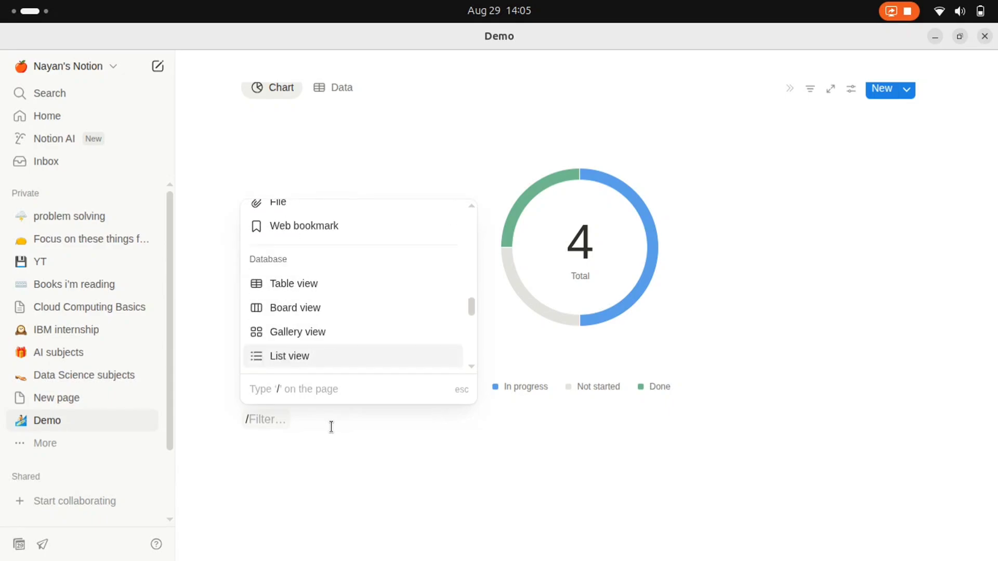
key("Down")
key("Down")
key("Down")
key("Down")
key("Down")
key("Down")
key("Down")
key("Up")
key("Up")
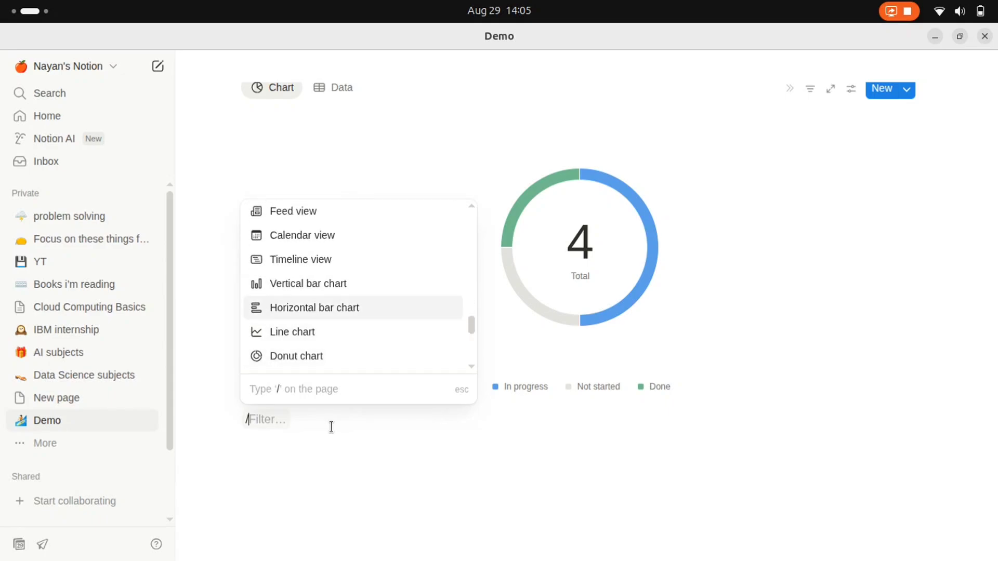
key("Up")
key("Return")
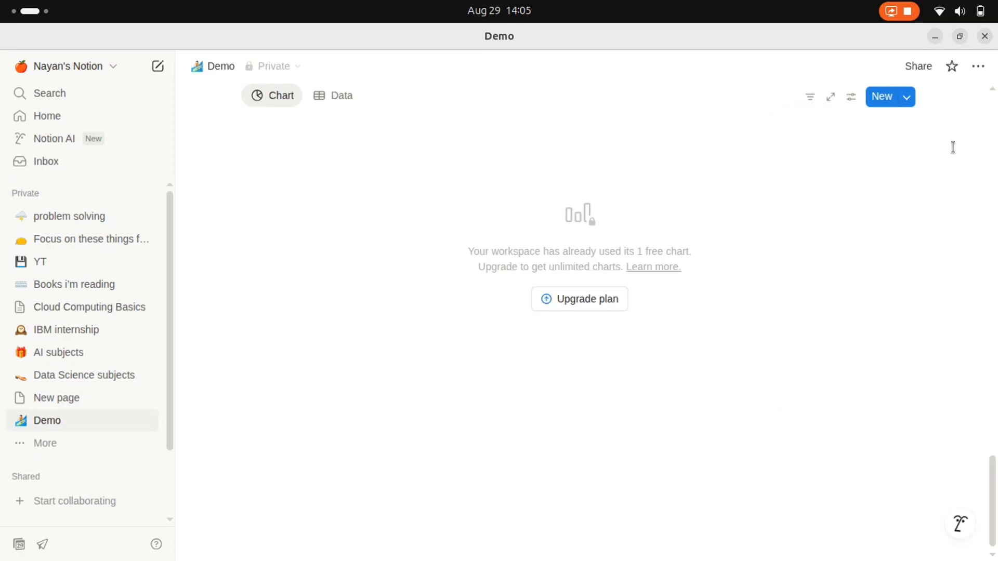
- Review the upgrade plans offered by the locked bar chart, comparing prices and highlights, and close the plan overview
scroll(732, 270, "up", 3)
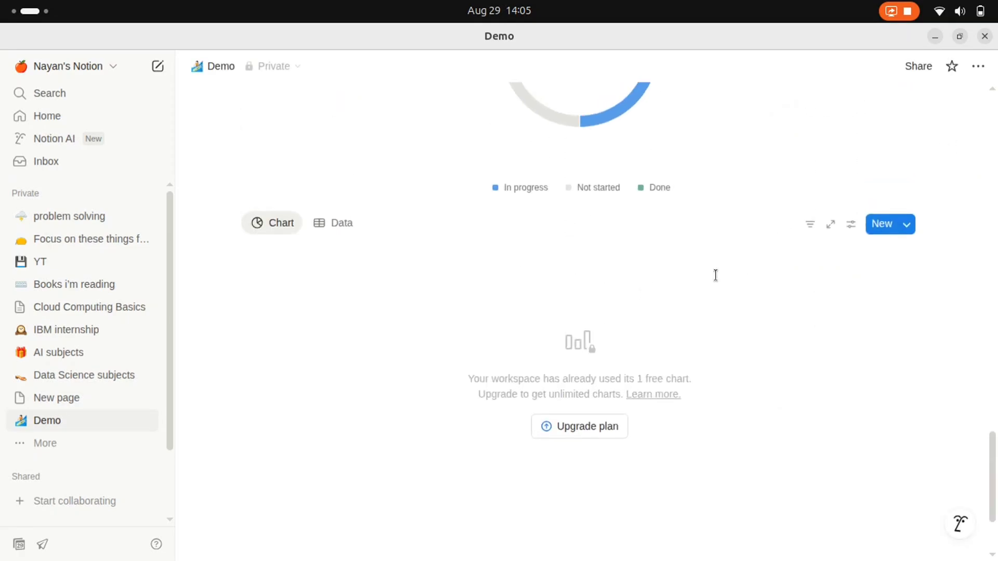
left_click(583, 438)
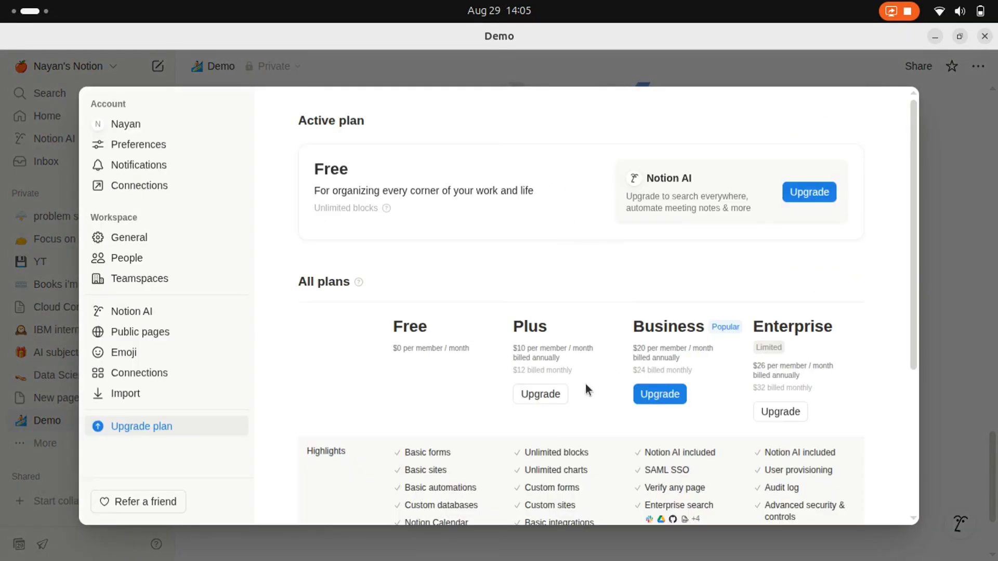
scroll(586, 386, "down", 3)
scroll(587, 387, "up", 4)
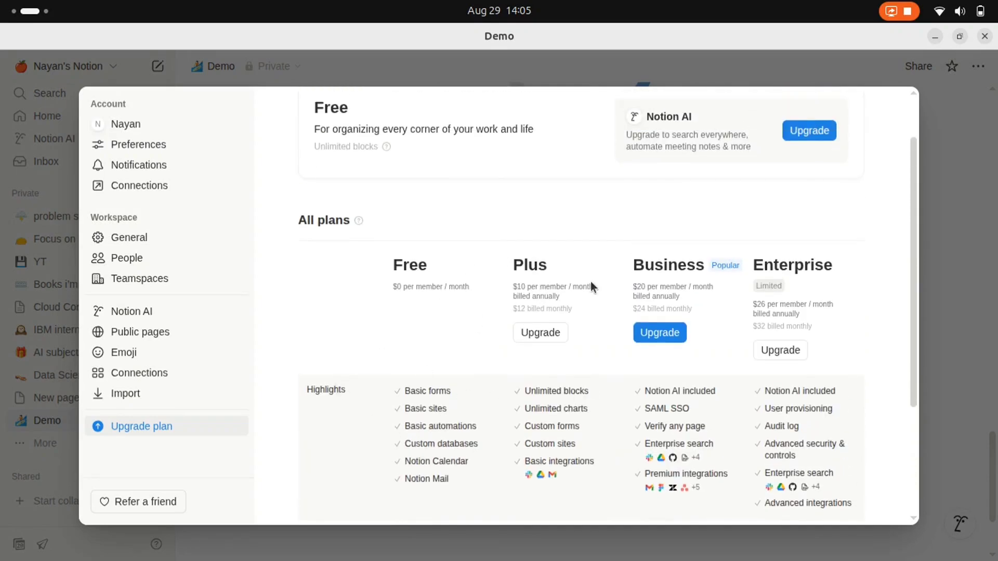
scroll(776, 275, "down", 4)
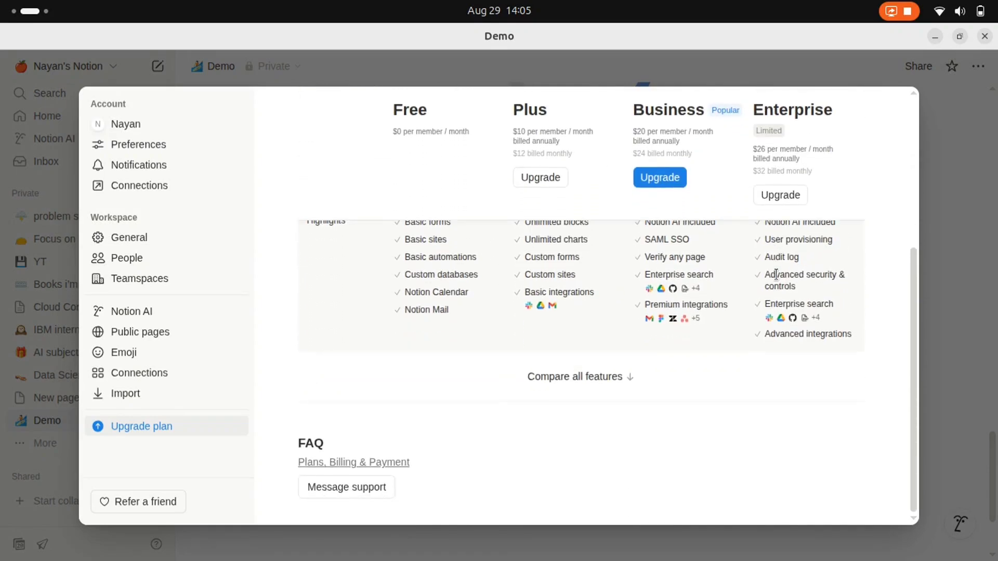
scroll(853, 179, "up", 5)
left_click(981, 125)
- Insert a Calendar view database below the bar chart and dismiss its data source selection
scroll(706, 353, "down", 3)
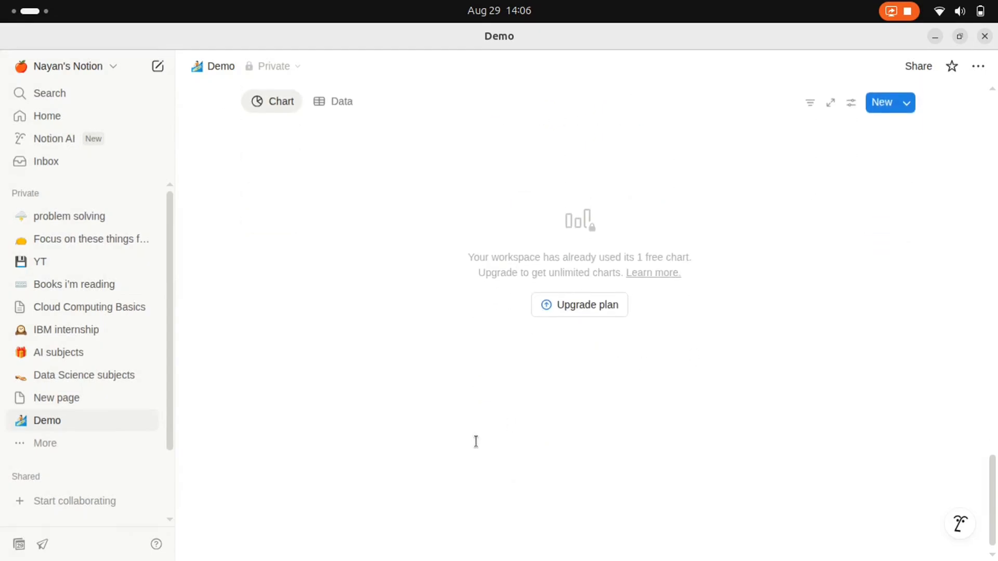
left_click(548, 417)
type("/")
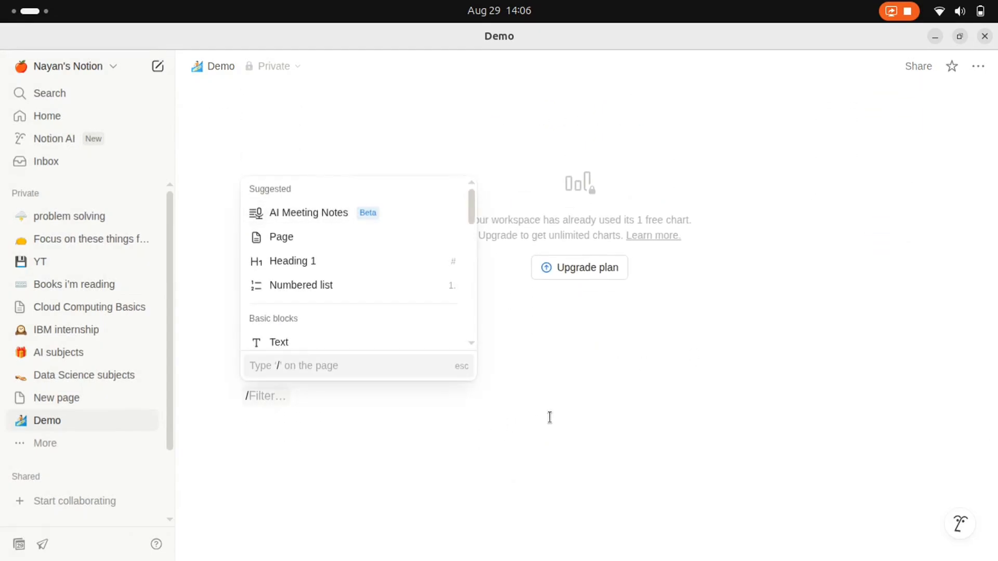
key("Down")
key("Down")
key("Down")
key("Down")
key("Down")
key("Down")
key("Down")
key("Down")
key("Down")
key("Down")
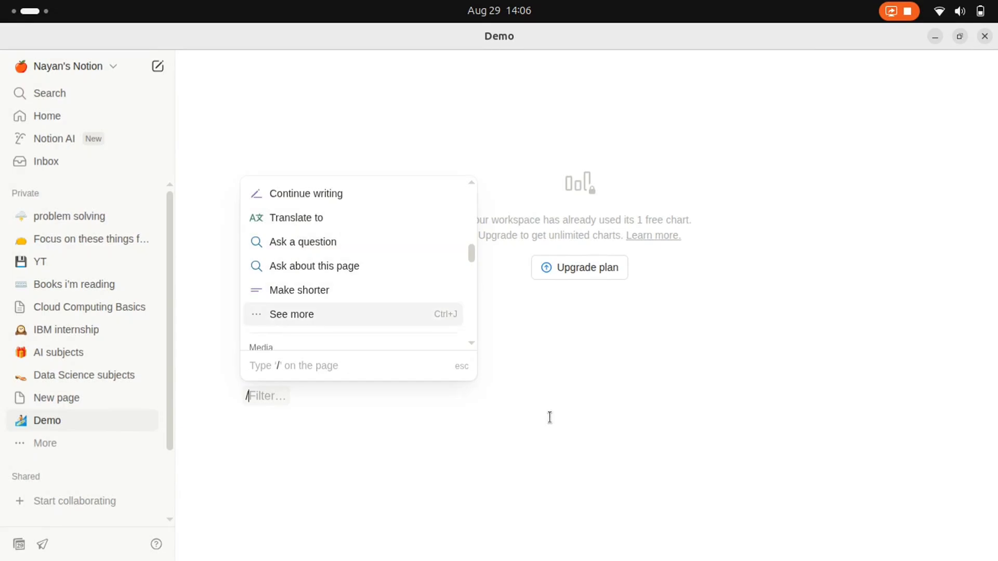
key("Down")
key("Down")
key("Down")
key("Down")
key("Down")
key("Down")
key("Down")
key("Down")
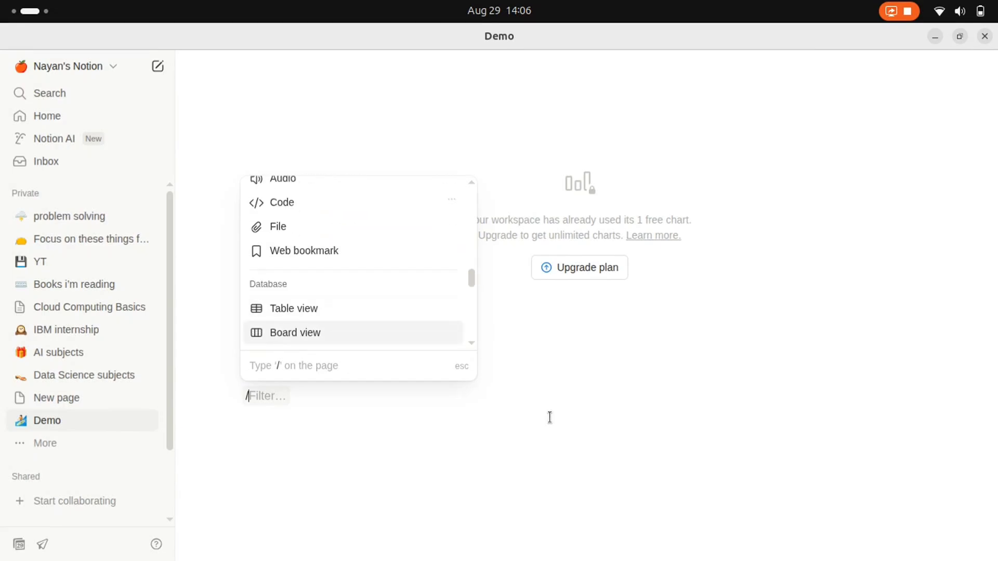
key("Down")
key("Down")
key("Down")
key("Down")
key("Down")
key("Down")
key("Down")
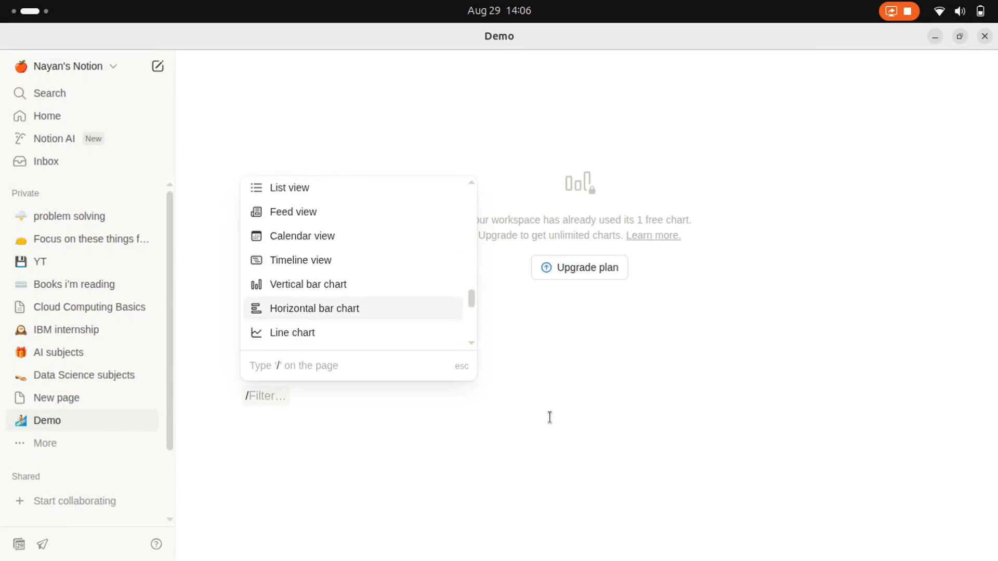
key("Up")
key("Up")
key("Up")
key("Return")
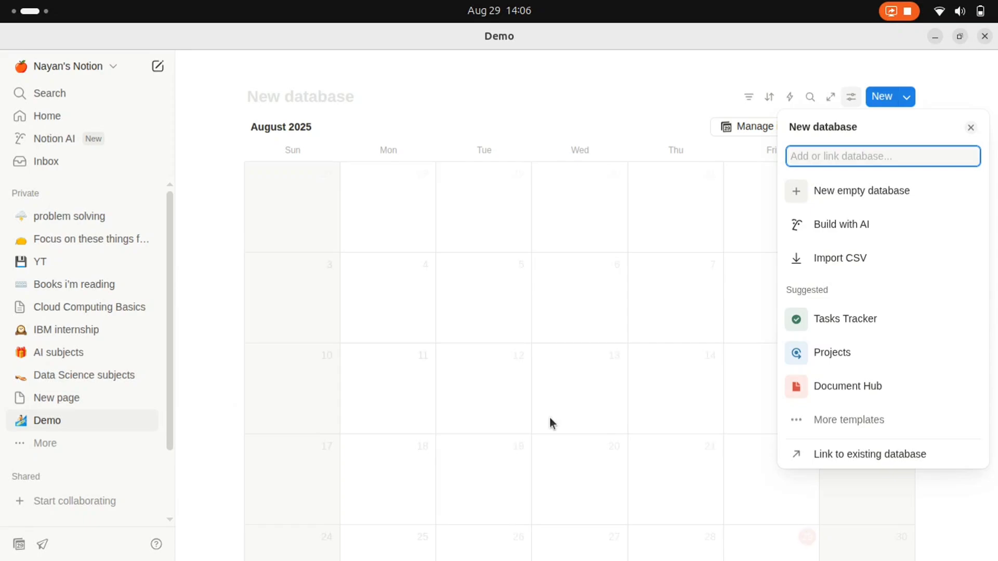
left_click(971, 127)
- Look through the August 2025 calendar, view September 2025 and return to August
scroll(844, 263, "down", 4)
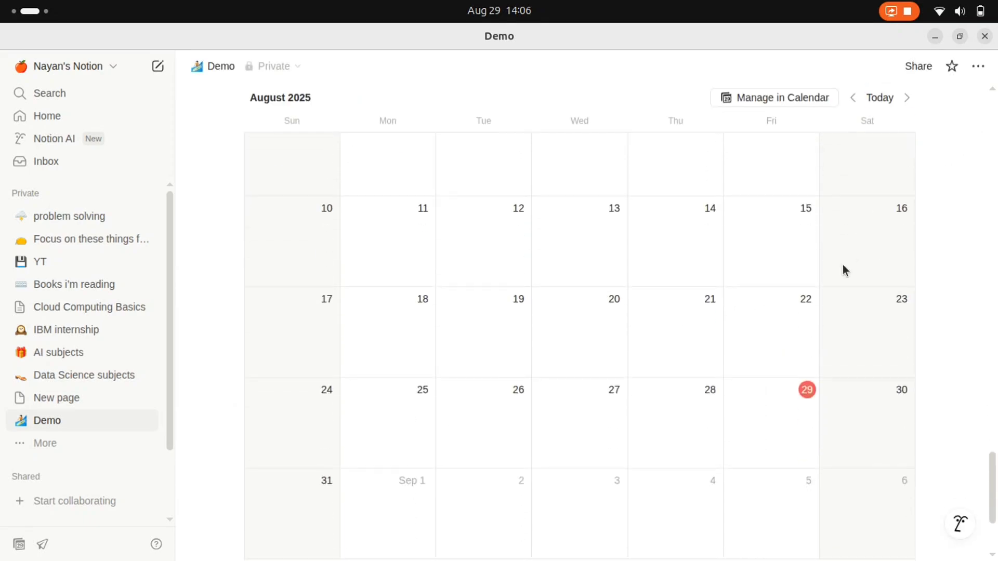
scroll(737, 451, "down", 4)
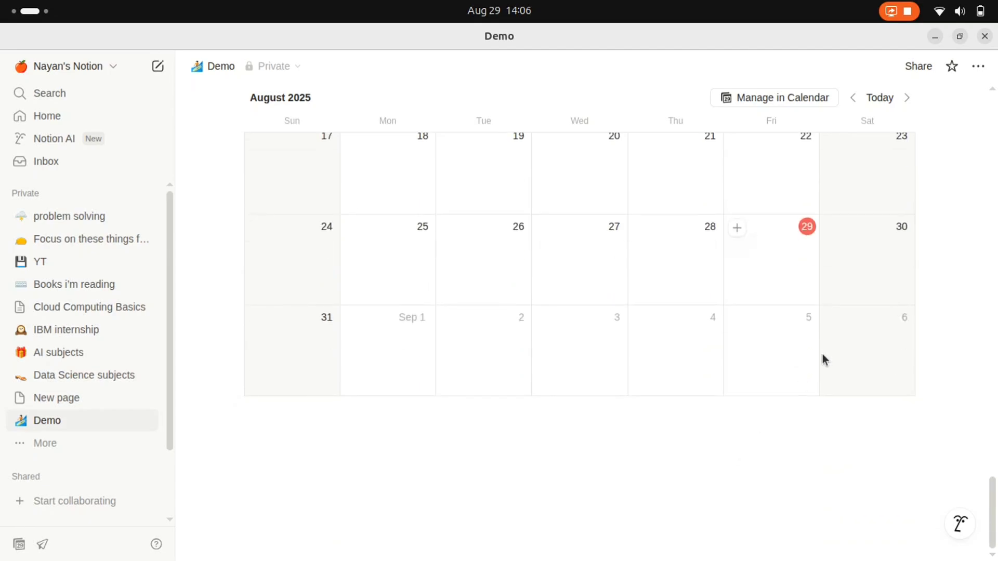
scroll(822, 354, "up", 12)
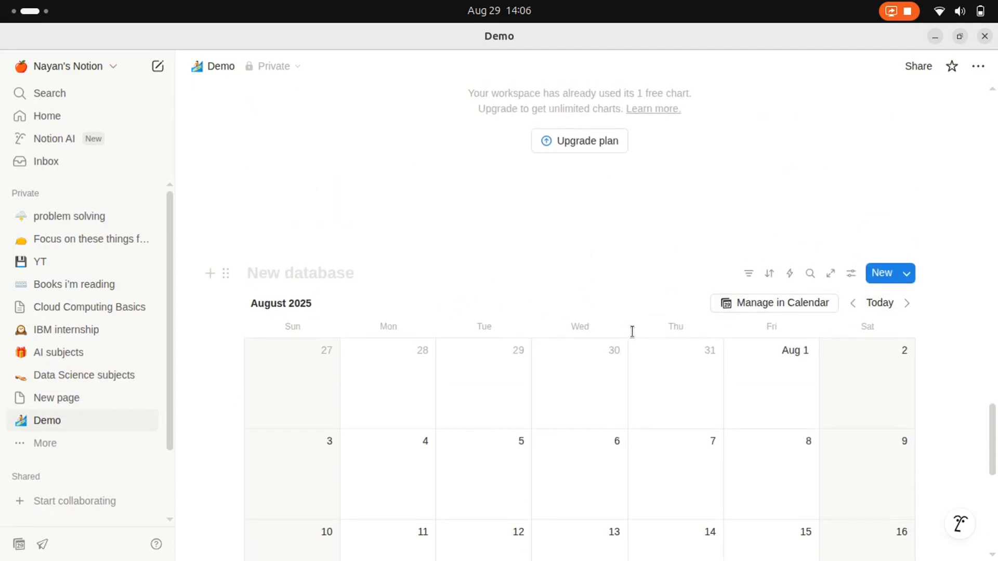
left_click(910, 307)
scroll(903, 305, "down", 3)
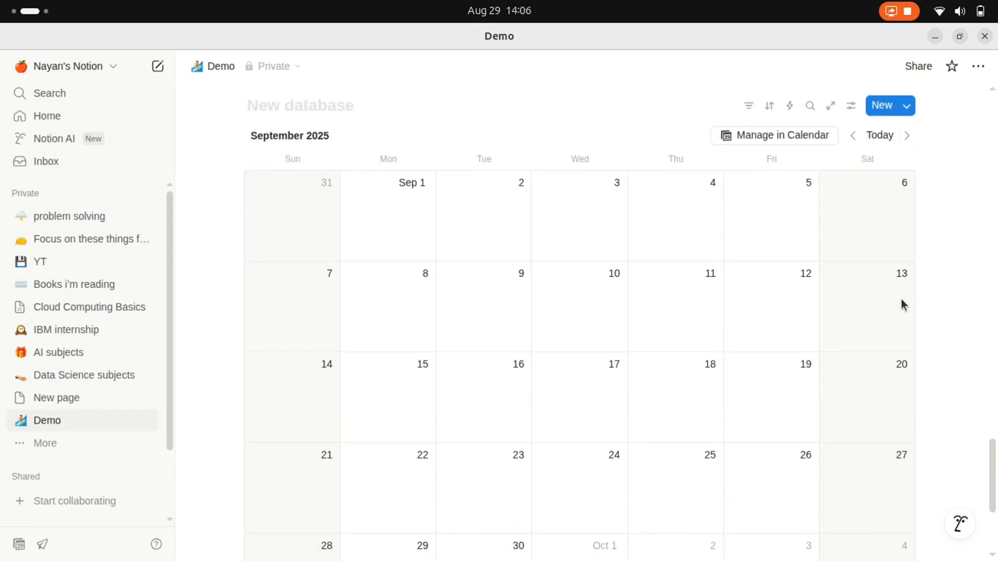
left_click(852, 137)
- Add an untitled entry on August 29 in the calendar and close its page without filling it in
scroll(771, 265, "down", 3)
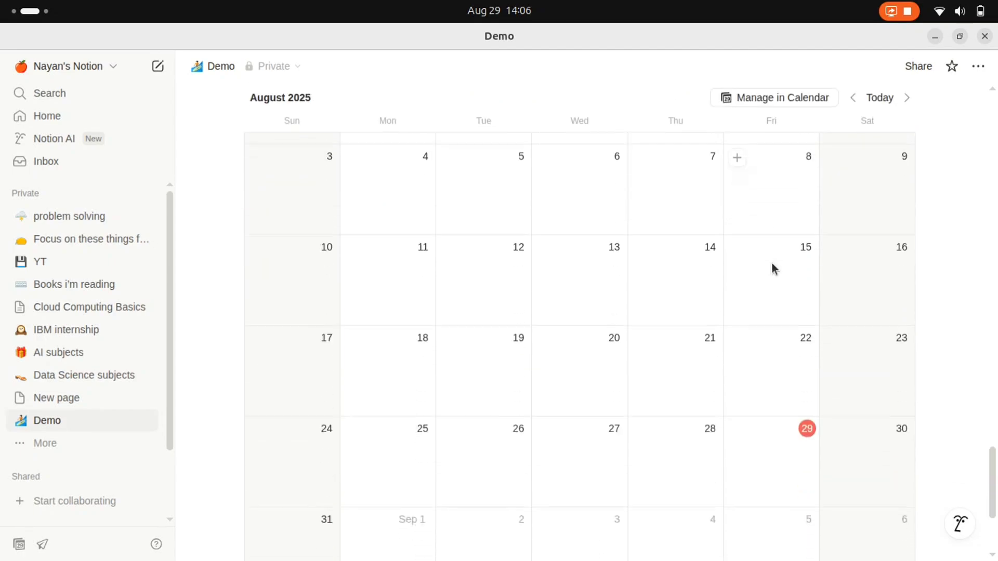
left_click(749, 451)
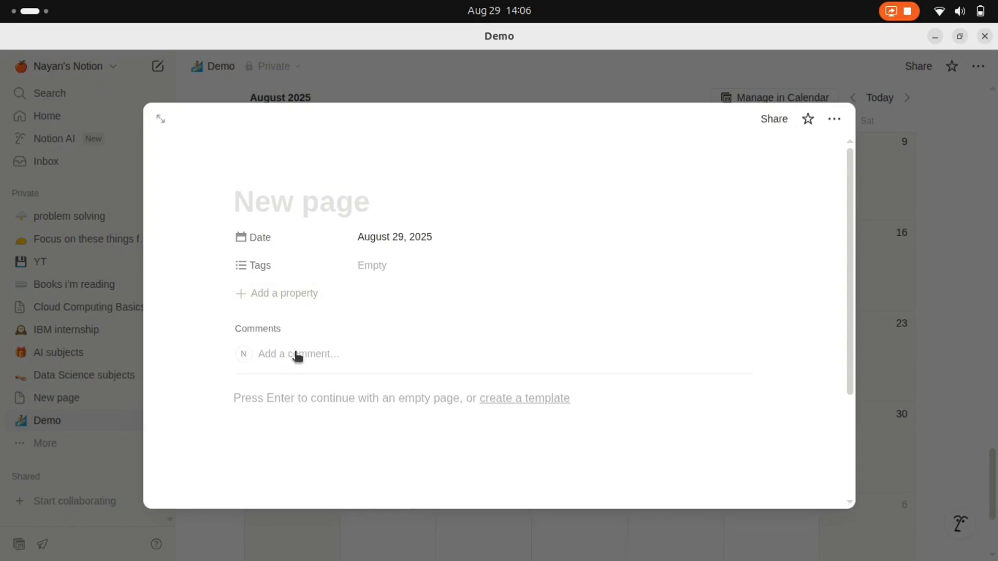
left_click(886, 158)
- Insert another chart block below the August 2025 calendar
scroll(790, 312, "down", 5)
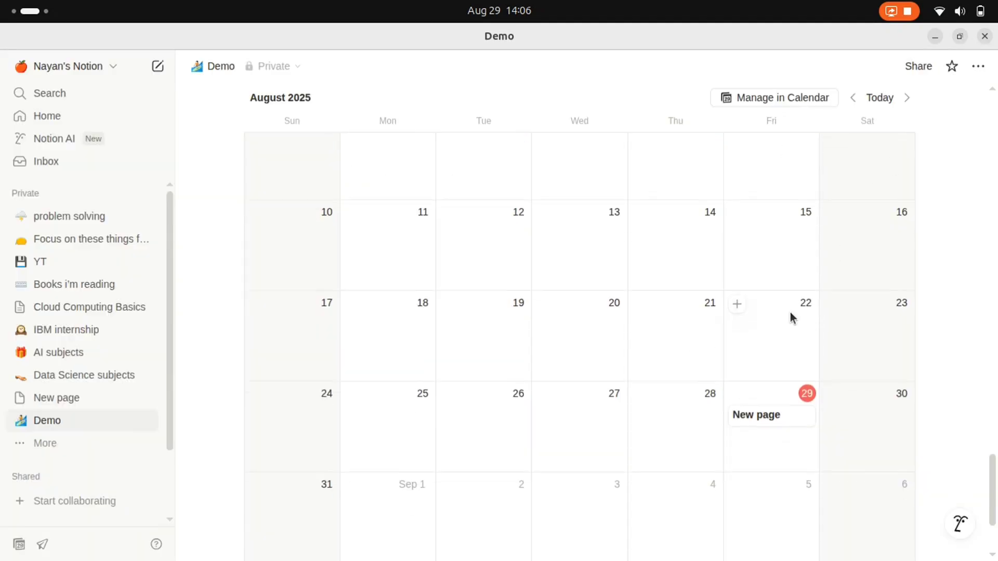
left_click(547, 439)
type("/")
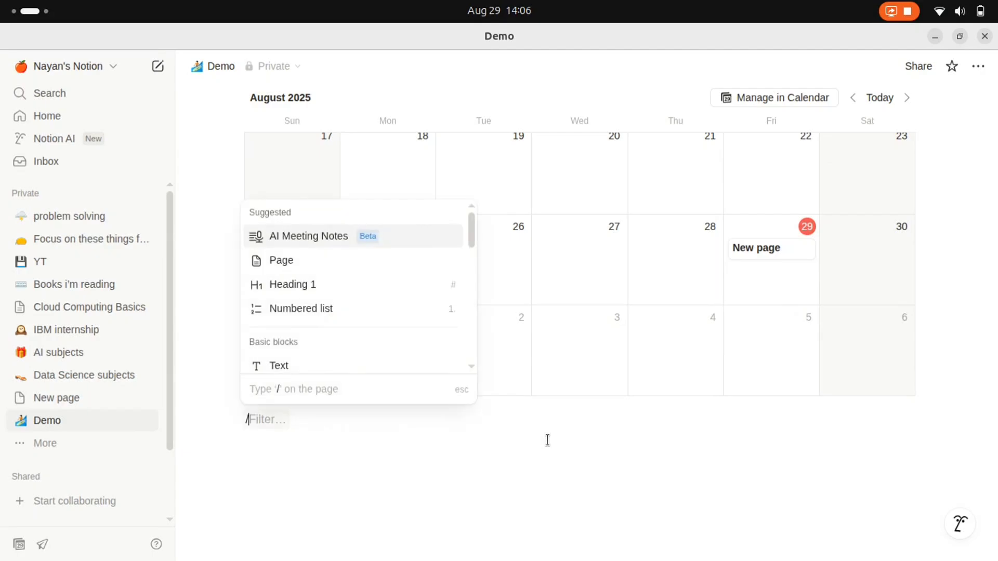
key("Down")
key("Down")
key("Down")
key("Down")
key("Down")
key("Down")
key("Down")
key("Down")
key("Down")
key("Down")
key("Down")
key("Down")
key("Down")
key("Down")
key("Down")
key("Down")
key("Down")
key("Down")
key("Down")
key("Down")
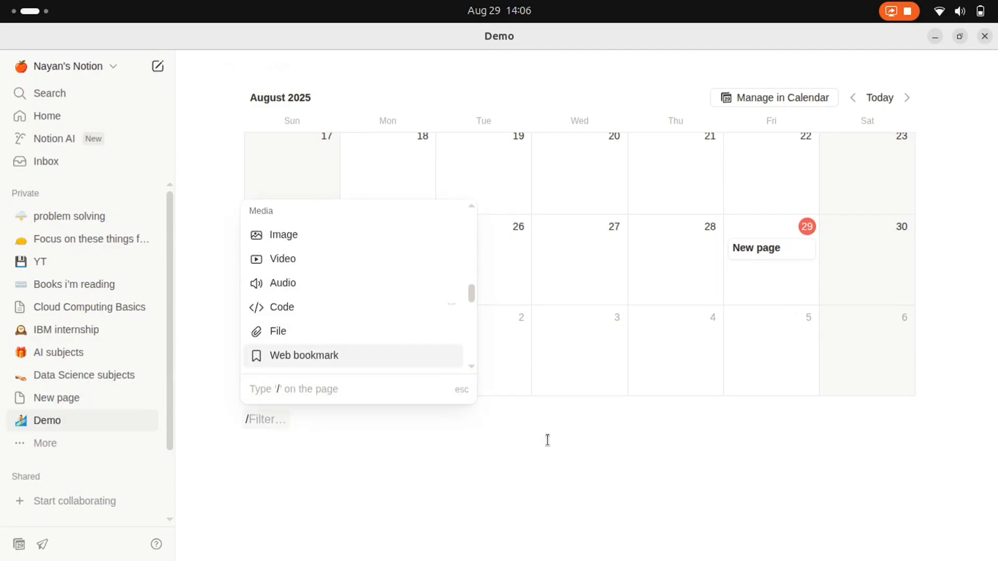
key("Down")
key("Down")
key("Down")
key("Down")
key("Down")
key("Down")
key("Down")
key("Down")
key("Down")
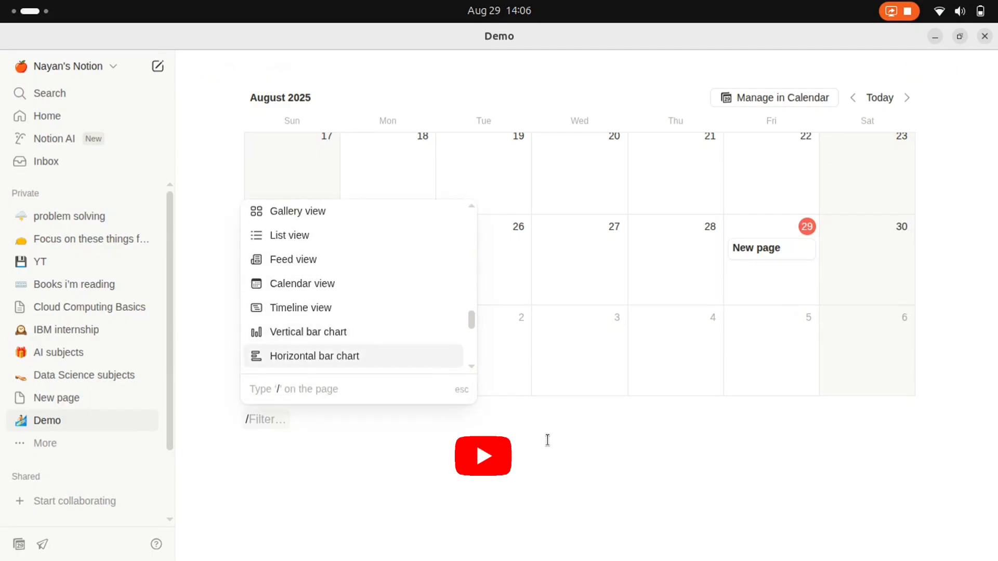
key("Up")
key("Up")
key("Return")
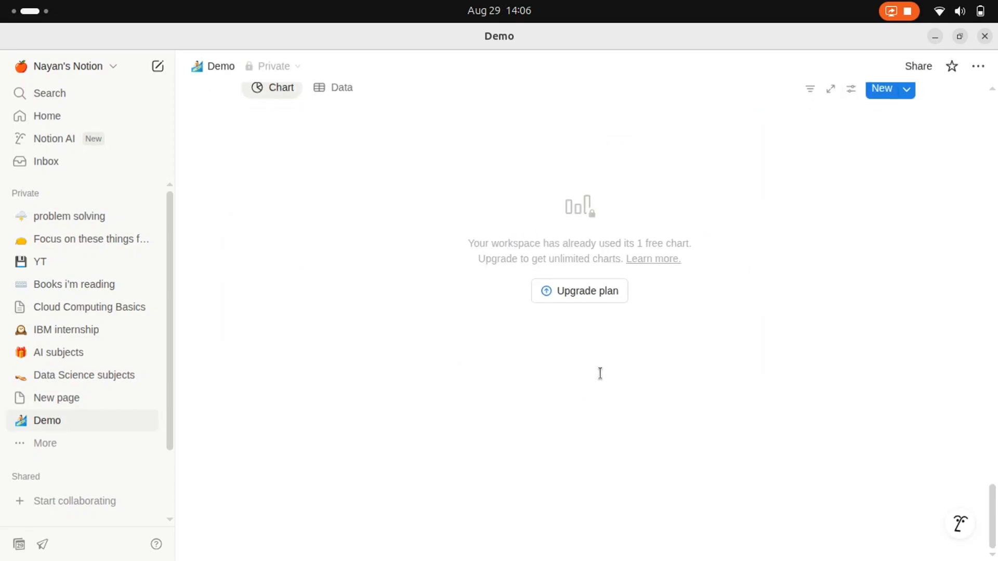
- Bring up the block choices below the new chart and look through the basic, media and database types
left_click(528, 450)
type("/")
key("Up")
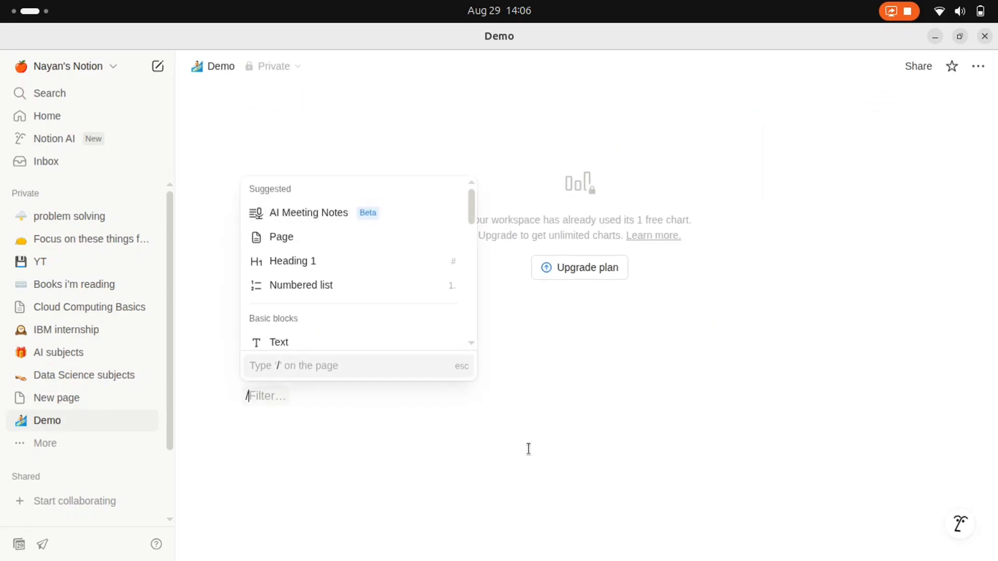
key("Down")
key("Down")
key("Down")
key("Down")
key("Down")
key("Down")
key("Down")
key("Down")
key("Down")
key("Down")
key("Down")
key("Down")
key("Down")
key("Down")
key("Down")
key("Down")
key("Down")
key("Down")
key("Down")
key("Down")
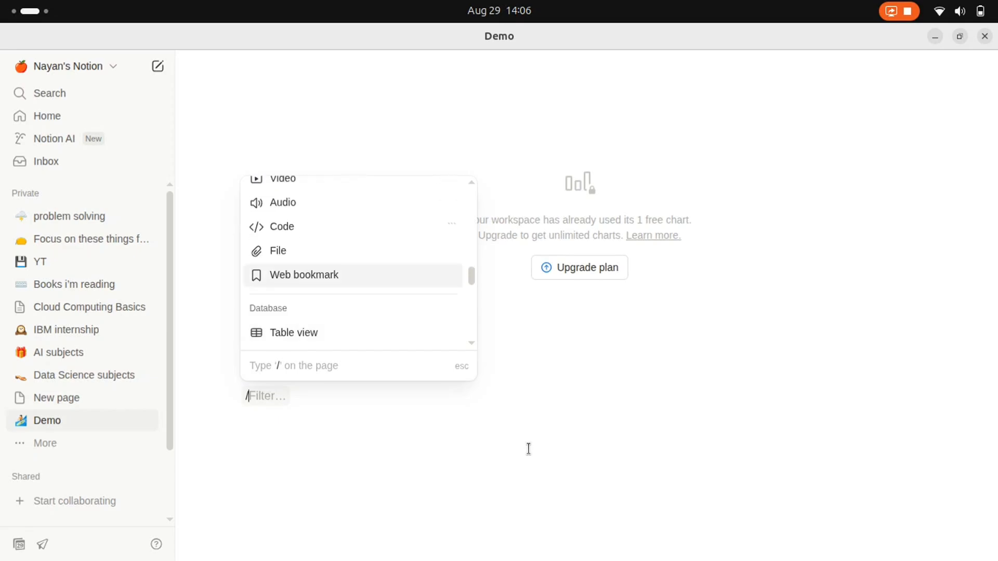
key("Down")
key("Down")
key("Down")
key("Down")
key("Down")
key("Down")
key("Down")
key("Down")
key("Down")
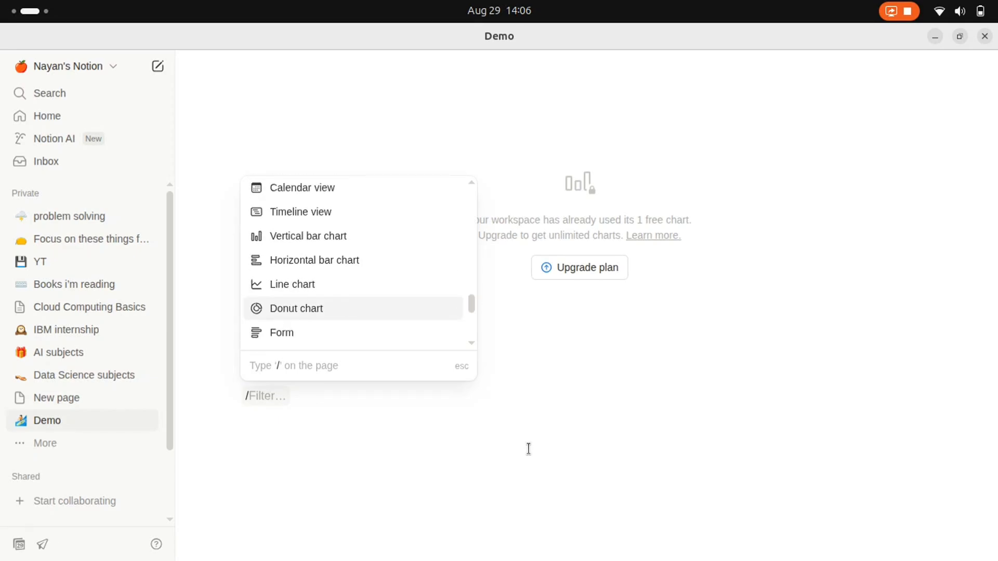
key("Down")
key("Down")
key("Down")
key("Down")
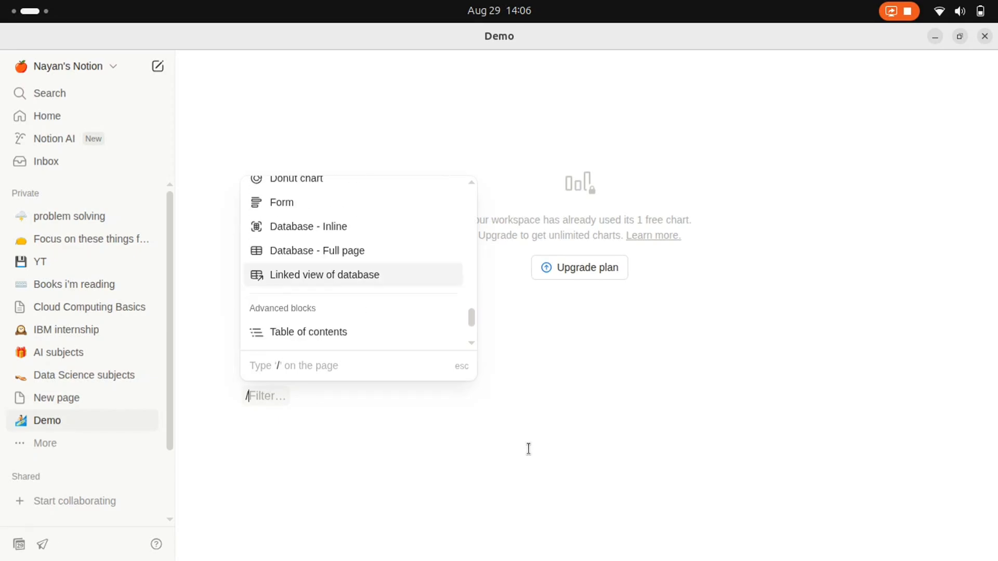
- Examine the advanced block types, from table of contents and button to toggle headings, columns, Code - Mermaid and AI Block
key("Down")
key("Down")
key("Down")
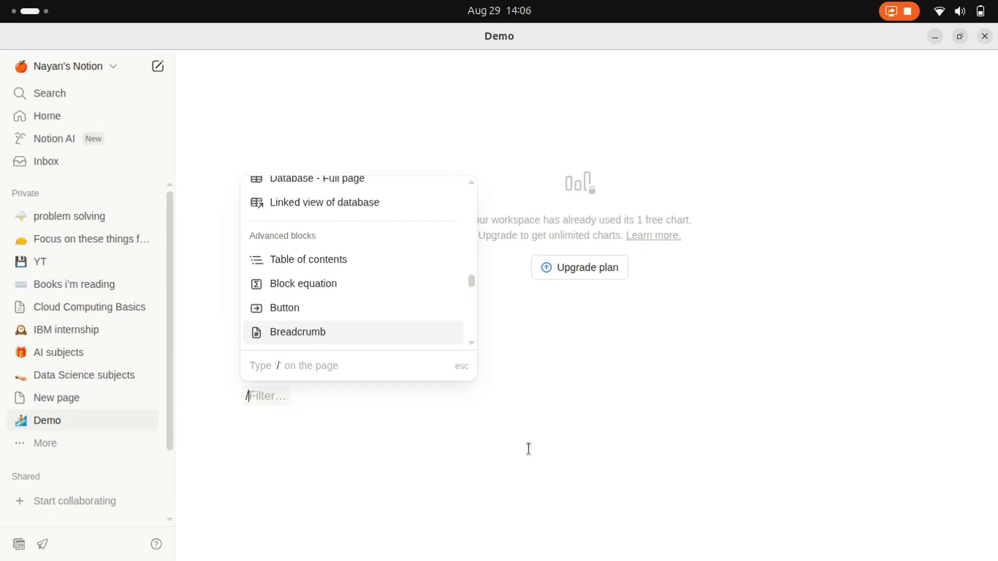
key("Up")
key("Up")
key("Up")
key("Down")
key("Down")
key("Down")
key("Down")
key("Down")
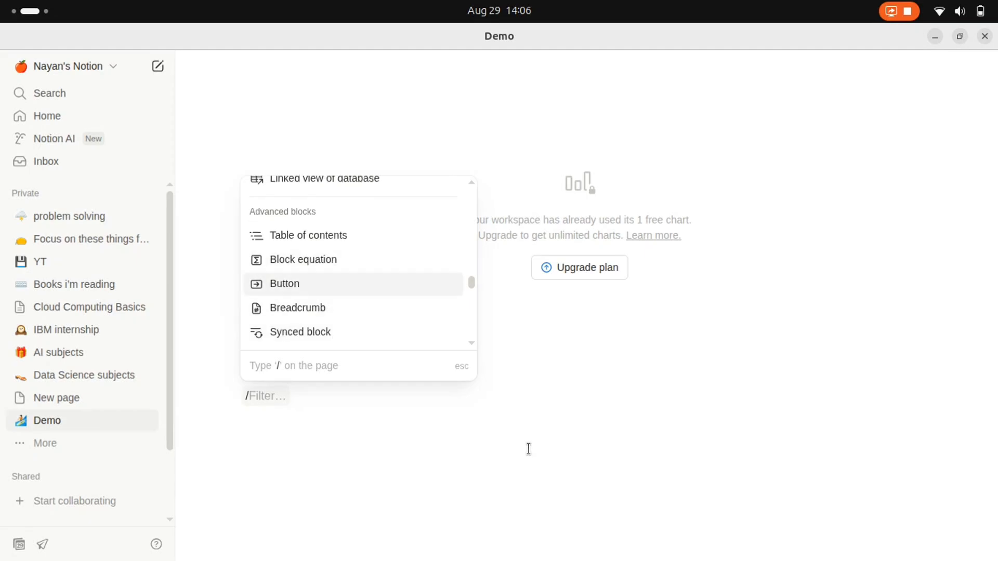
key("Down")
key("Down")
key("Down")
key("Down")
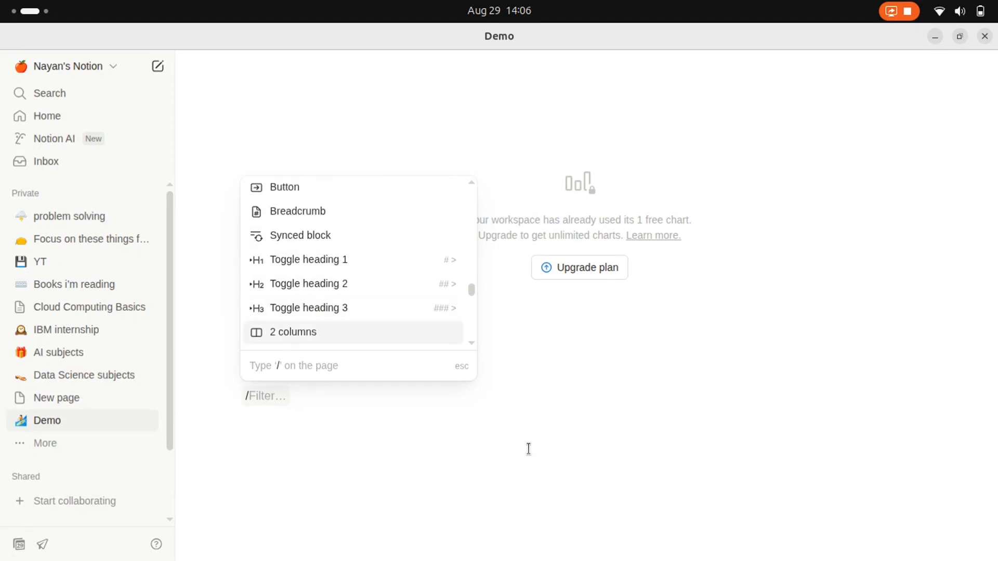
key("Down")
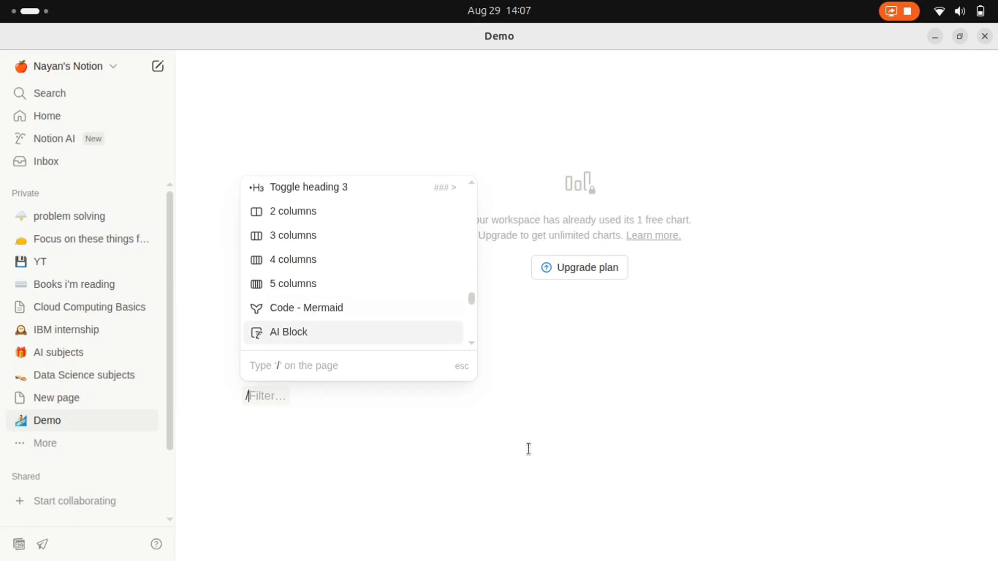
key("Down")
key("Up")
key("Up")
key("Down")
key("Down")
key("Down")
key("Down")
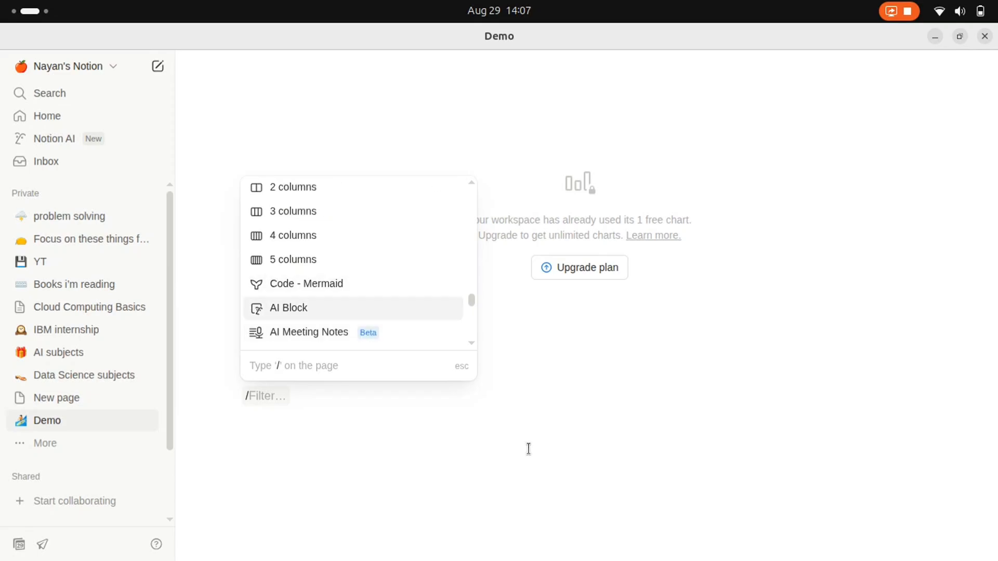
- Look over the inline block choices, including person and page mentions, date or reminder, emoji and inline equation
key("Down")
key("Down")
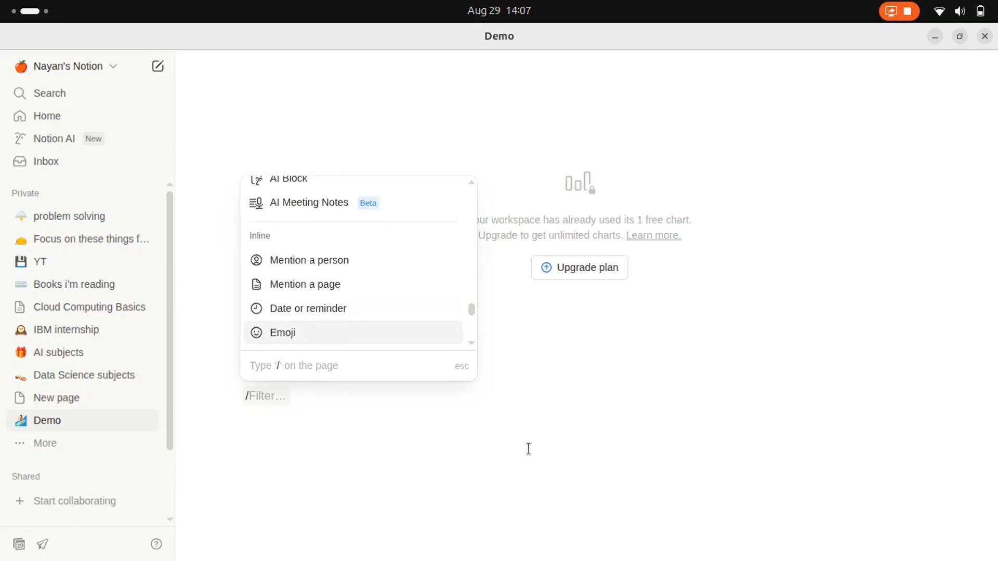
key("Up")
key("Down")
key("Up")
key("Down")
key("Down")
- Examine the available embeds from Google Drive, Tweet and GitHub Gist through Figma and Miro to Sketch
key("Down")
key("Down")
key("Down")
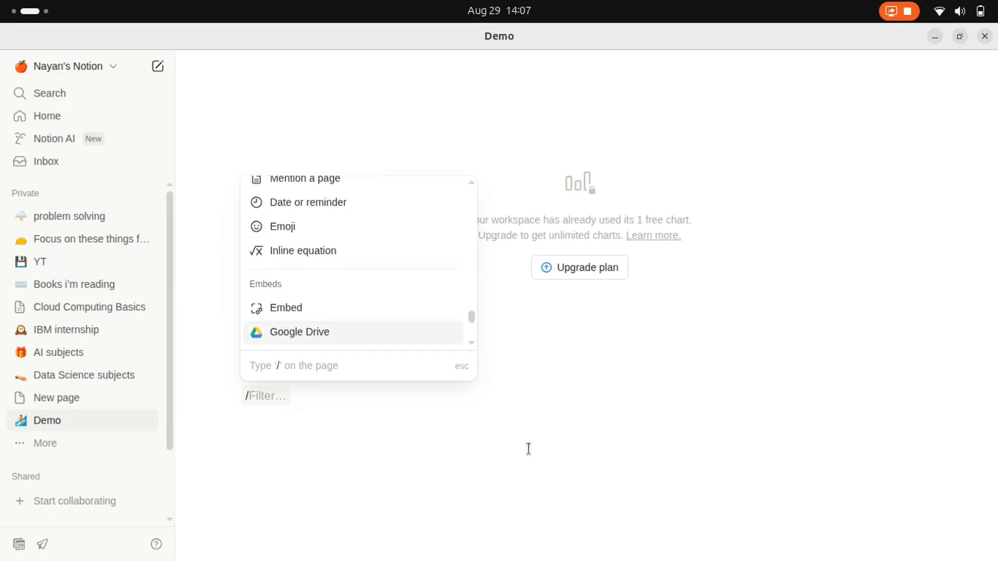
key("Down")
key("Down")
key("Up")
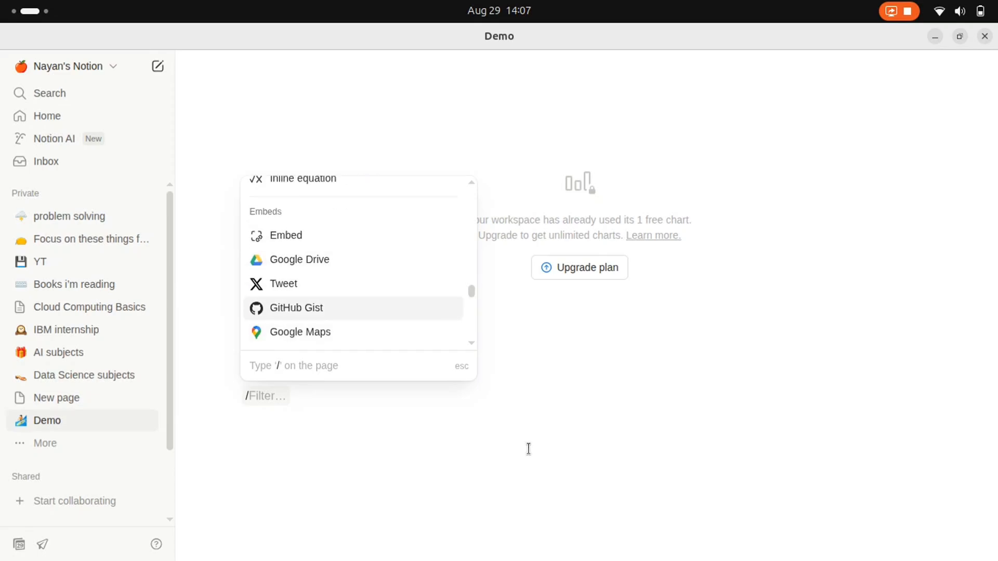
key("Up")
key("Up")
key("Down")
key("Down")
key("Down")
key("Down")
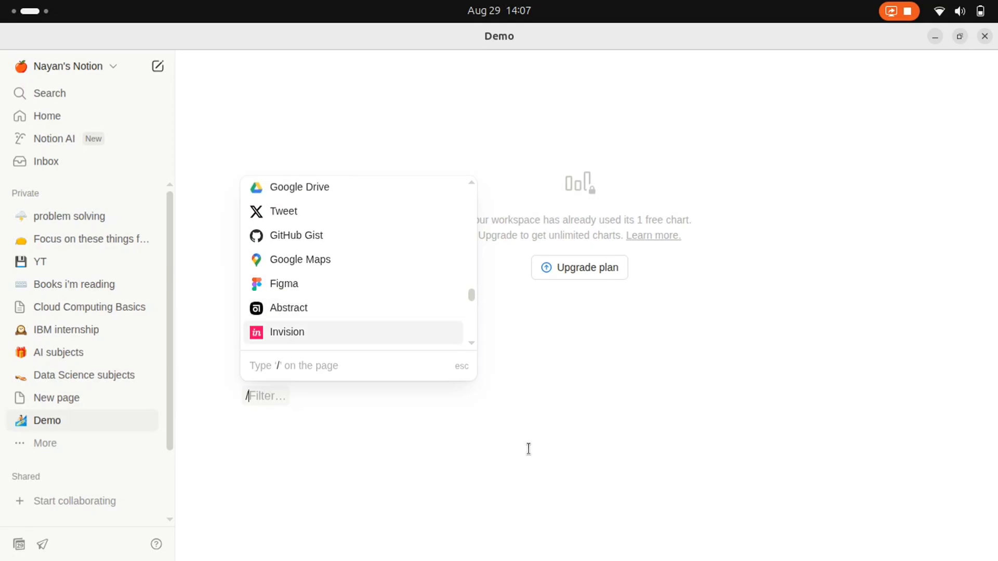
key("Down")
key("Up")
key("Up")
key("Up")
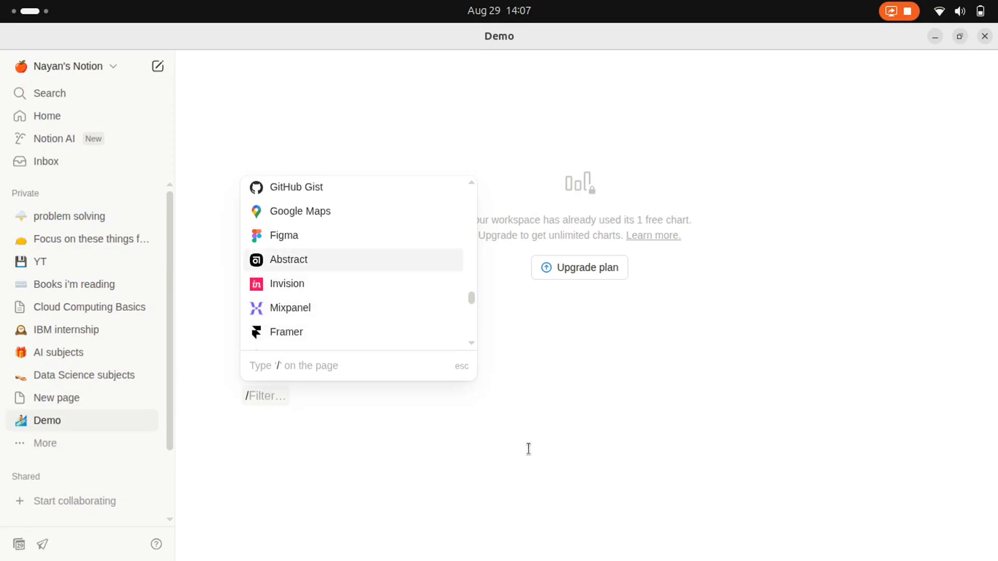
key("Up")
key("Down")
key("Down")
key("Down")
key("Down")
key("Down")
key("Down")
key("Down")
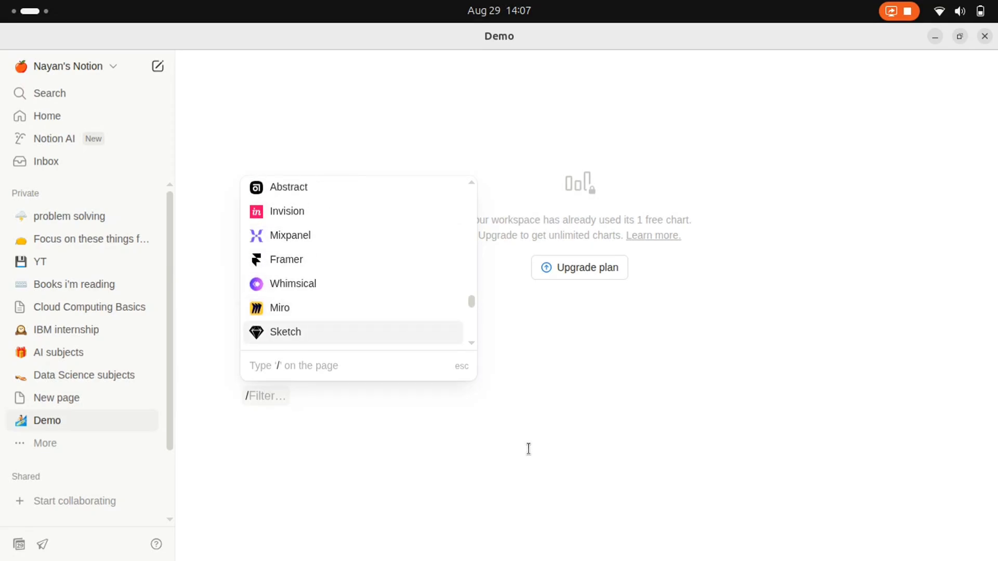
- Examine the further embed types, from Excalidraw, PDF, Loom and Typeform through CodePen, Jira and Trello to Eraser
key("Down")
key("Up")
key("Up")
key("Down")
key("Down")
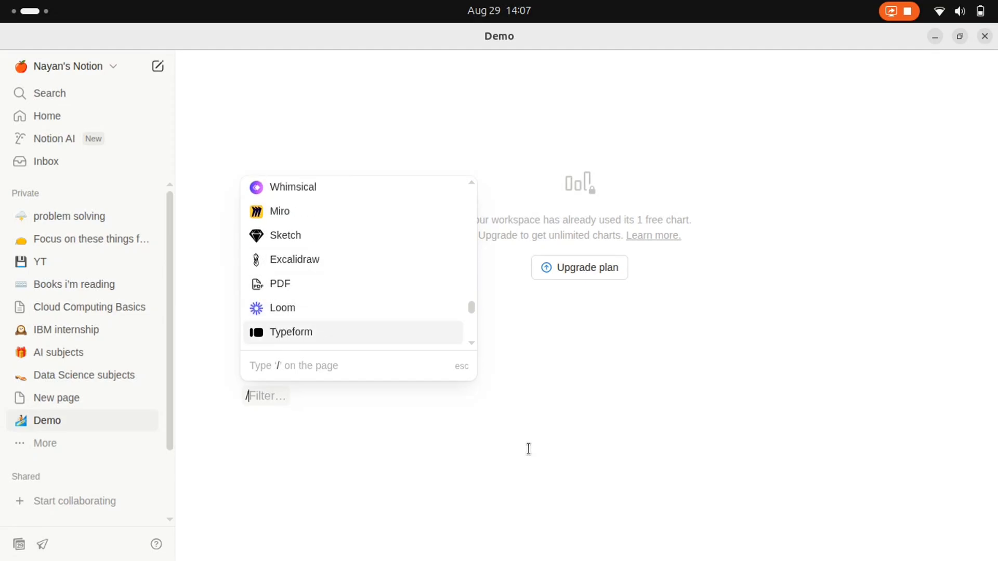
key("Down")
key("Down")
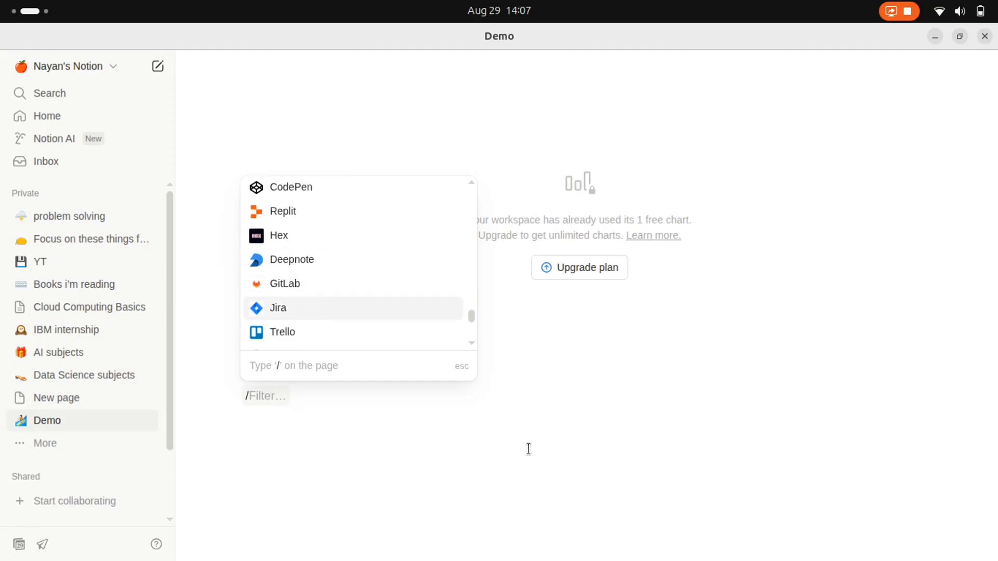
key("Down")
key("Down")
key("Down")
key("Down")
key("Down")
key("Down")
key("Down")
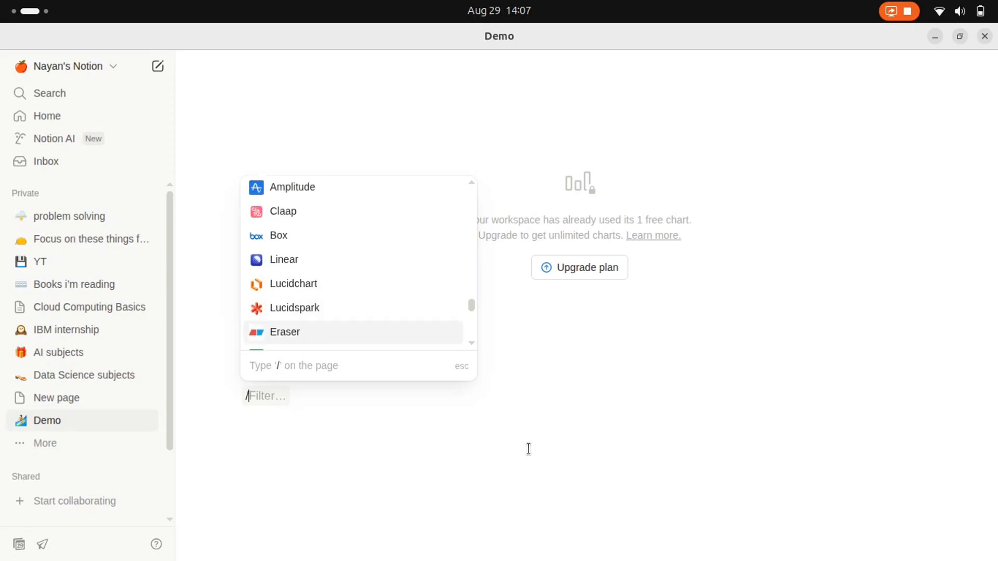
- Look through the remaining embeds, such as Adobe XD, Dovetail and Shortcut, and the Jira, GitHub and Asana sync choices
key("Down")
key("Down")
key("Down")
key("Down")
key("Down")
key("Down")
key("Down")
key("Down")
key("Down")
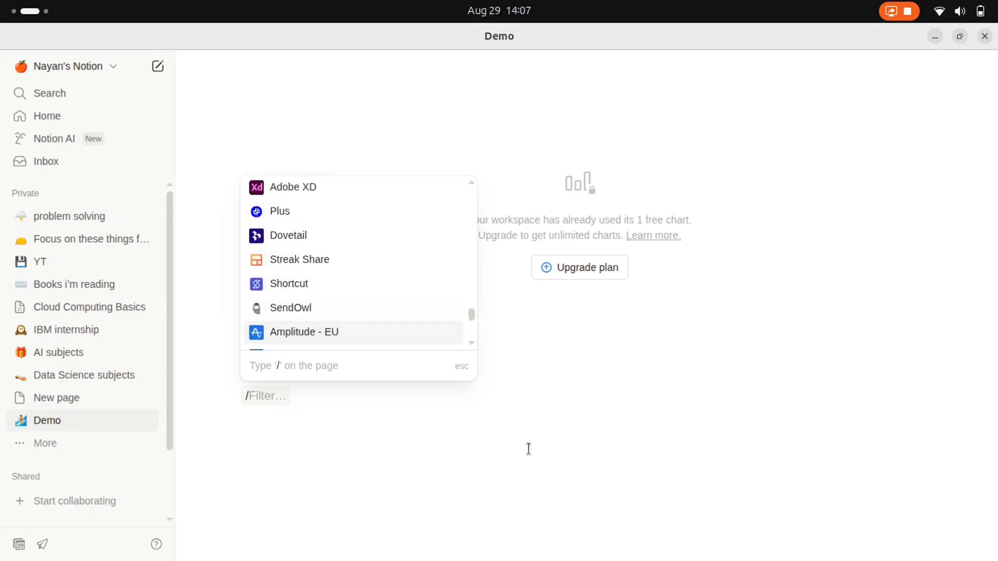
key("Down")
key("Down")
key("Down")
key("Down")
key("Down")
key("Down")
key("Down")
key("Down")
key("Down")
key("Down")
key("Down")
key("Down")
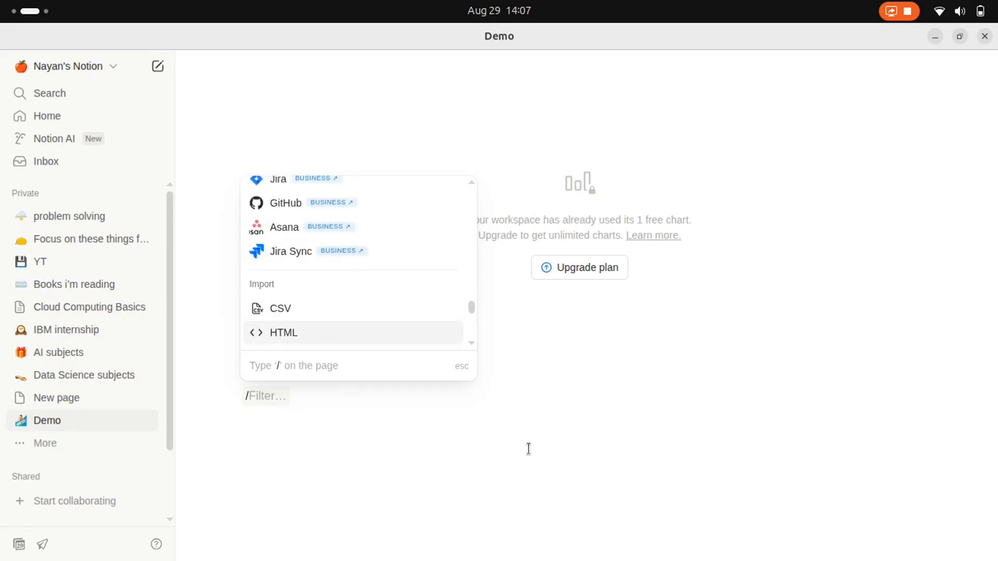
- Examine the import sources, from CSV, HTML, Text and Markdown to Google Docs, Evernote, Word and Monday
key("Up")
key("Up")
key("Up")
key("Up")
key("Up")
key("Up")
key("Up")
key("Up")
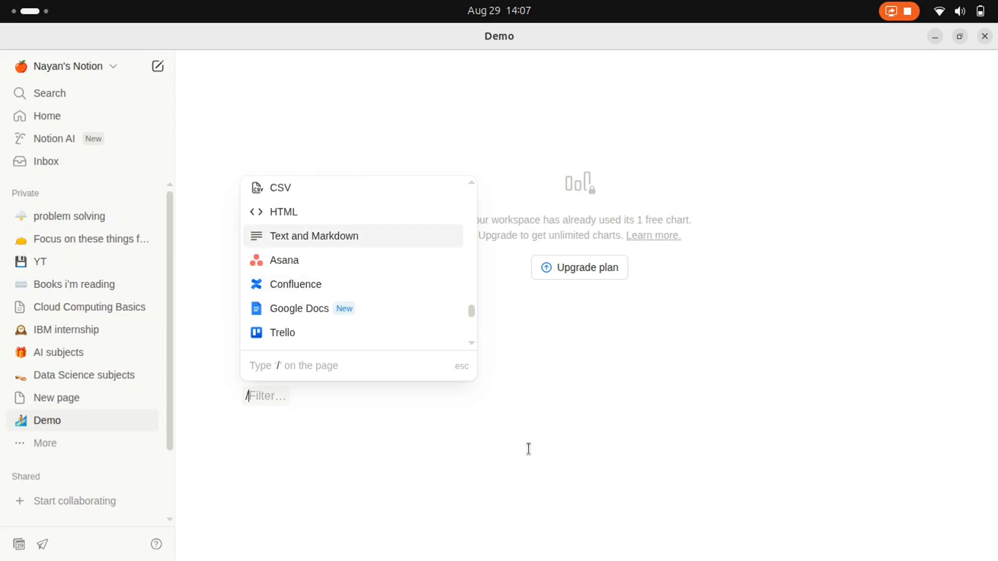
key("Down")
key("Down")
key("Down")
key("Down")
key("Down")
key("Down")
key("Down")
key("Down")
key("Down")
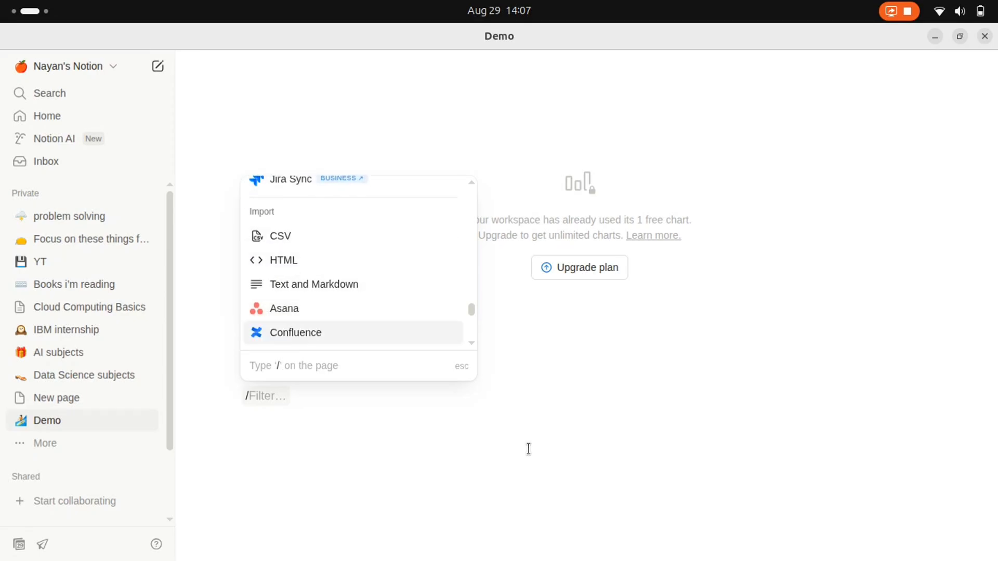
key("Down")
key("Down")
key("Down")
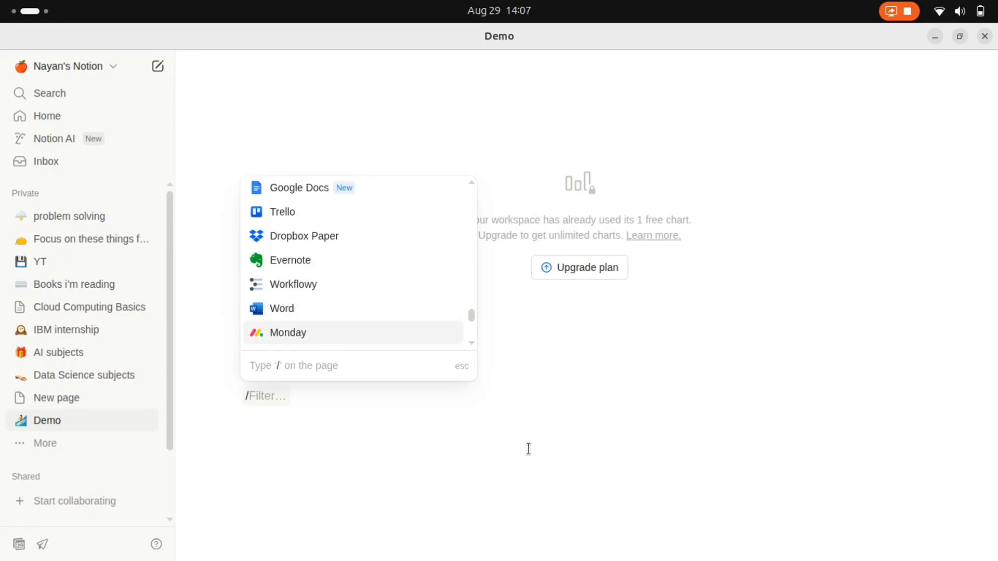
- Look over the last import sources and the Turn into choices from Text to Code, and close the block choices
key("Down")
key("Down")
key("Down")
key("Down")
key("Down")
key("Down")
key("Down")
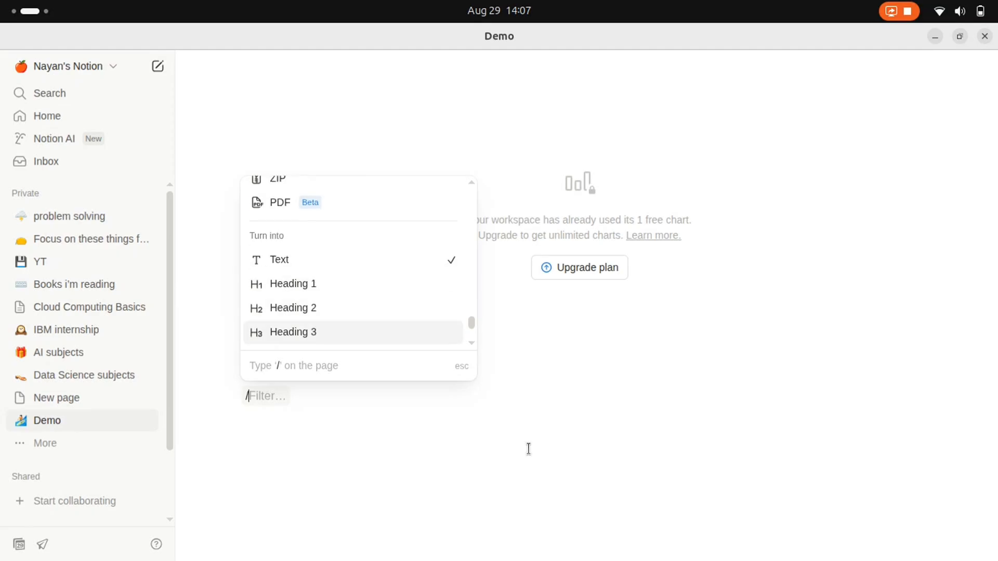
key("Down")
key("Down")
key("Down")
key("Down")
key("Down")
key("Down")
key("Down")
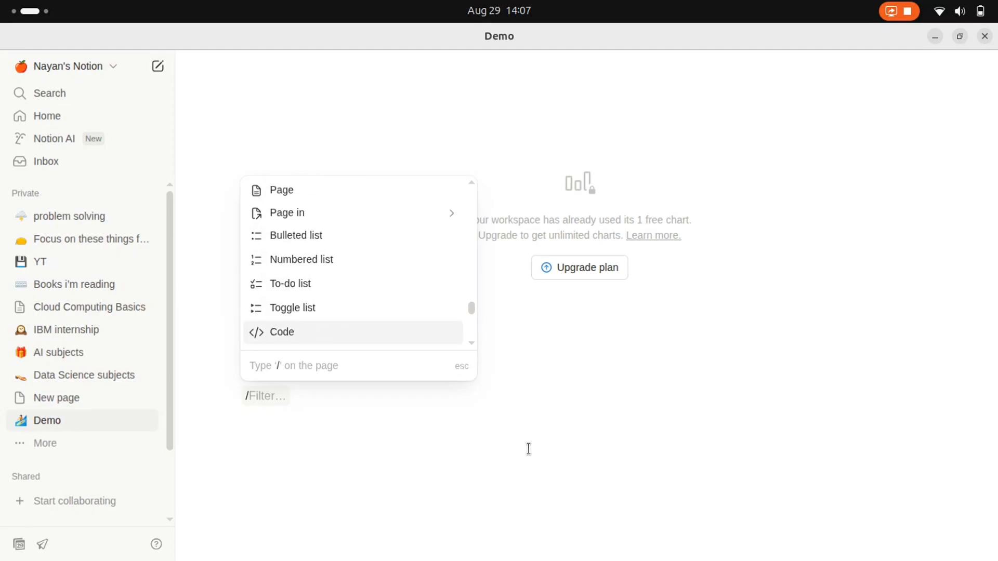
left_click(528, 449)
- Duplicate the 演示 page from the full list of private pages
scroll(445, 353, "up", 15)
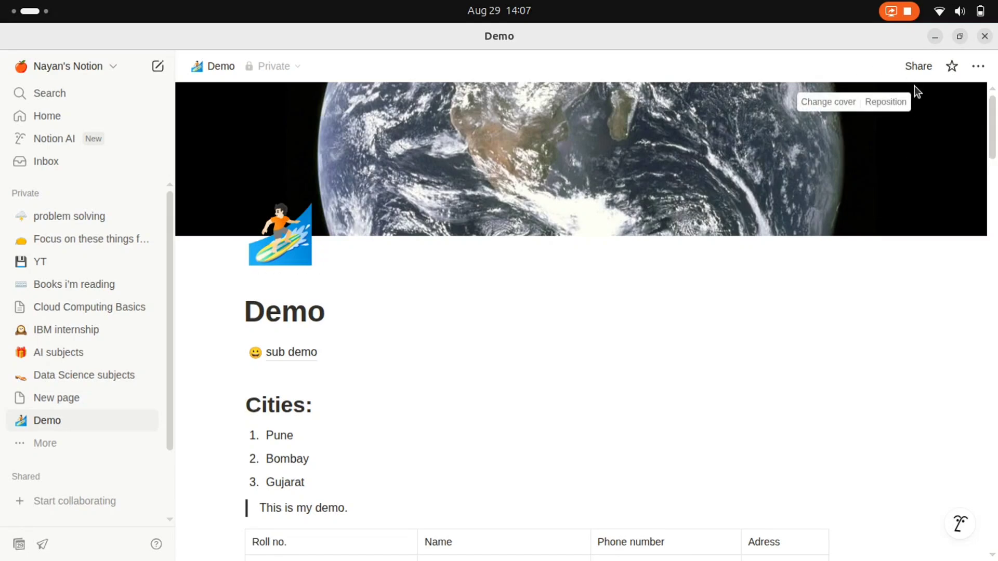
left_click(90, 442)
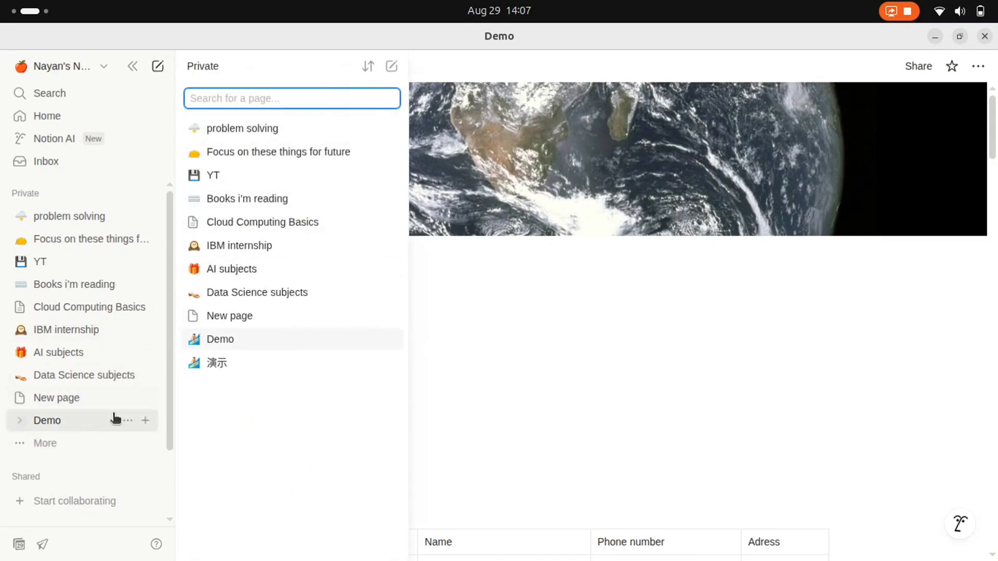
left_click(373, 363)
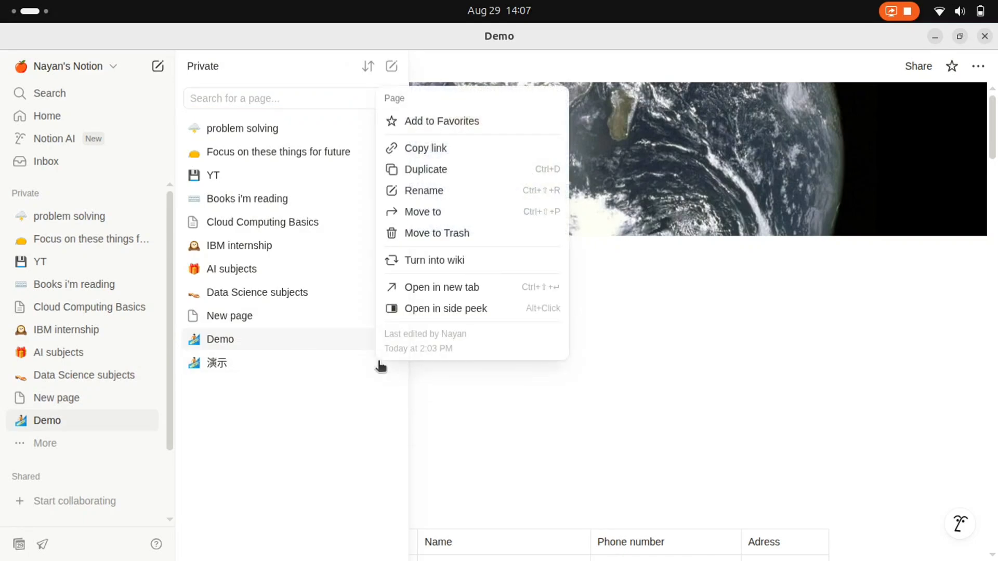
left_click(425, 169)
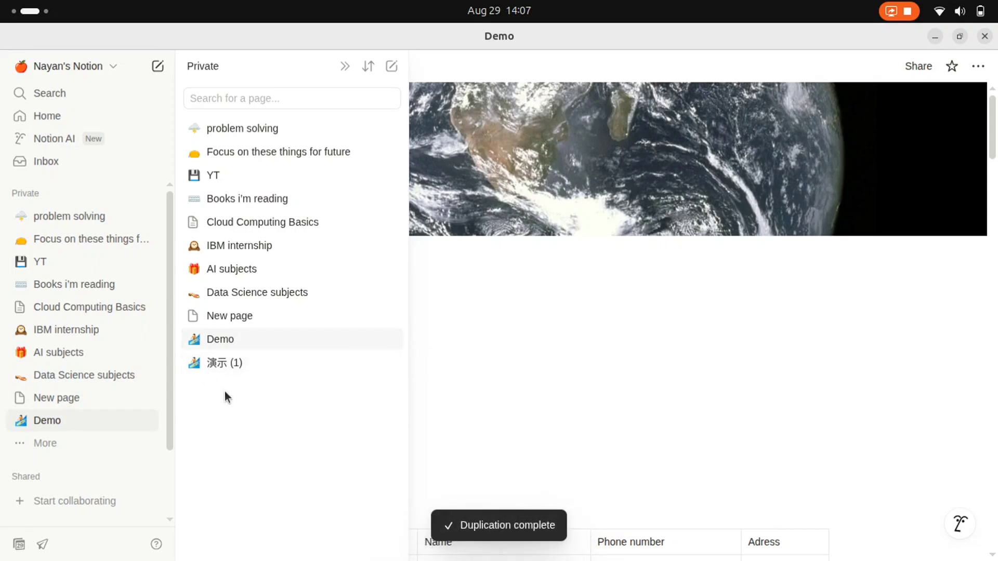
- Check the subpage and the page options of the duplicated page 演示 (1), and collapse it again
left_click(194, 363)
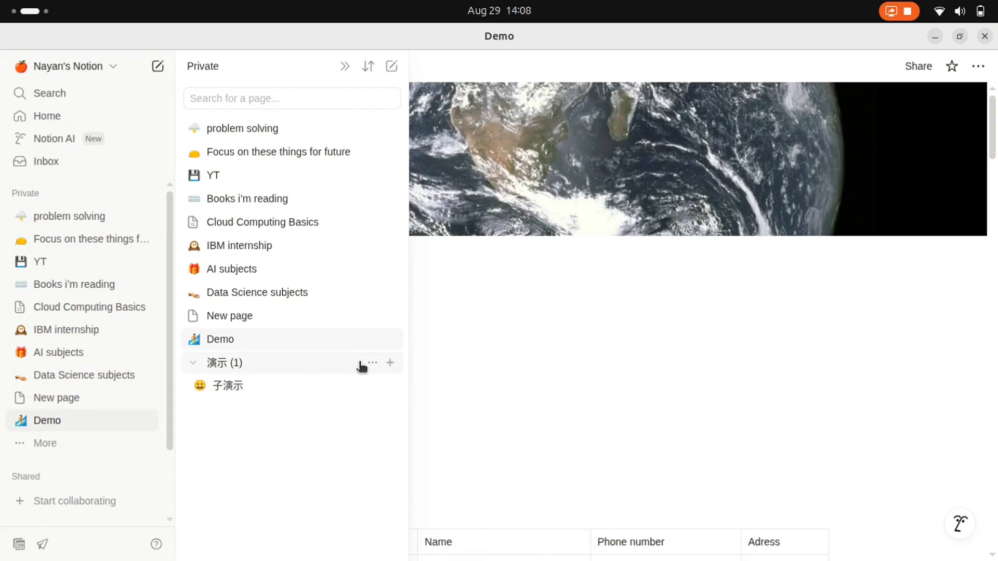
left_click(372, 364)
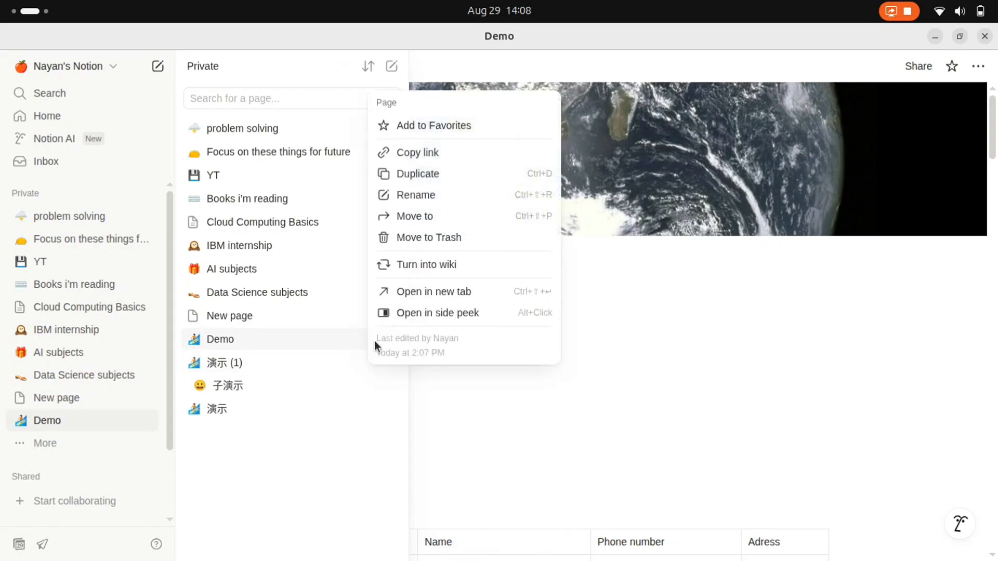
left_click(236, 456)
left_click(192, 364)
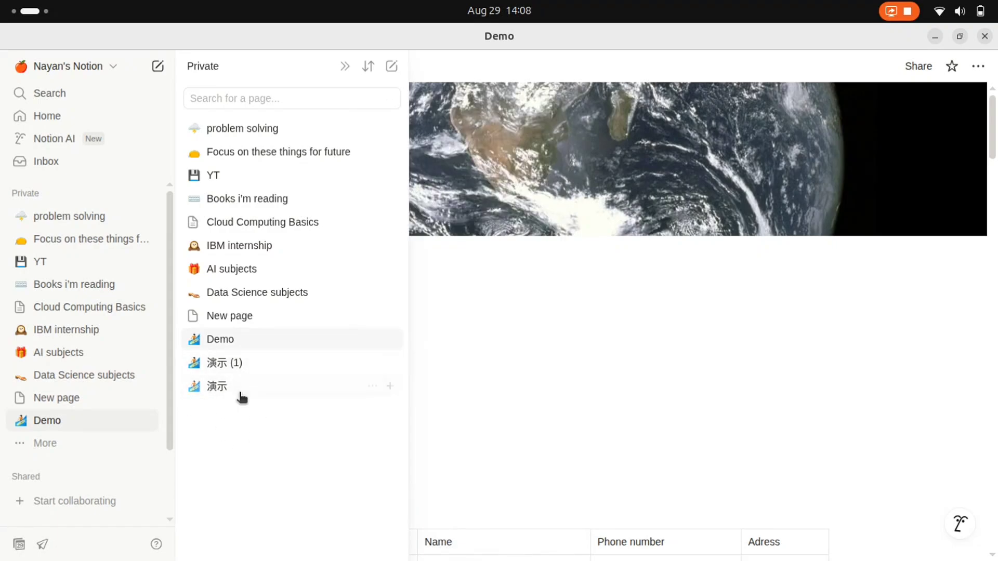
- Look over the page options available for Demo and return to the Demo page
left_click(372, 339)
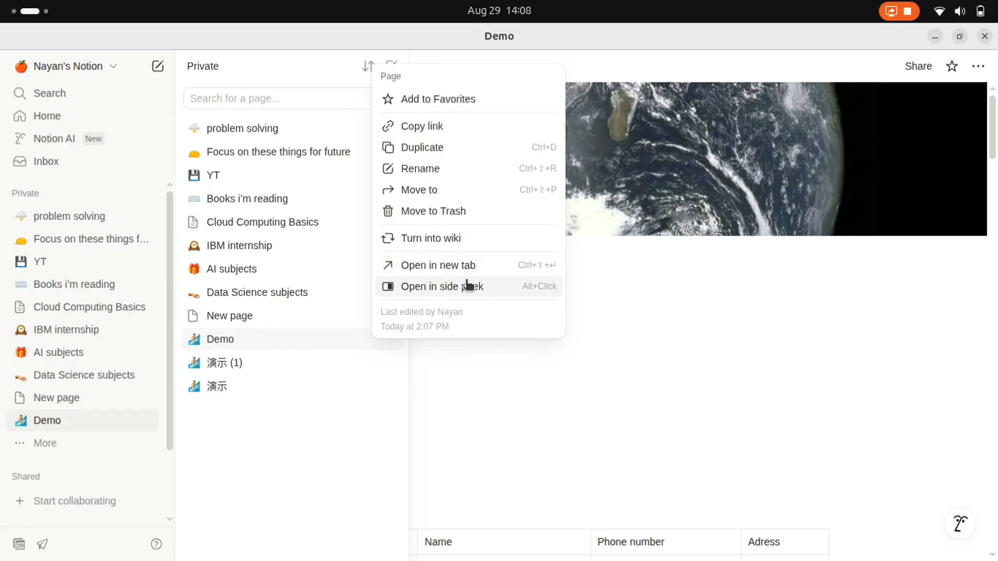
left_click(630, 223)
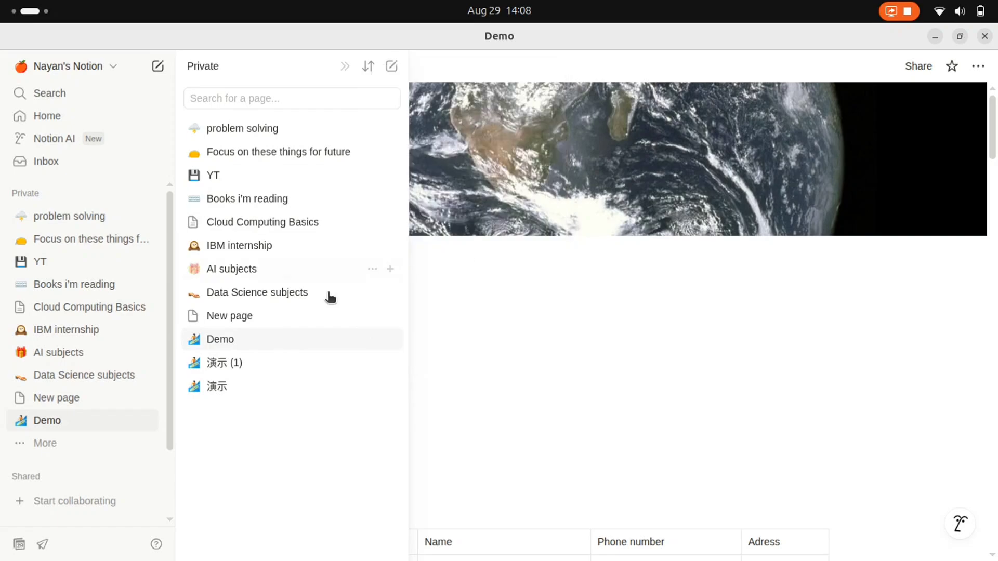
left_click(292, 335)
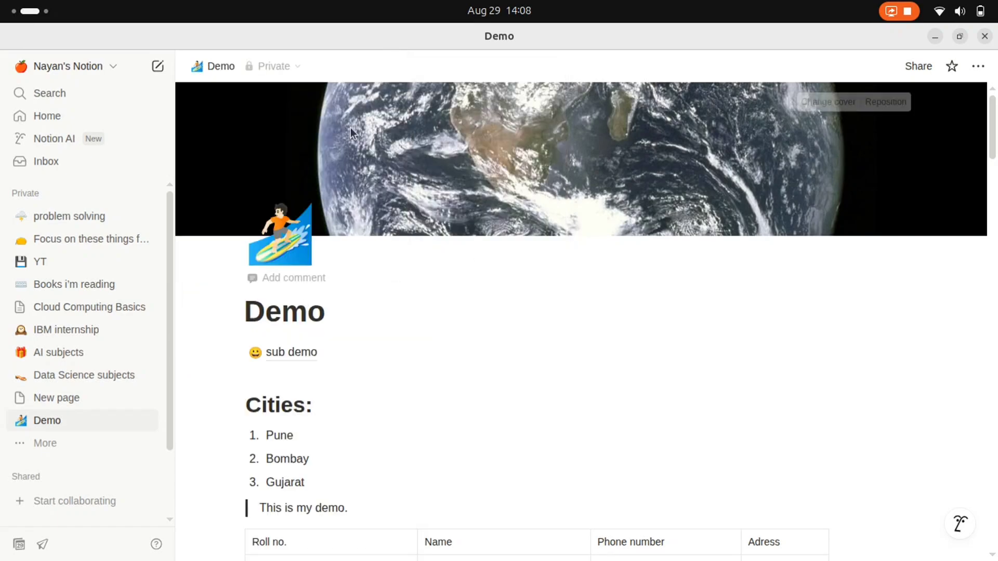
- Publish the Demo page to the web under the erratic-shad-643.notion.site domain
left_click(908, 68)
left_click(670, 98)
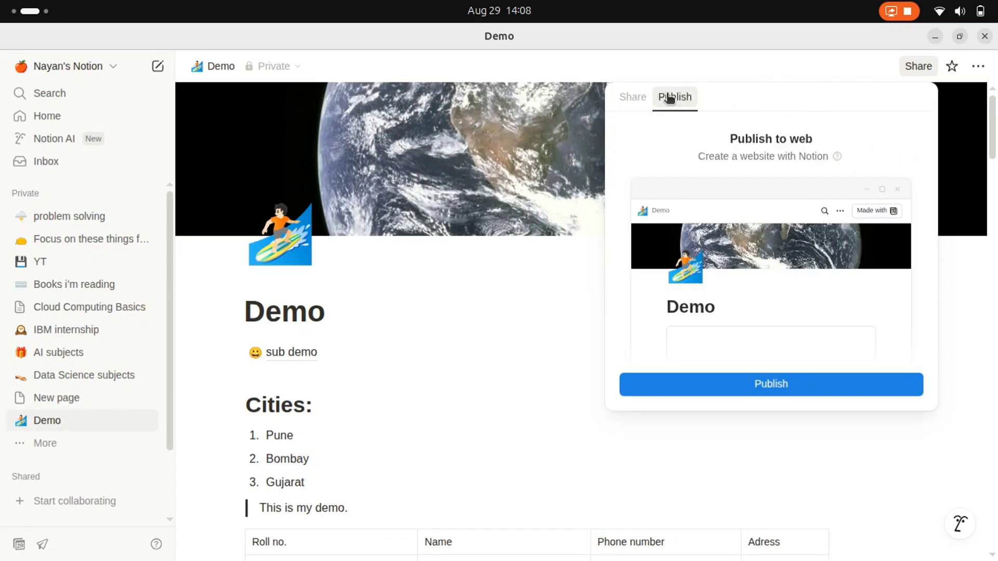
left_click(755, 388)
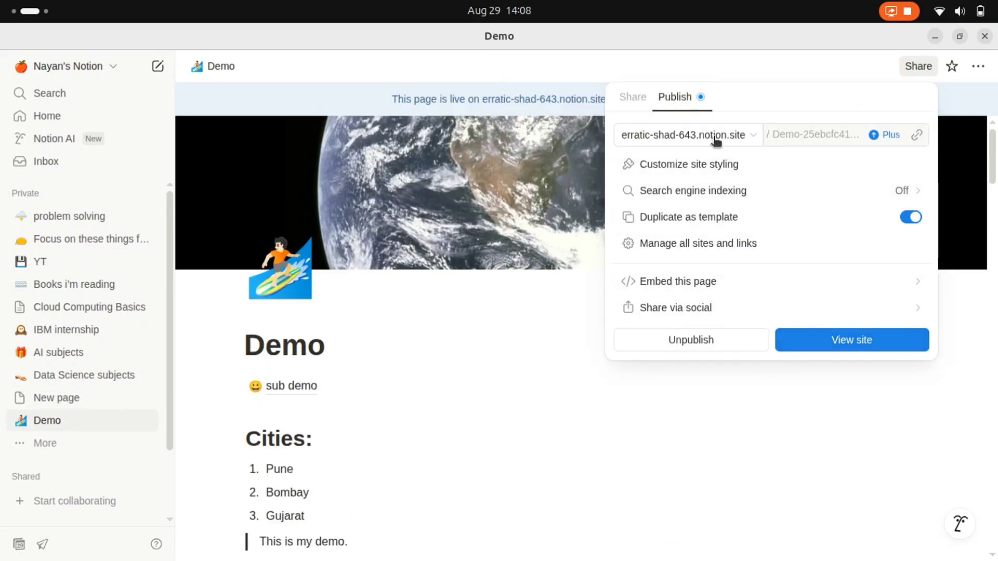
left_click(716, 138)
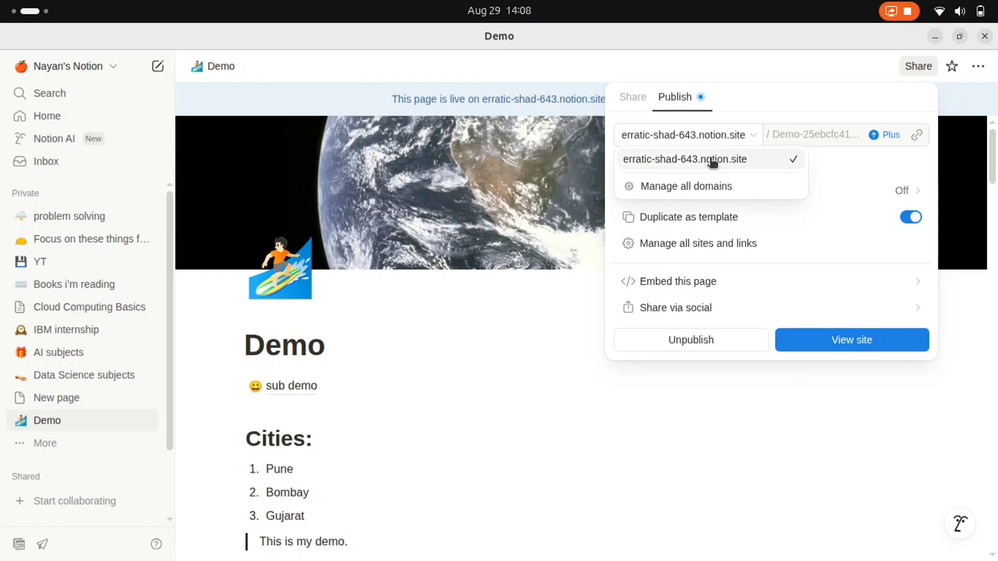
left_click(711, 161)
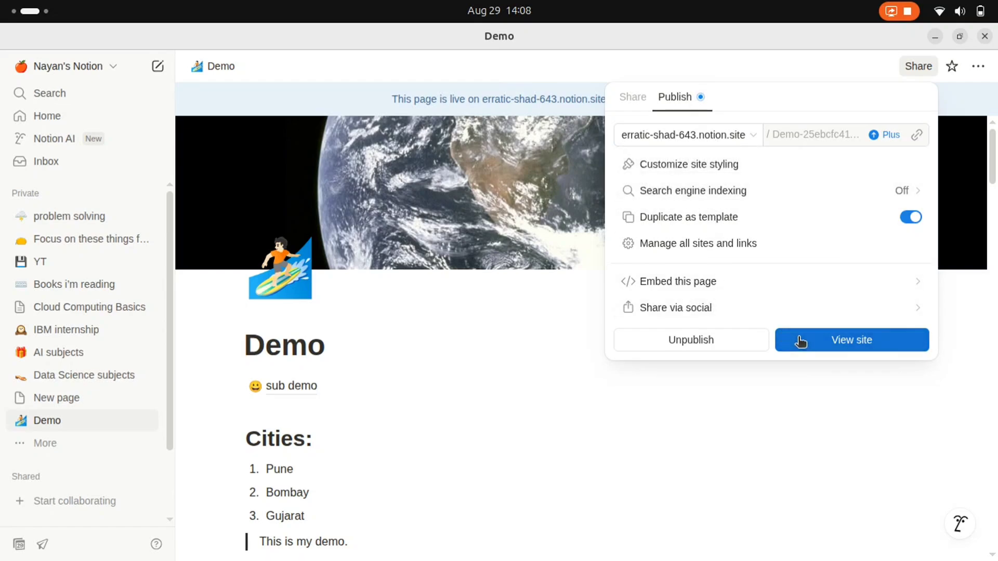
- Open the published Demo site in Firefox
left_click(779, 340)
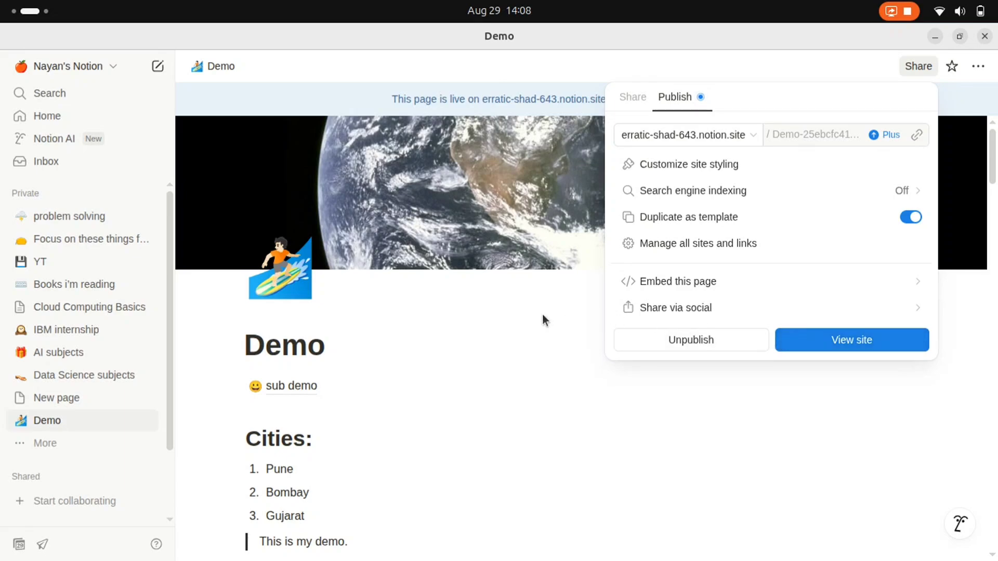
left_click(490, 66)
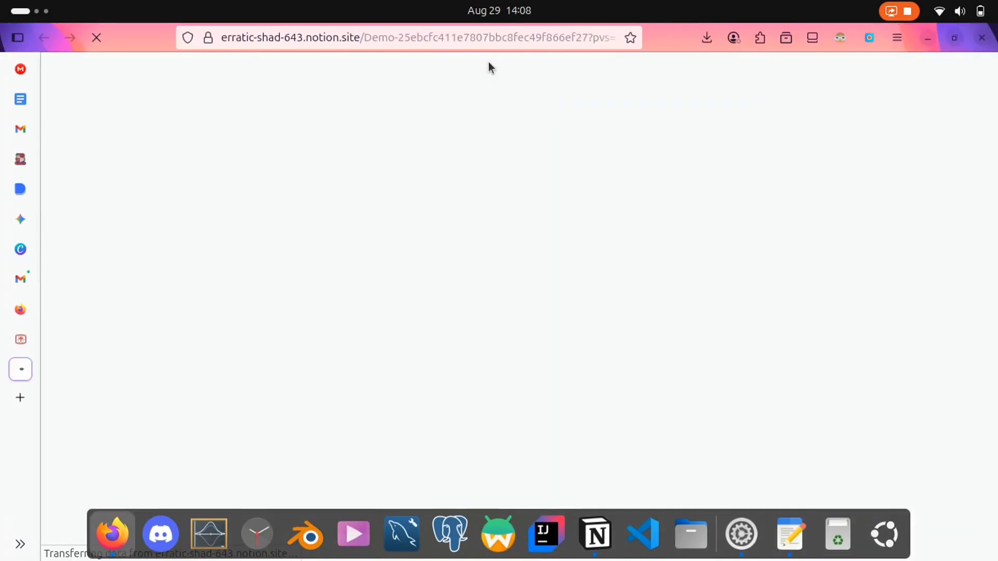
key("super")
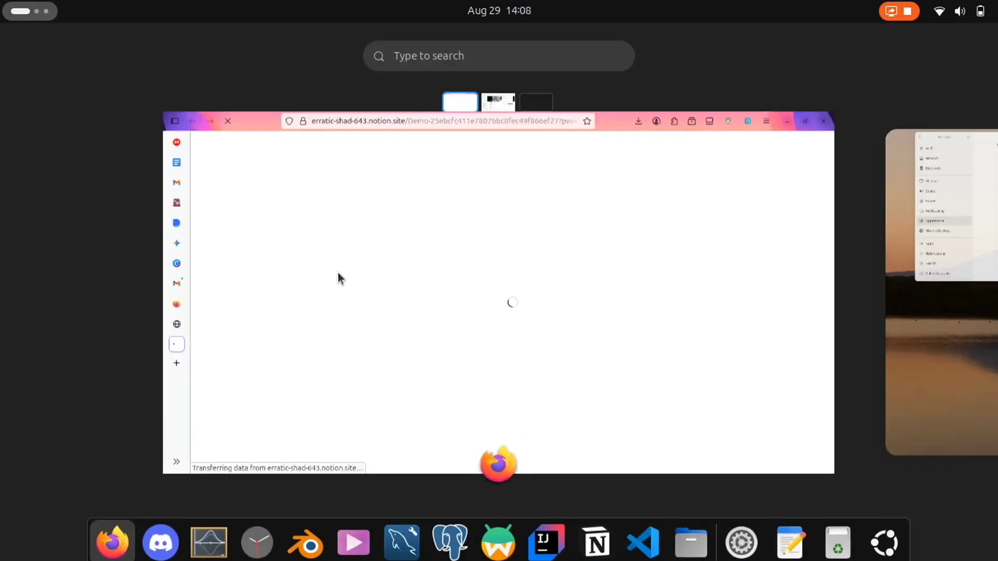
key("super")
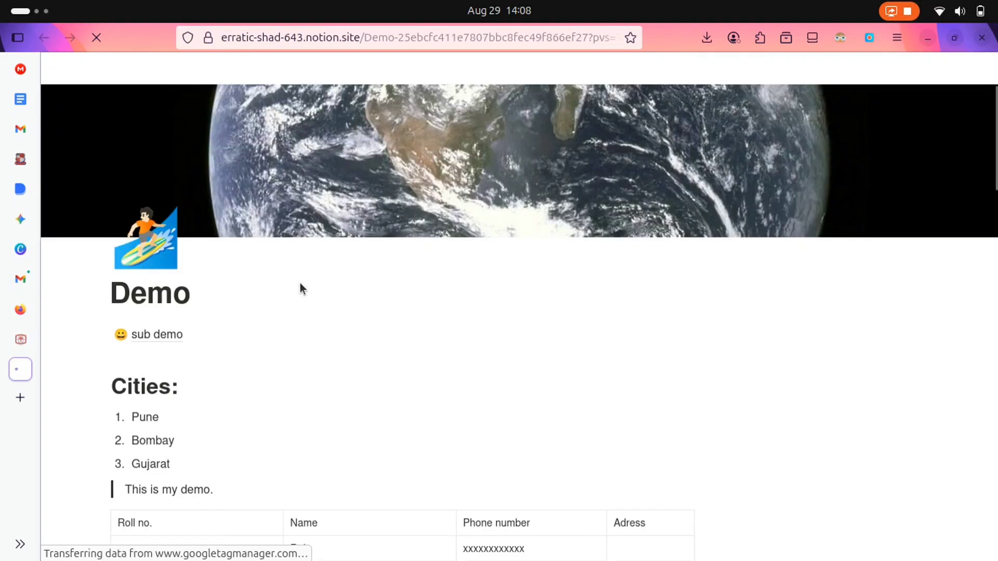
- Look through the published Demo site, from the cities list and table to the code, board, chart and calendar
scroll(300, 282, "down", 3)
scroll(299, 283, "down", 9)
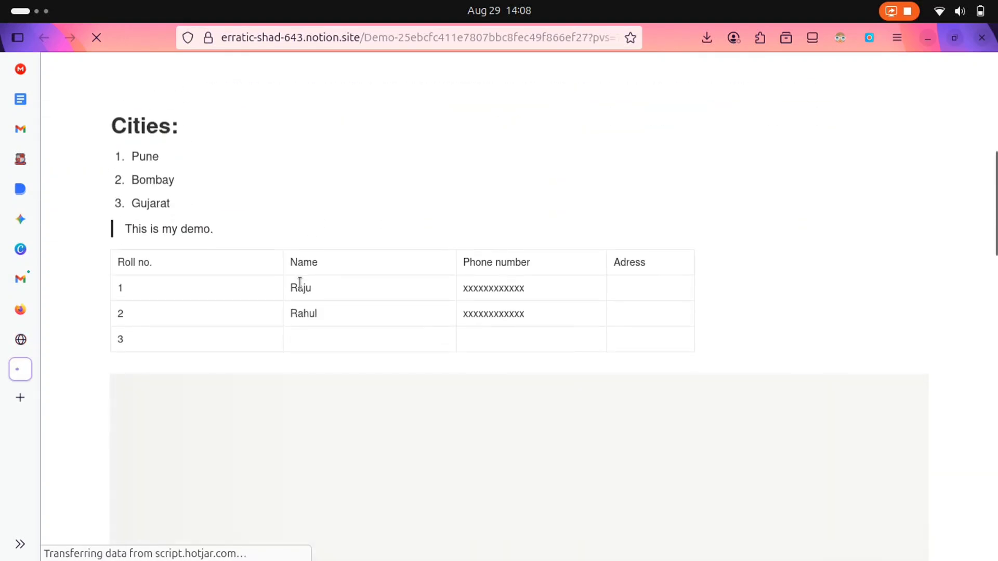
scroll(301, 285, "up", 3)
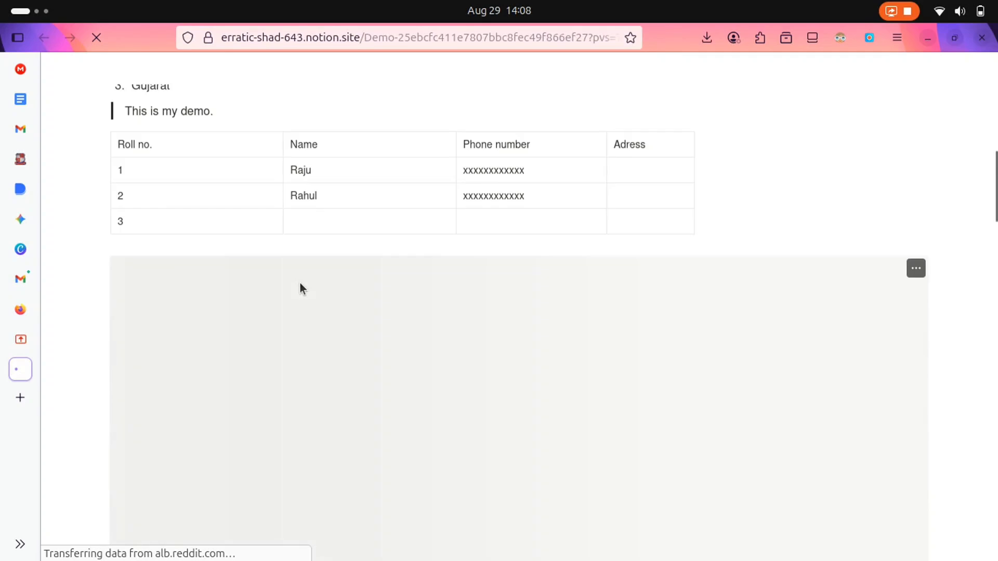
scroll(300, 283, "down", 9)
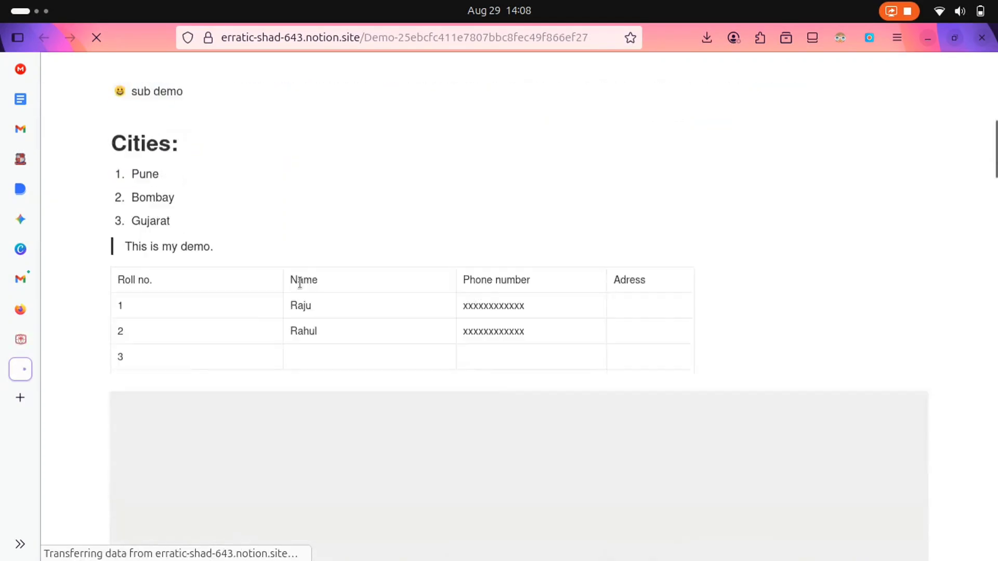
scroll(299, 282, "down", 15)
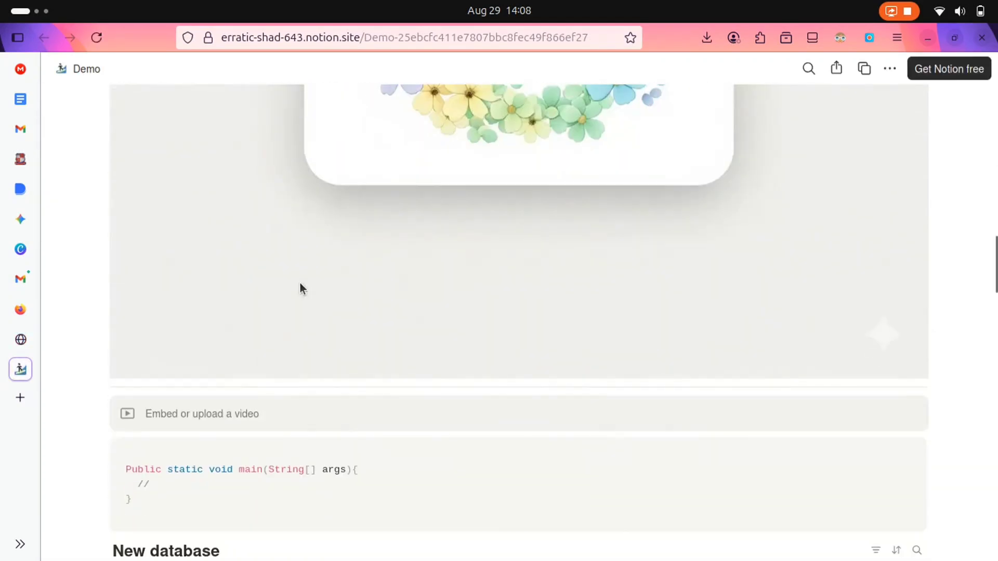
scroll(301, 283, "down", 15)
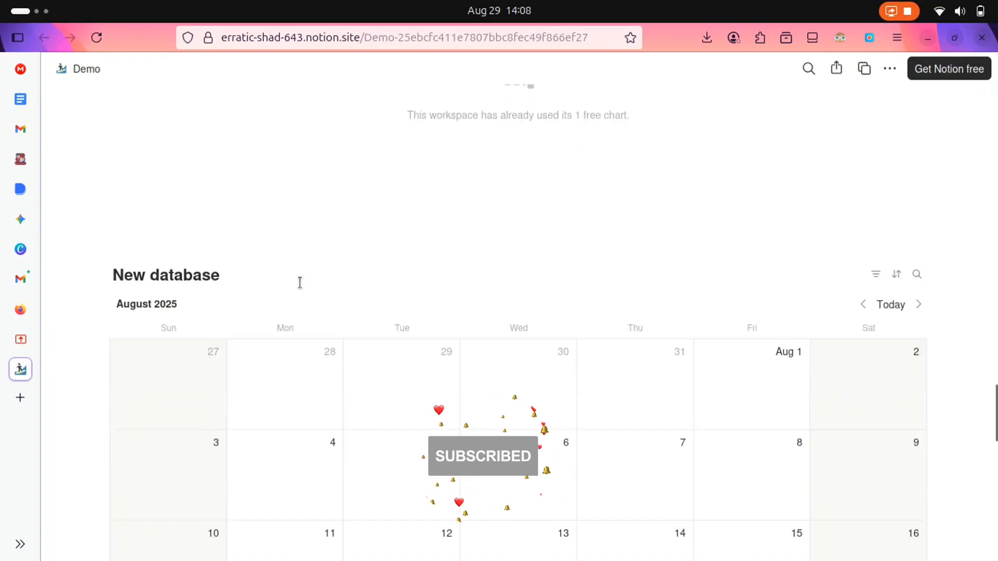
scroll(301, 282, "up", 20)
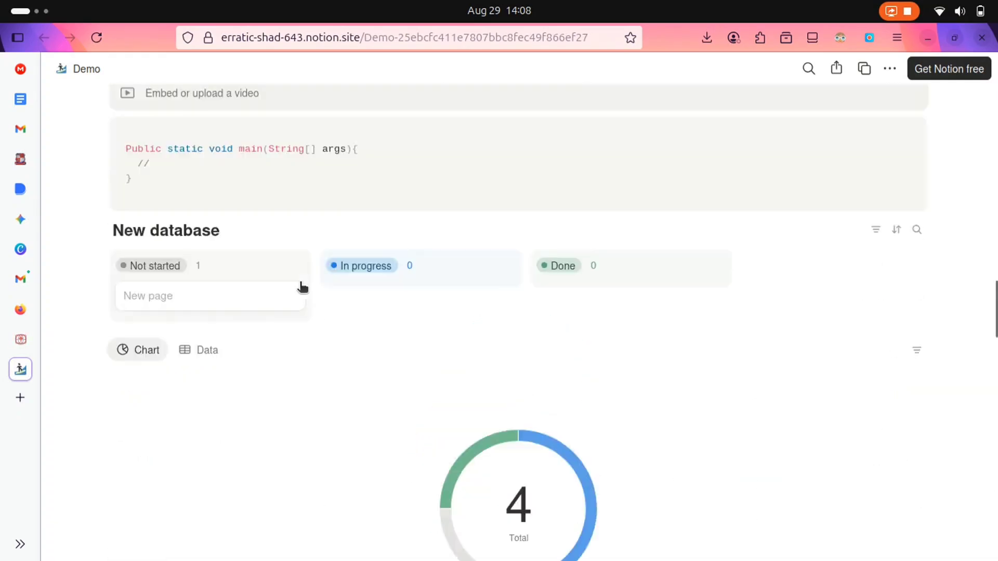
scroll(300, 289, "down", 1)
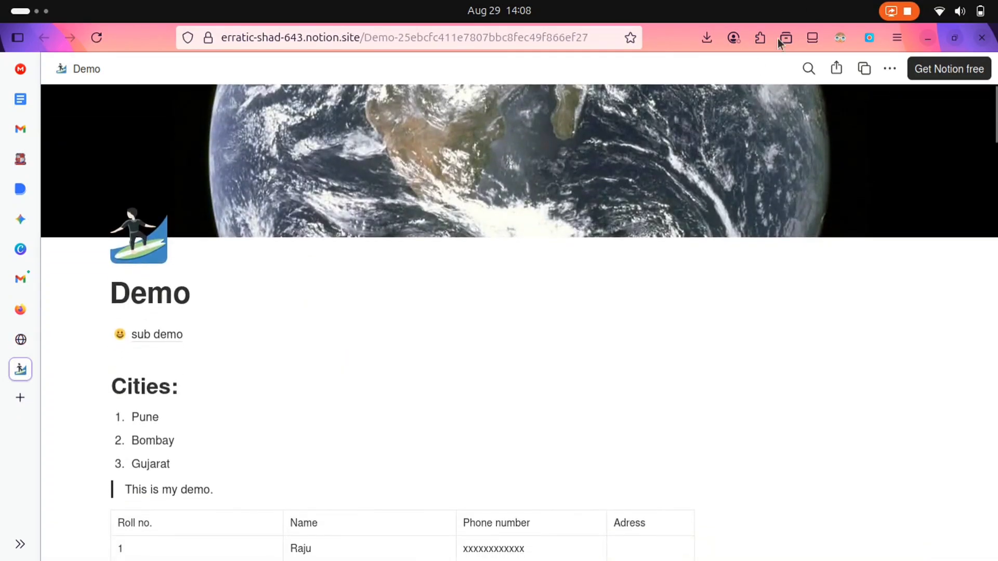